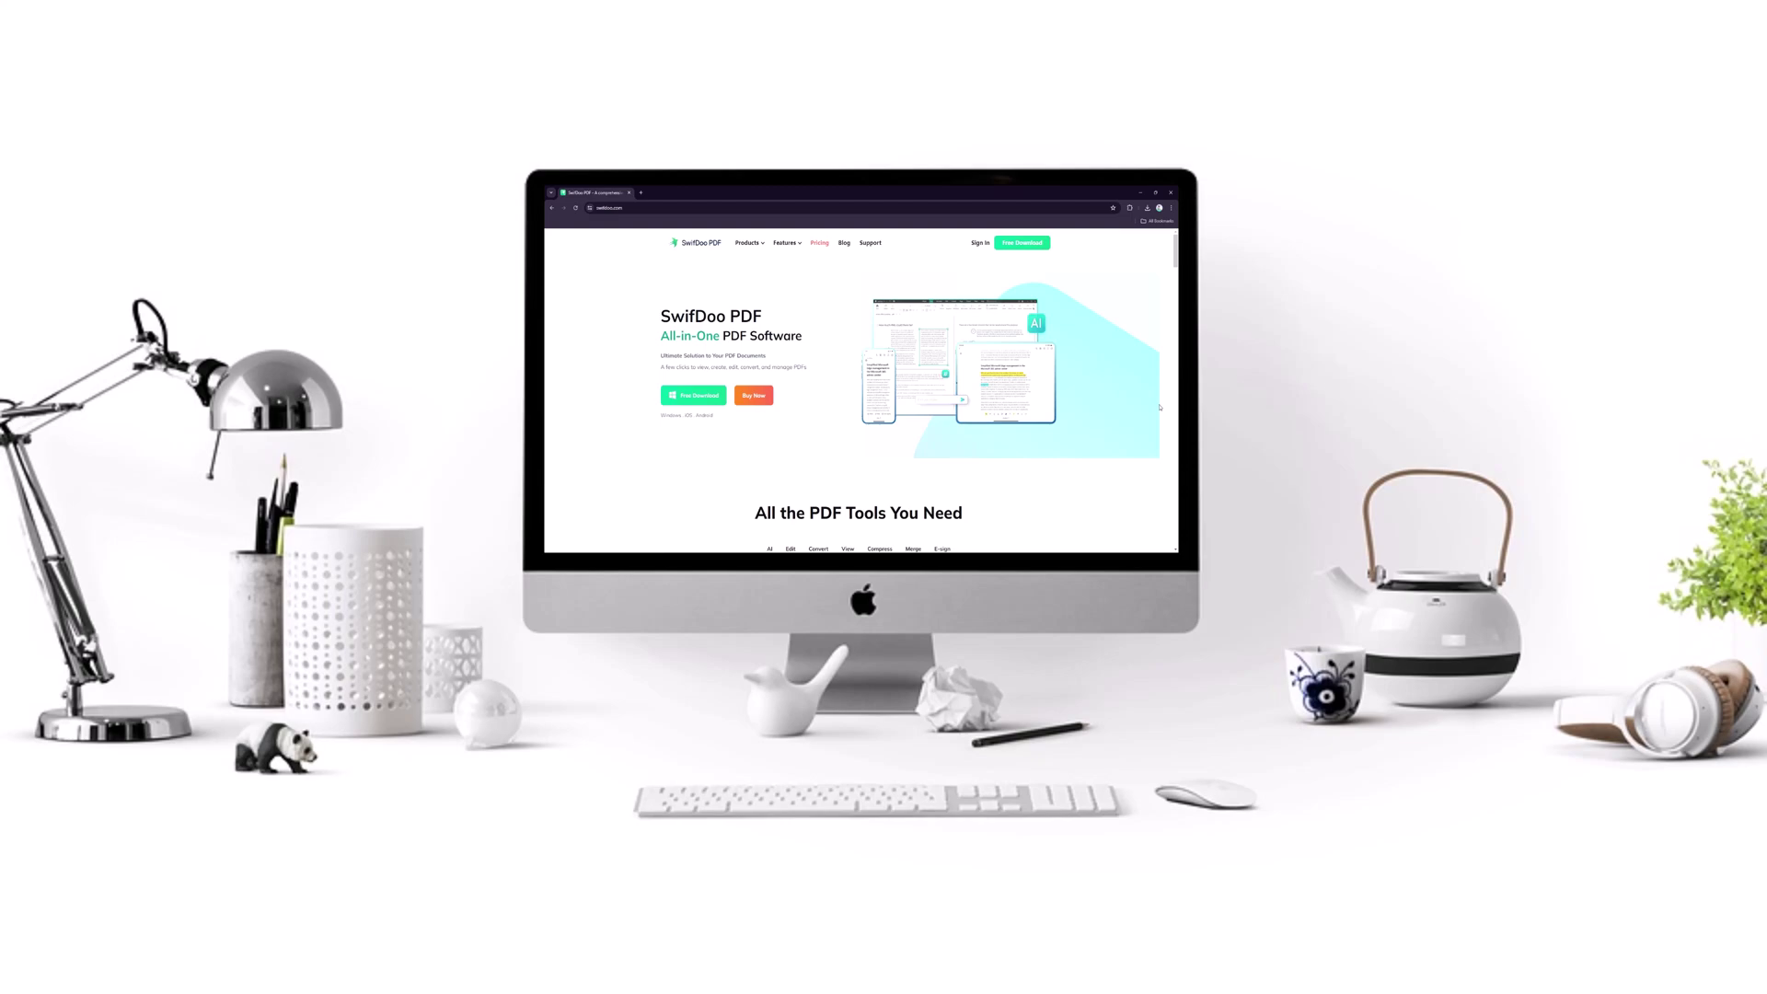
Run the SwifDoo PDF installation and launch the app once the progress completes.
scroll(1158, 407, down, 8)
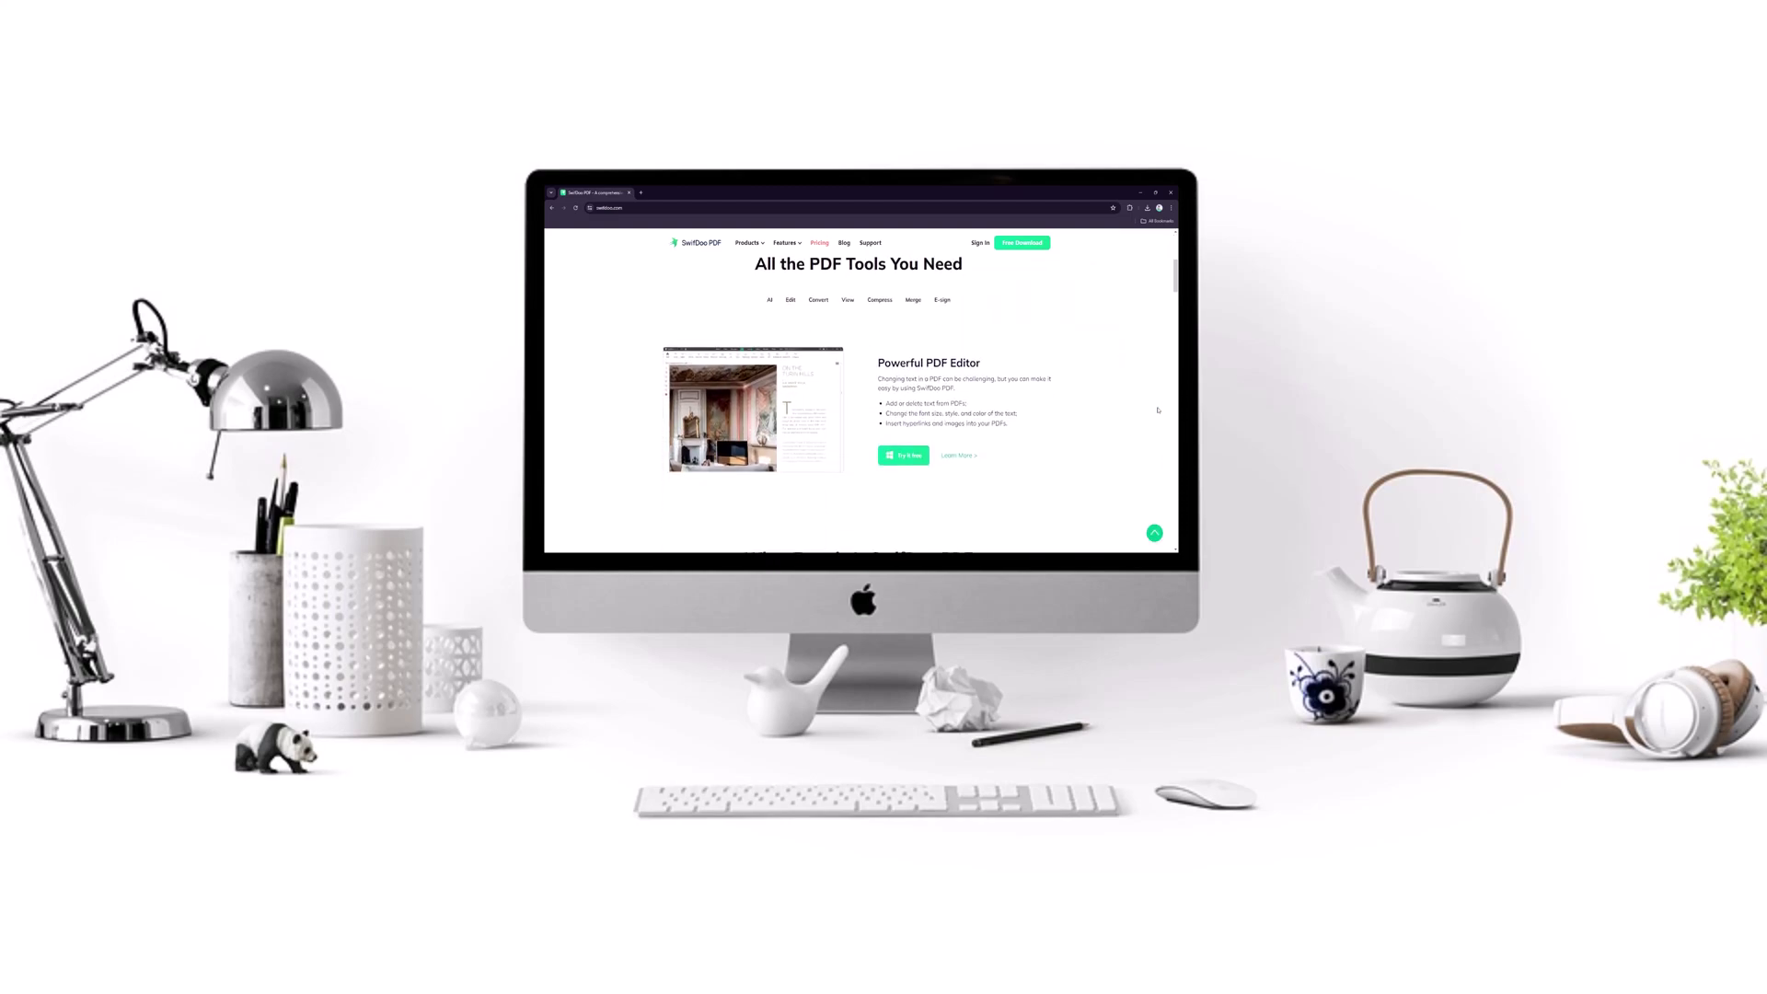
scroll(1158, 410, down, 5)
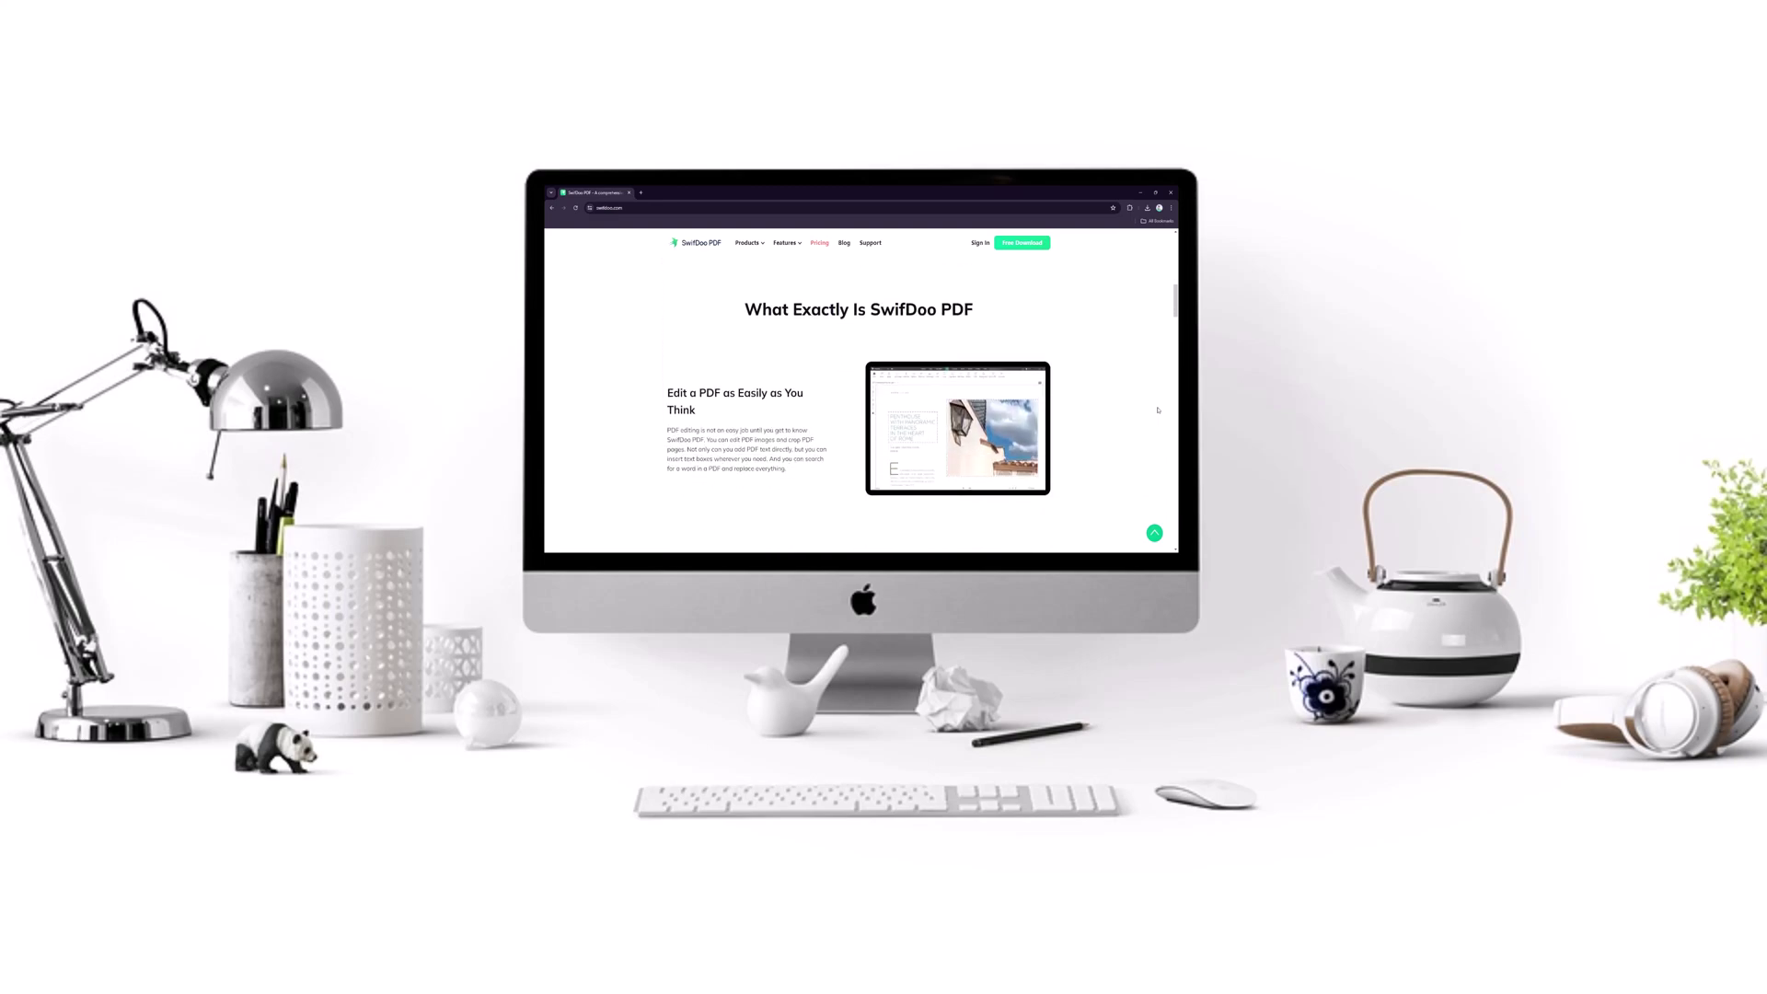
scroll(1158, 409, down, 6)
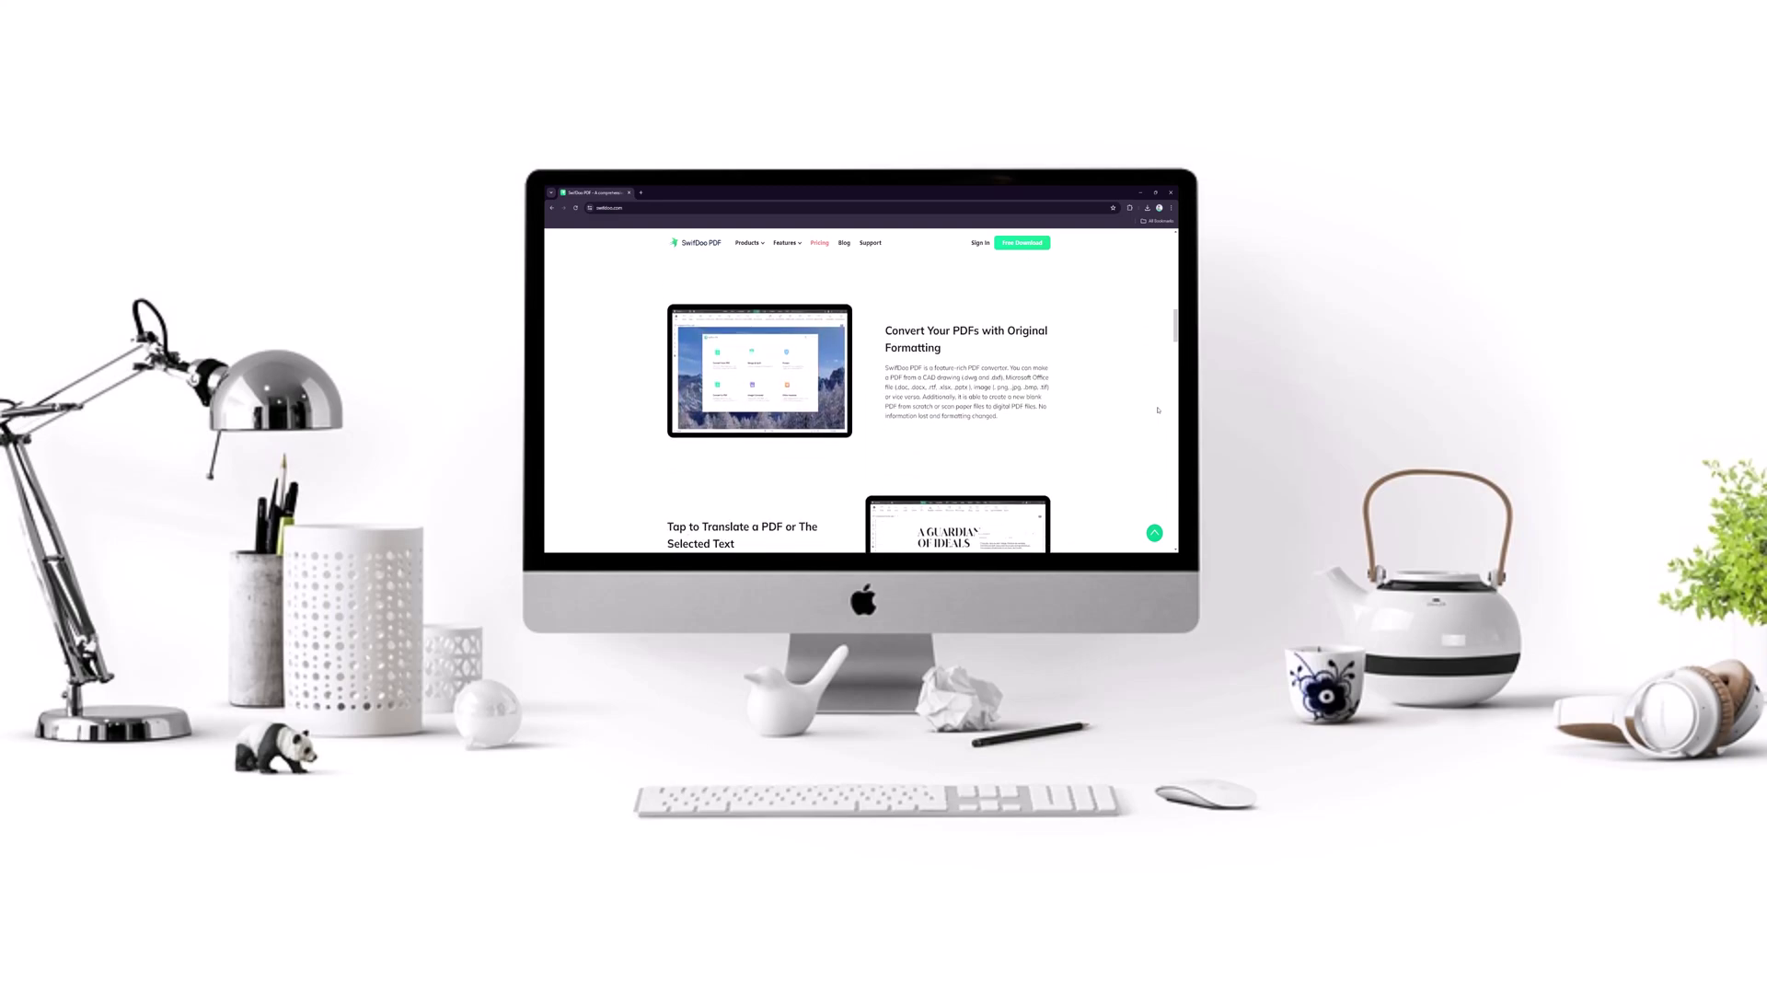
scroll(1158, 410, down, 6)
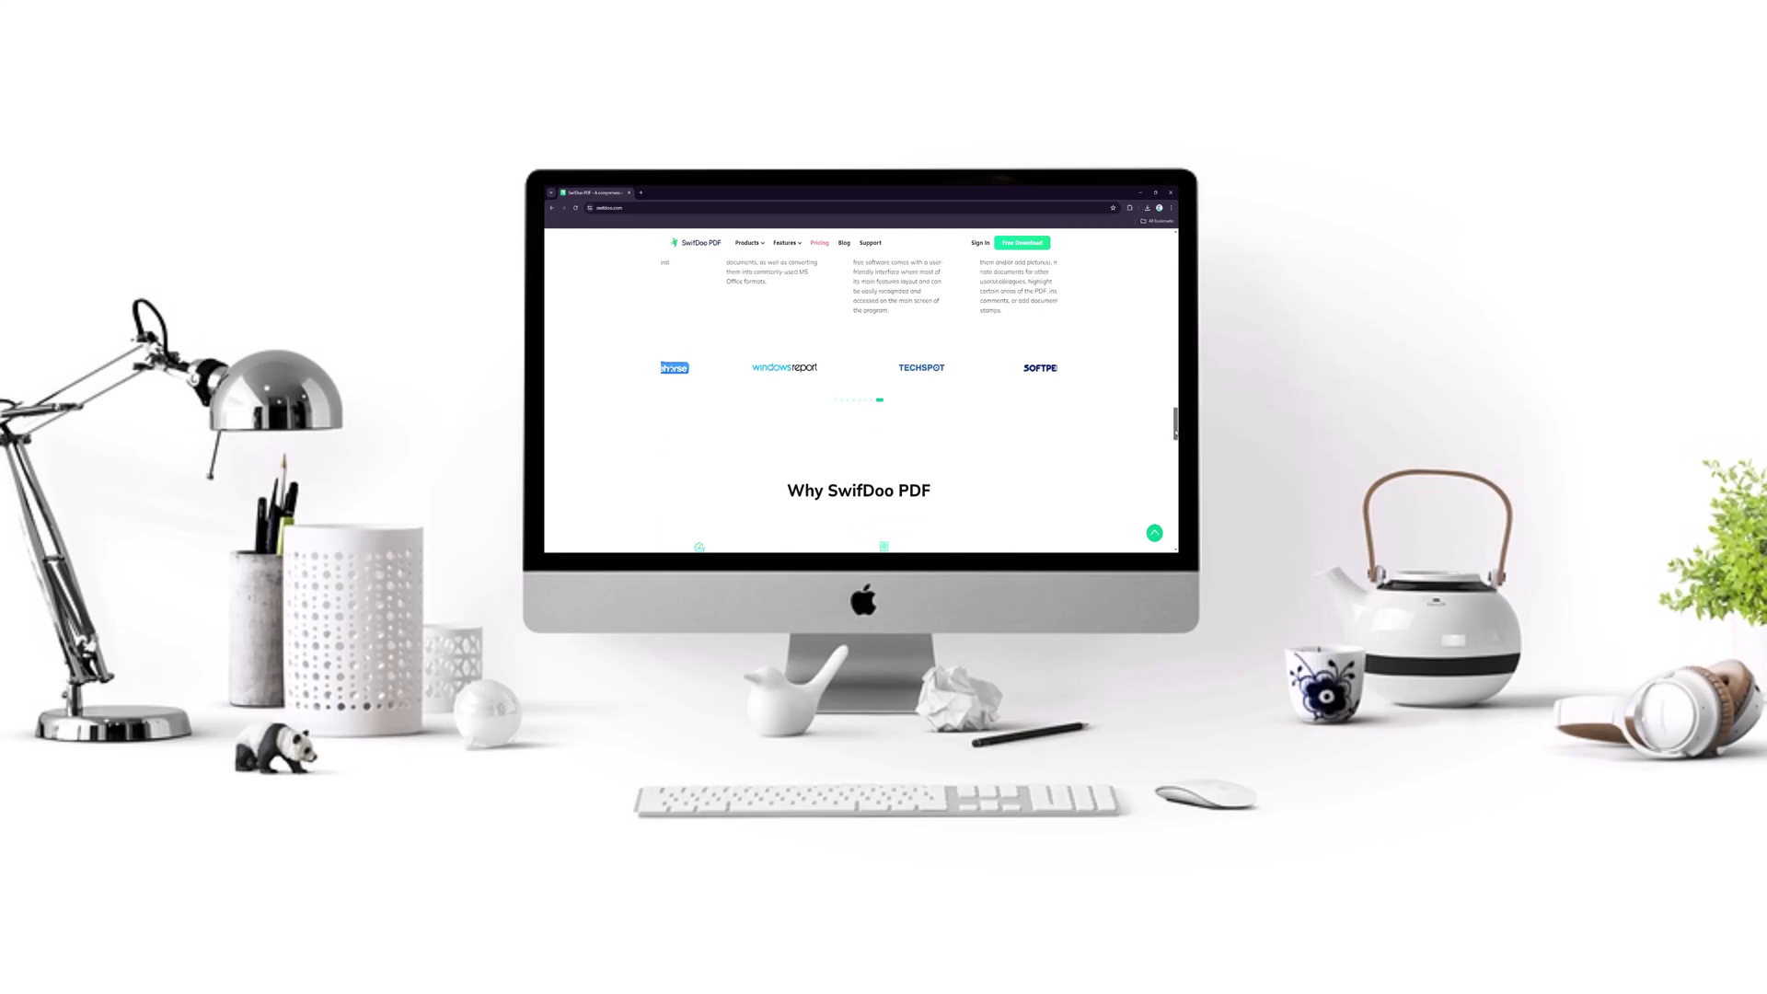
scroll(860, 391, down, 5)
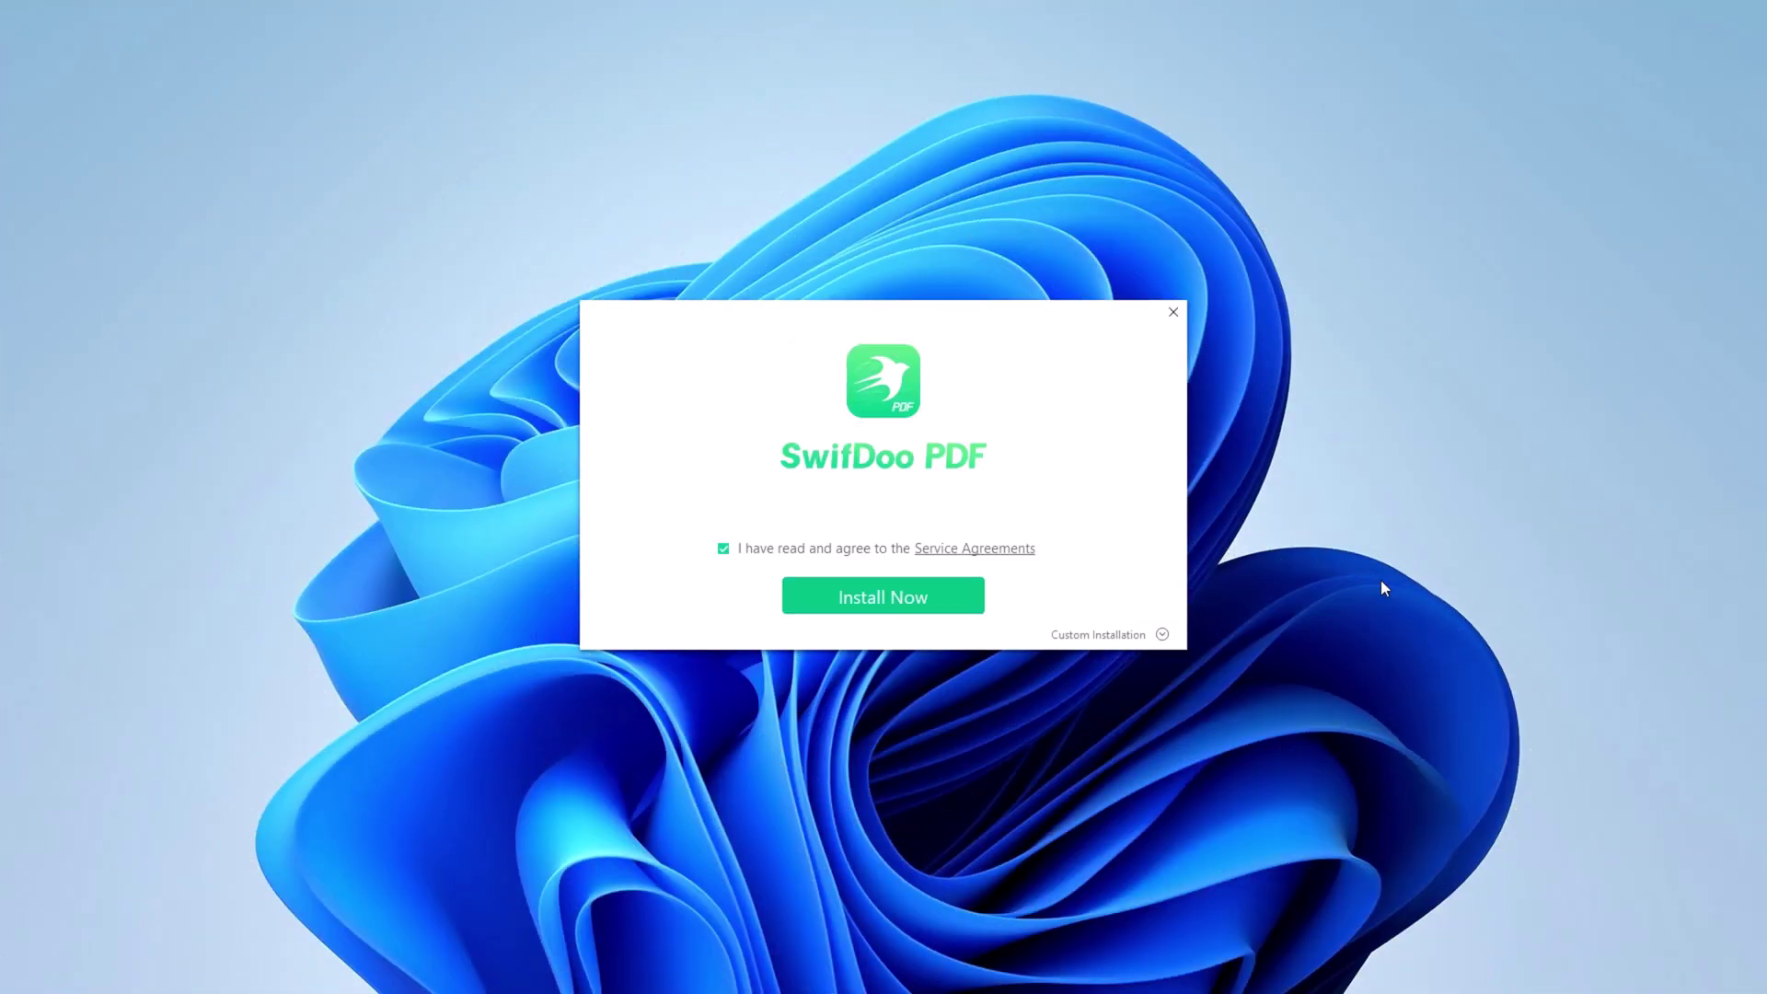
click(931, 598)
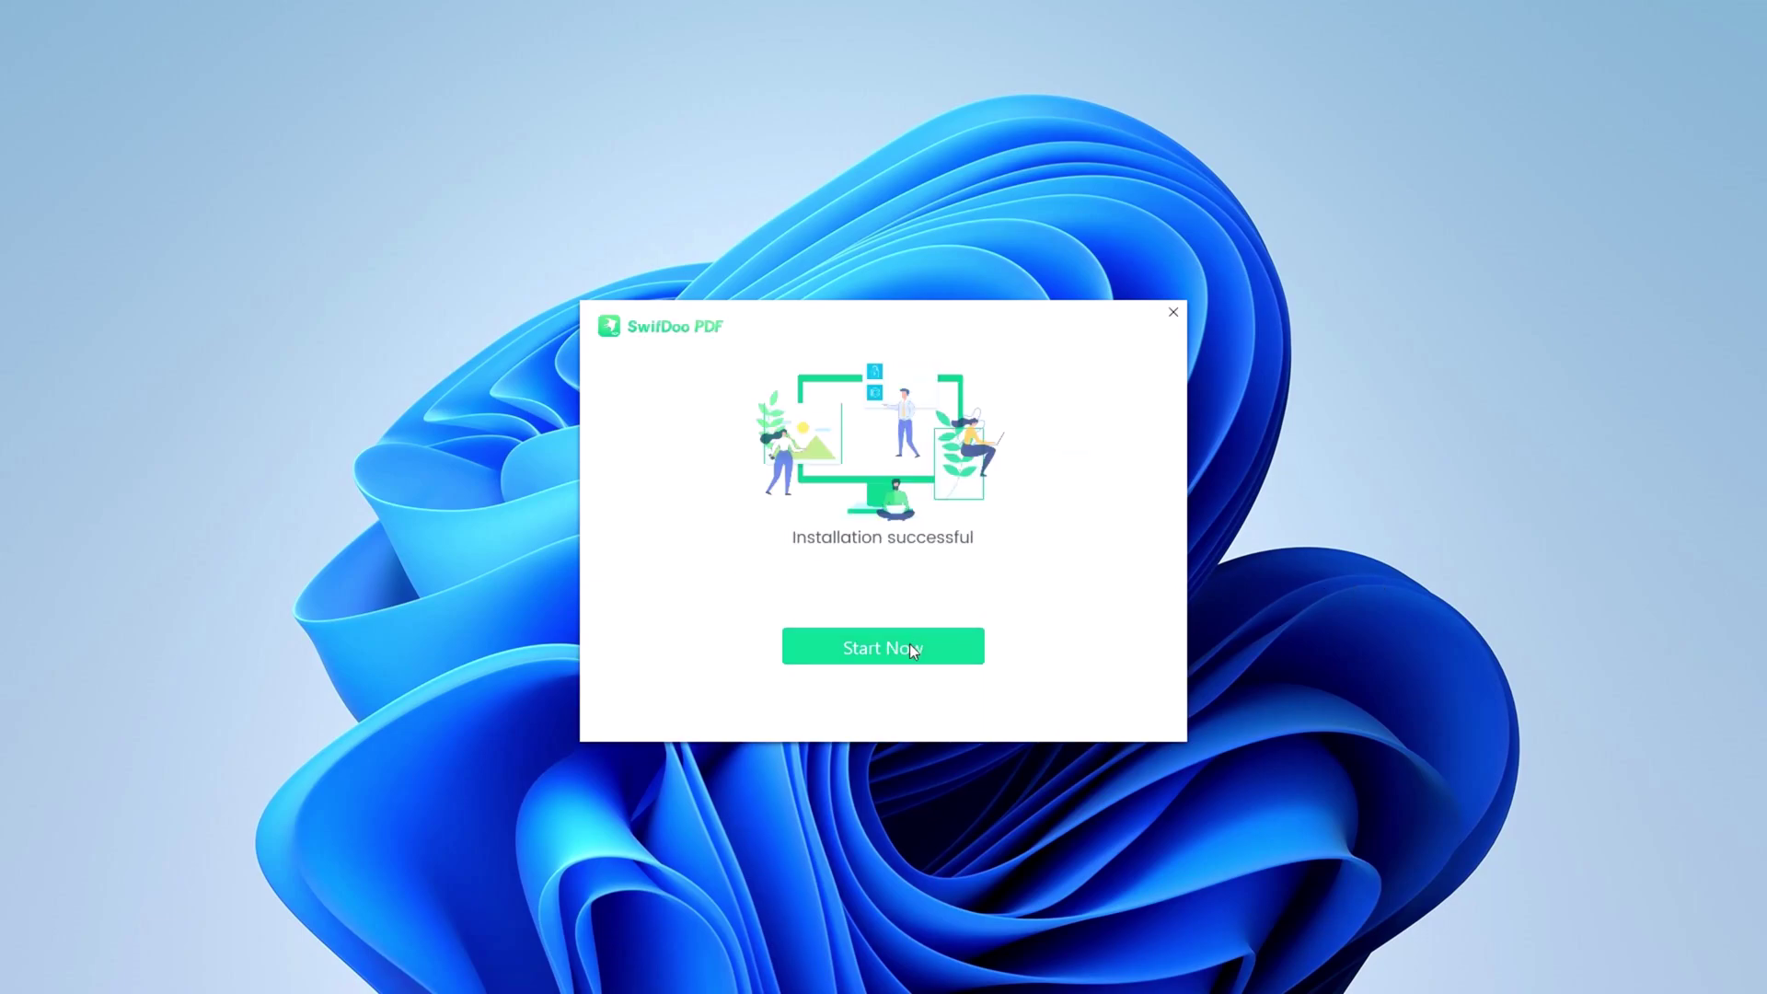
click(910, 644)
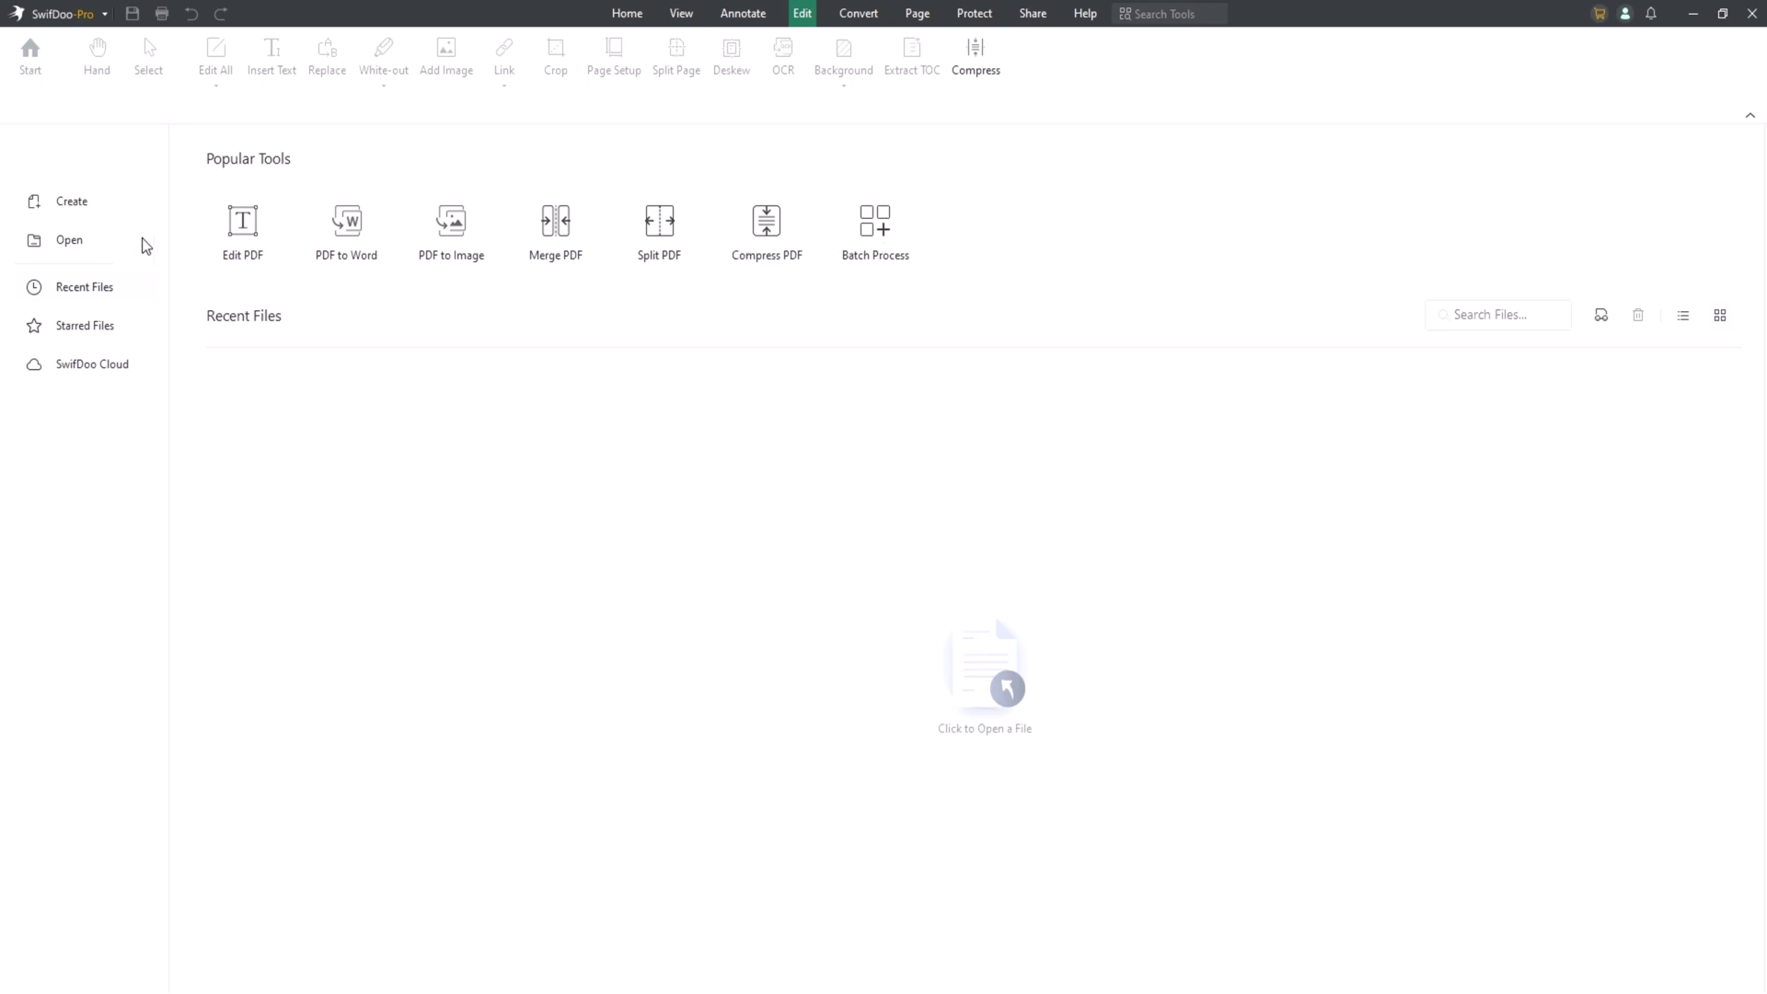
Open pdf OCR.pdf from Downloads, check both pages, and bring up the View tools.
click(99, 241)
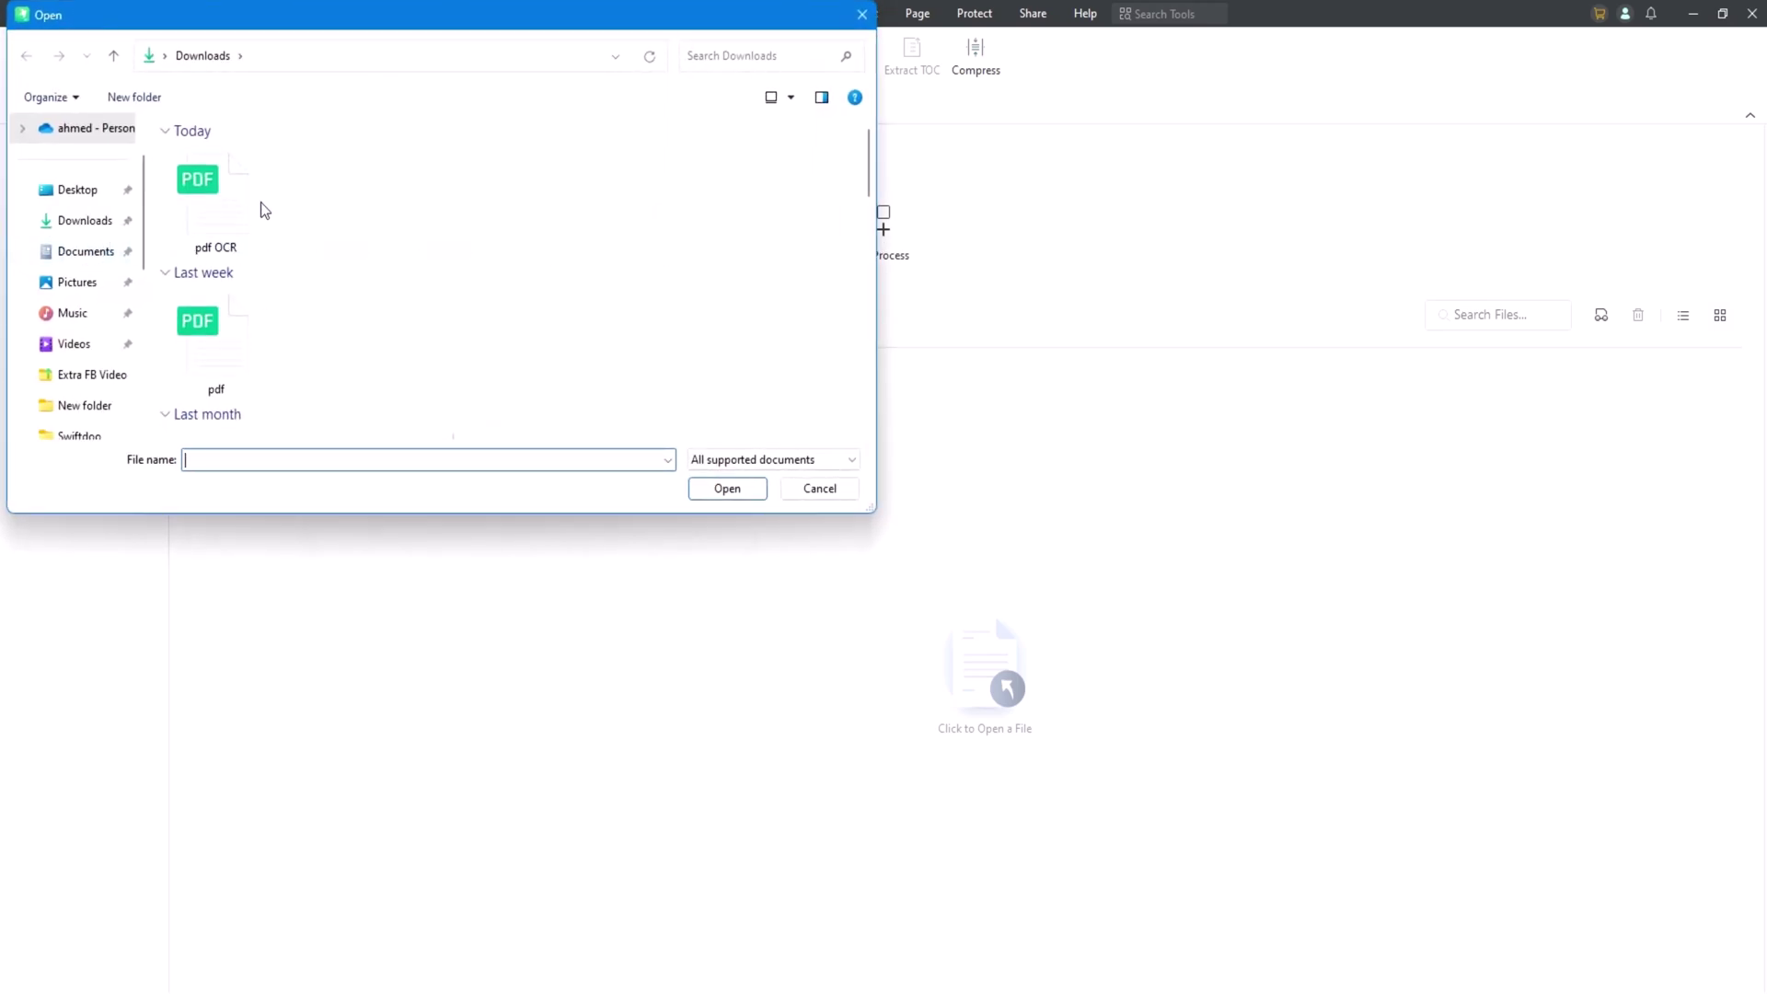
click(237, 210)
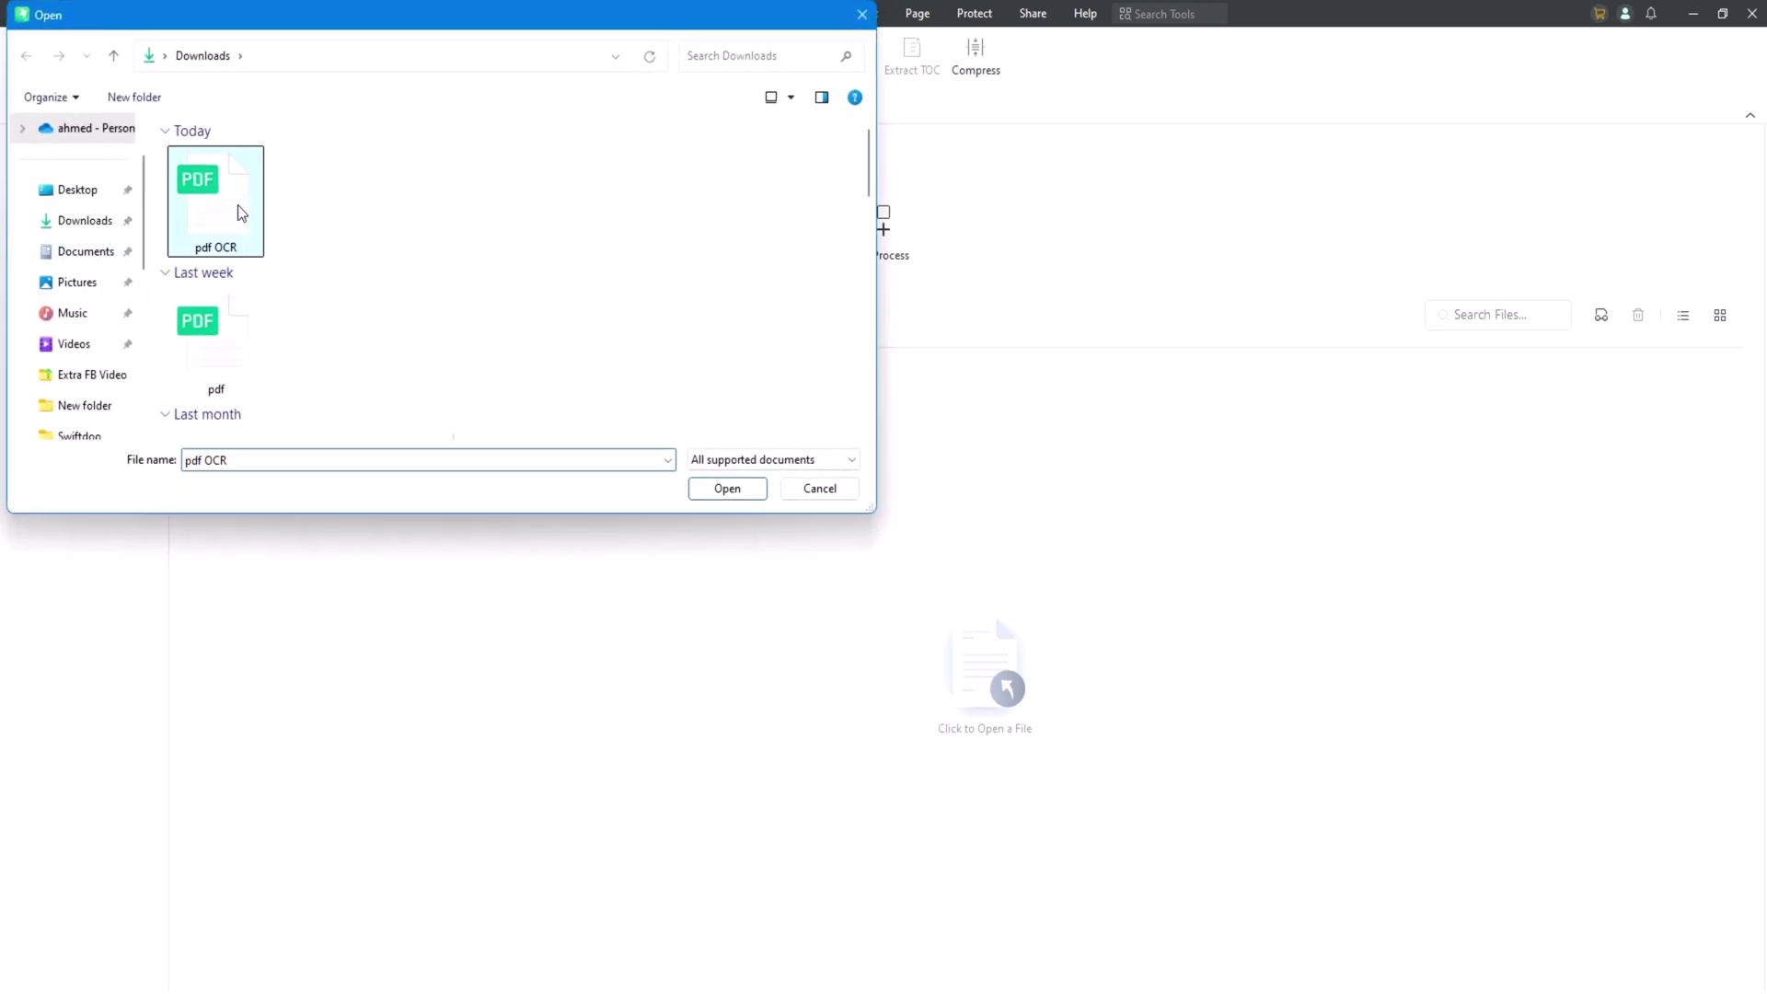
click(727, 489)
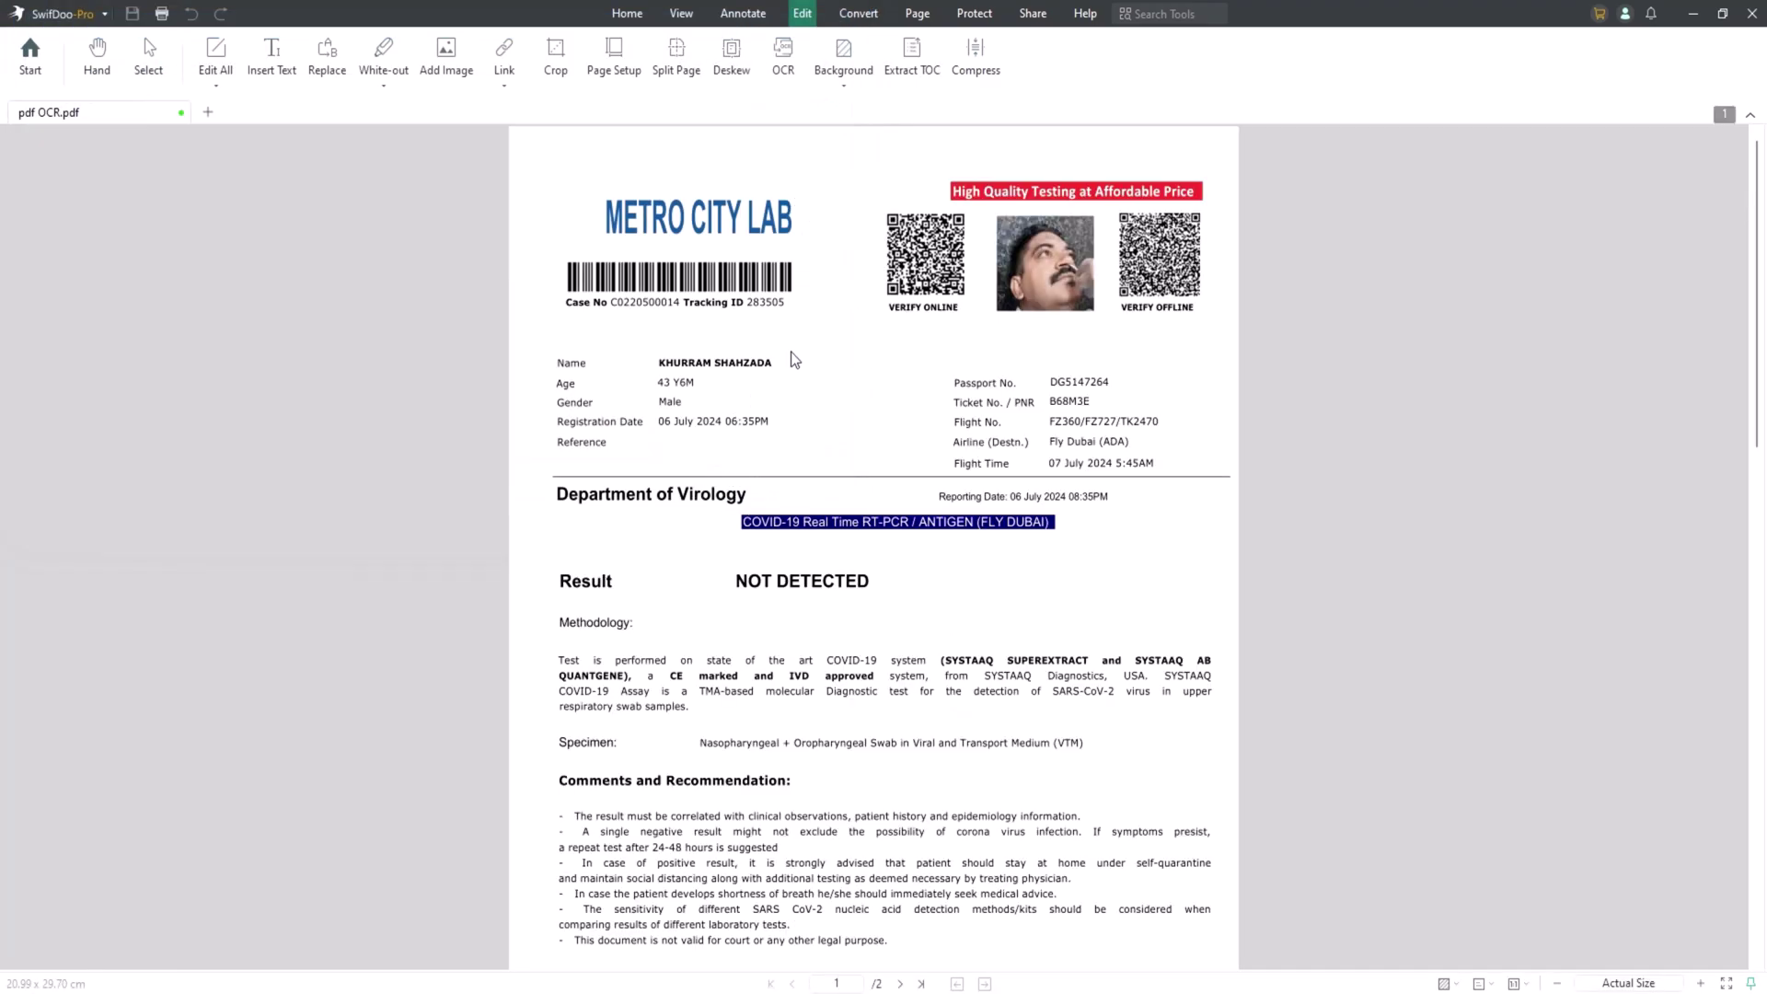
scroll(796, 368, down, 2)
scroll(798, 371, up, 2)
click(682, 14)
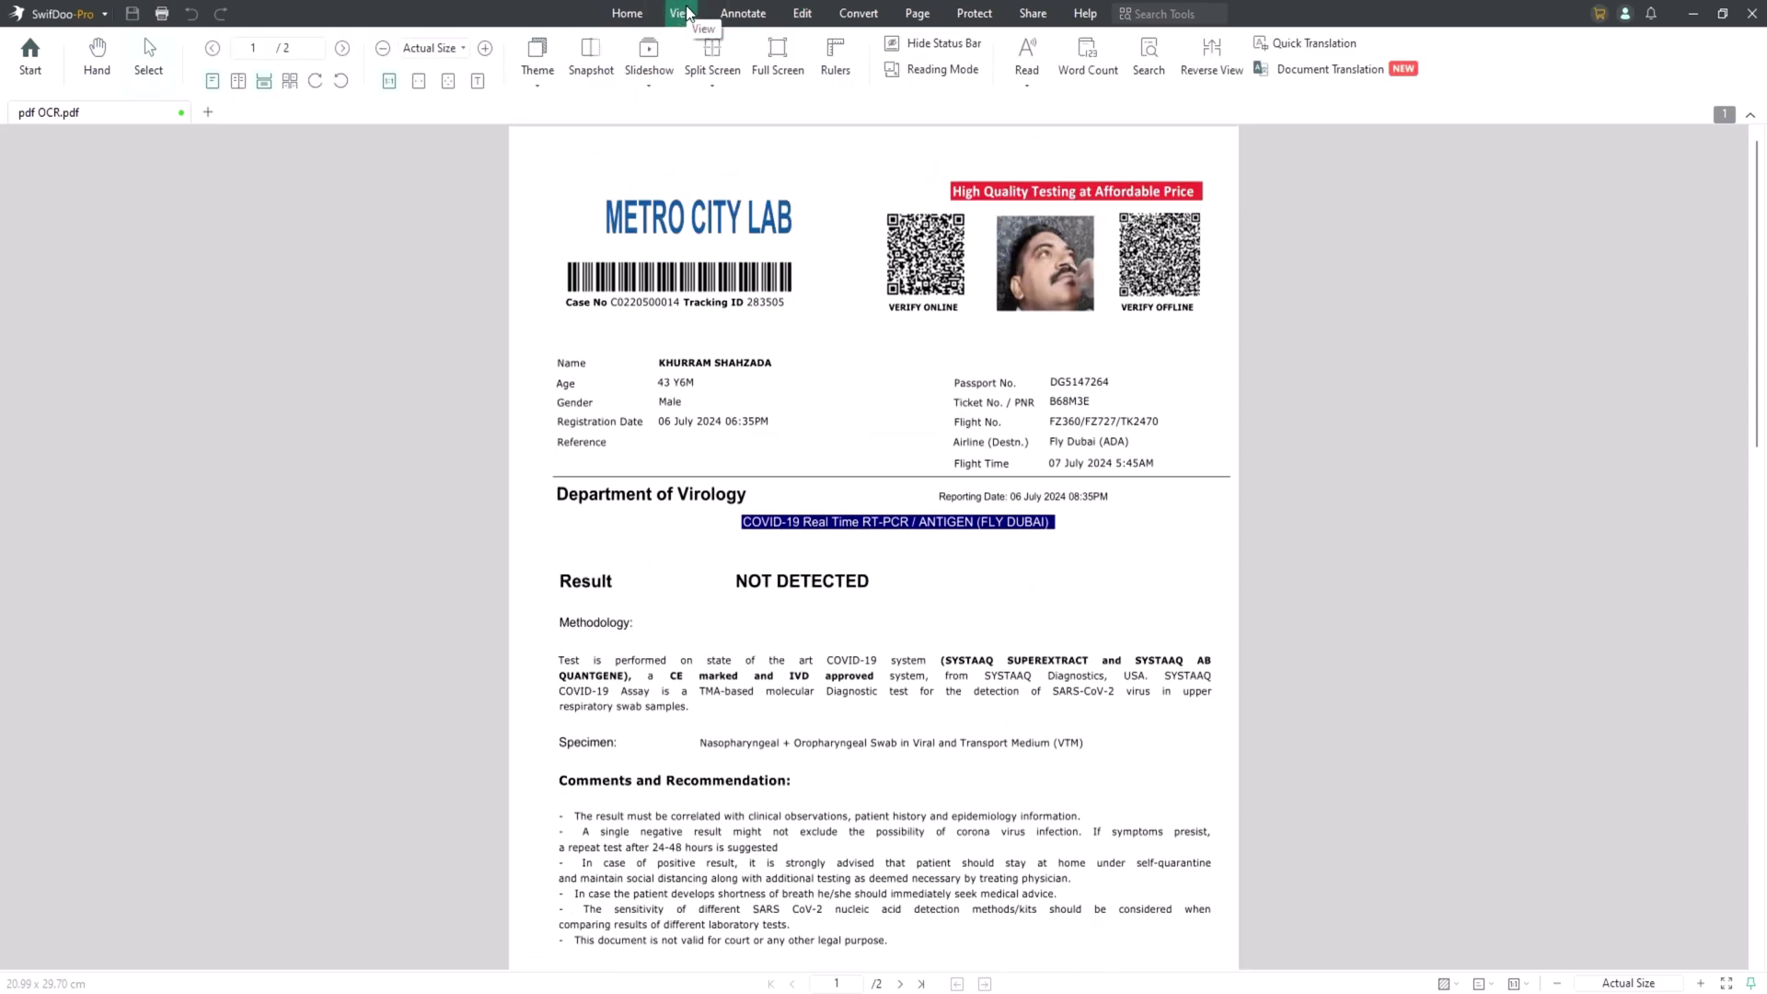
click(709, 89)
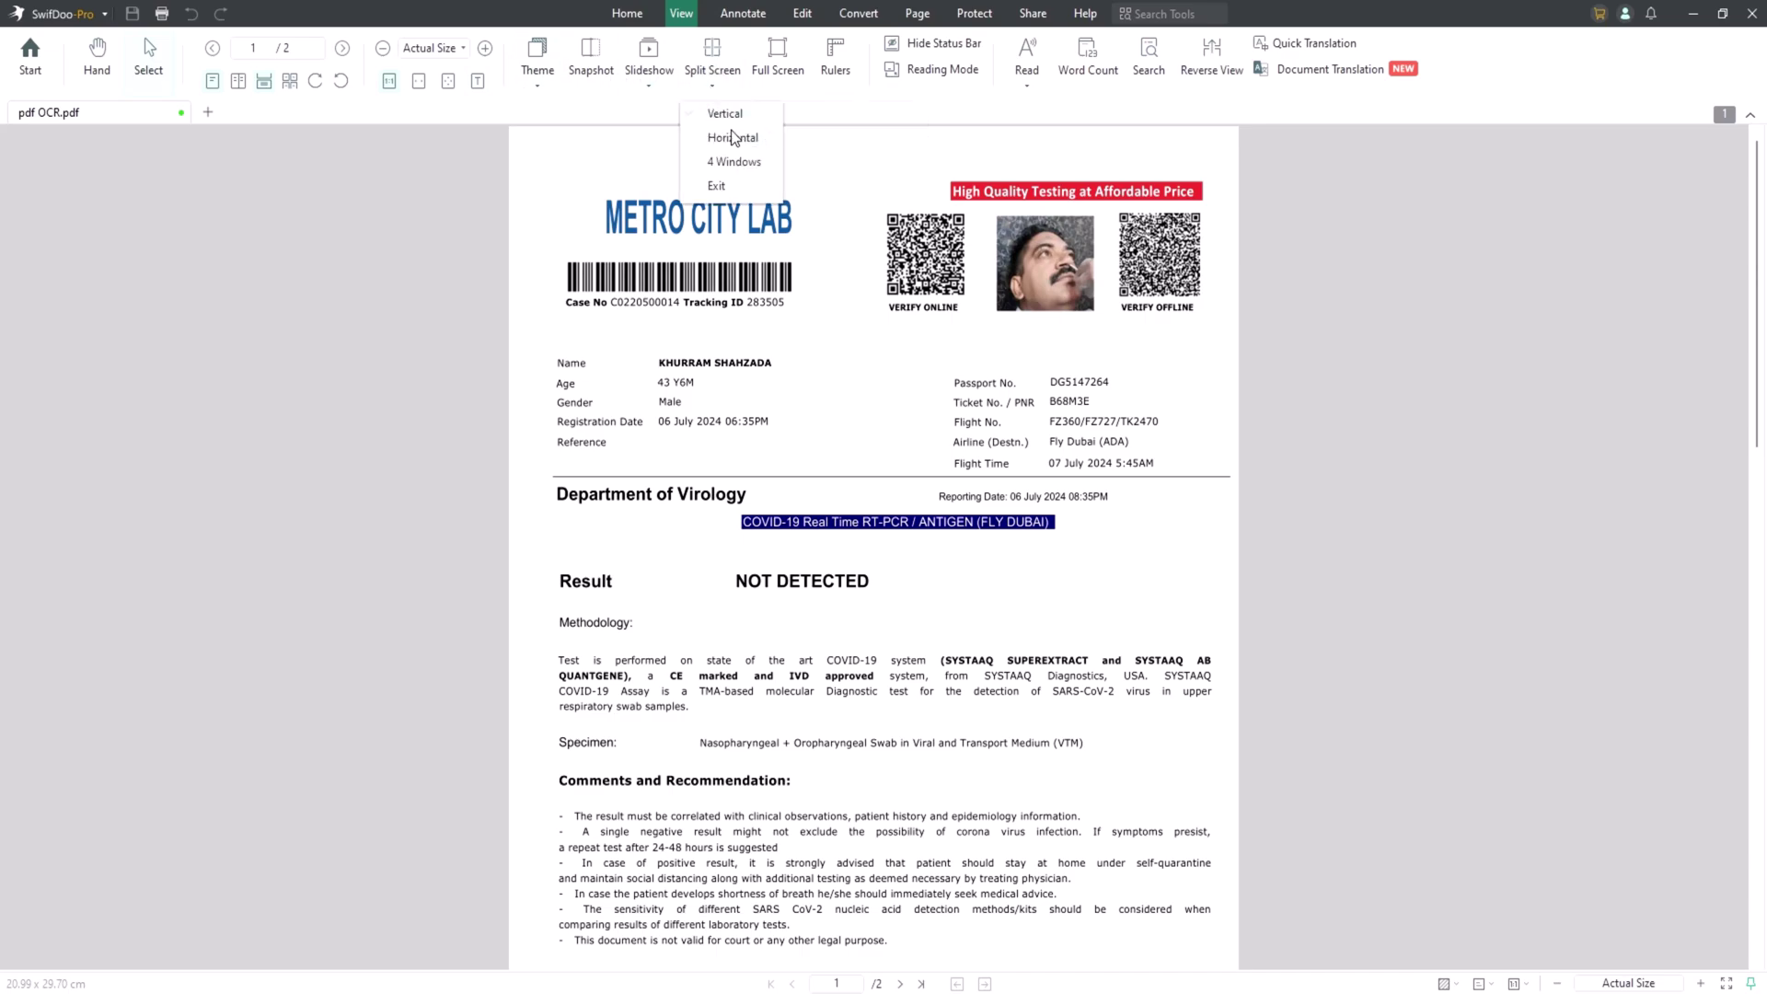
click(734, 135)
click(708, 89)
click(734, 157)
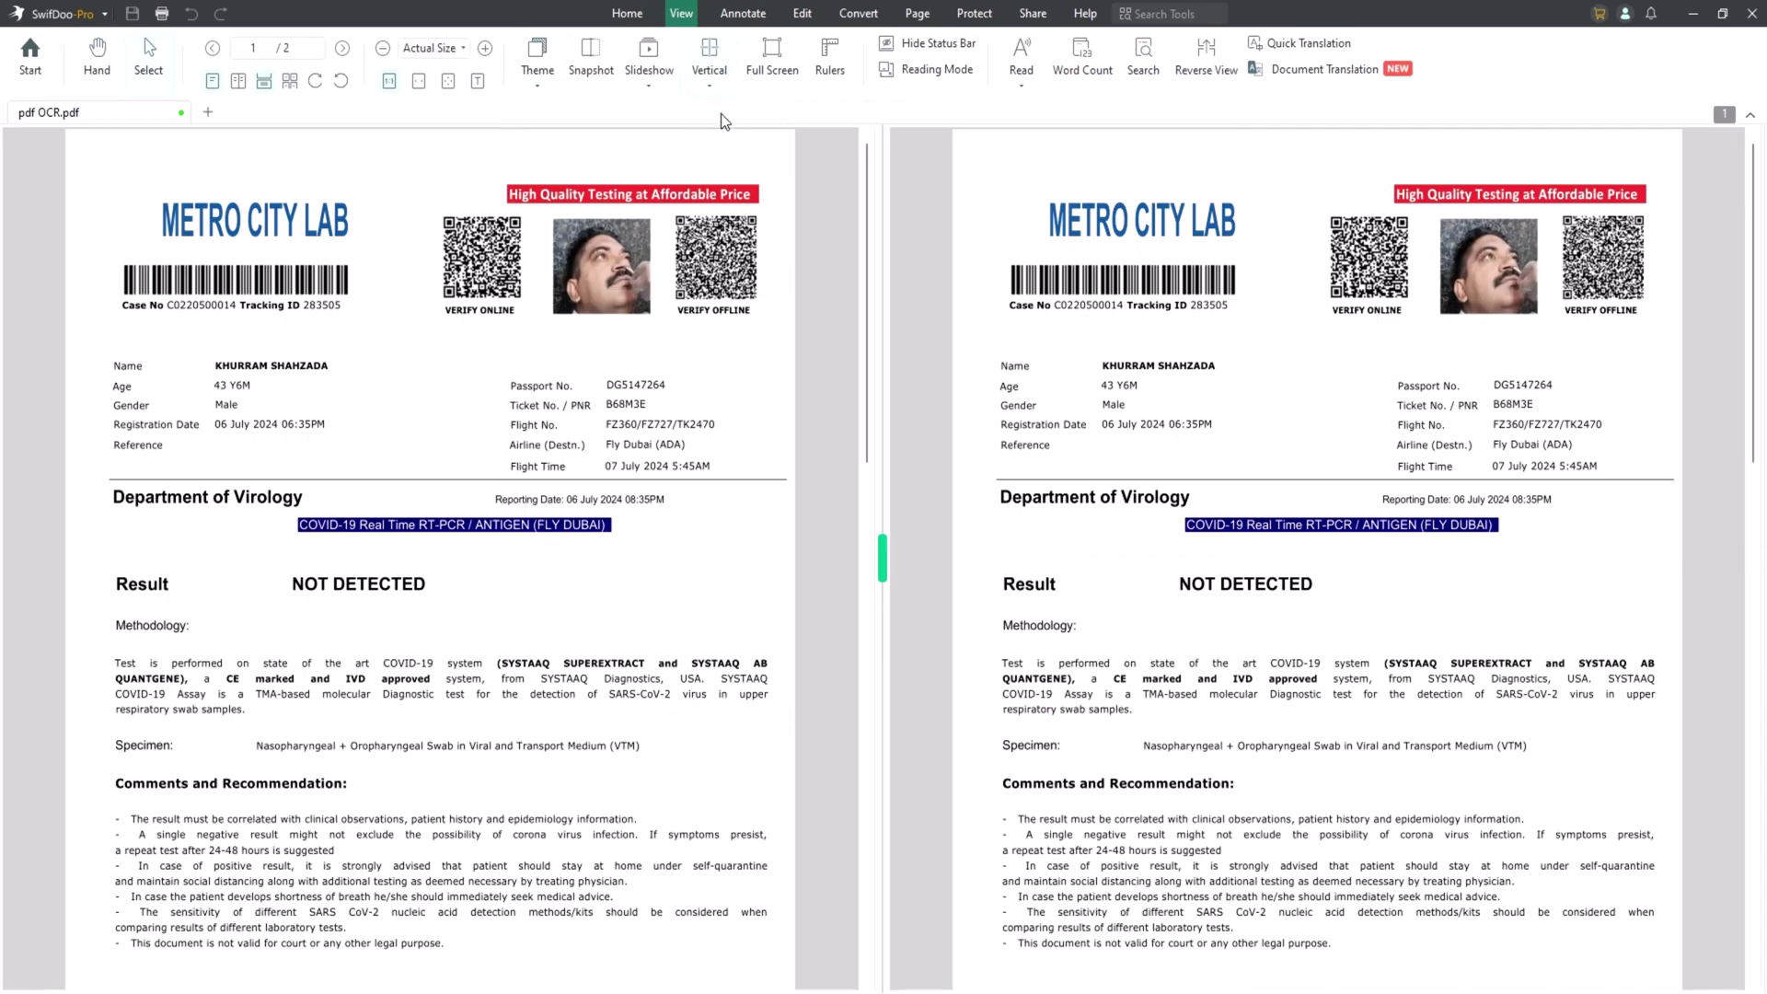
click(704, 90)
click(727, 178)
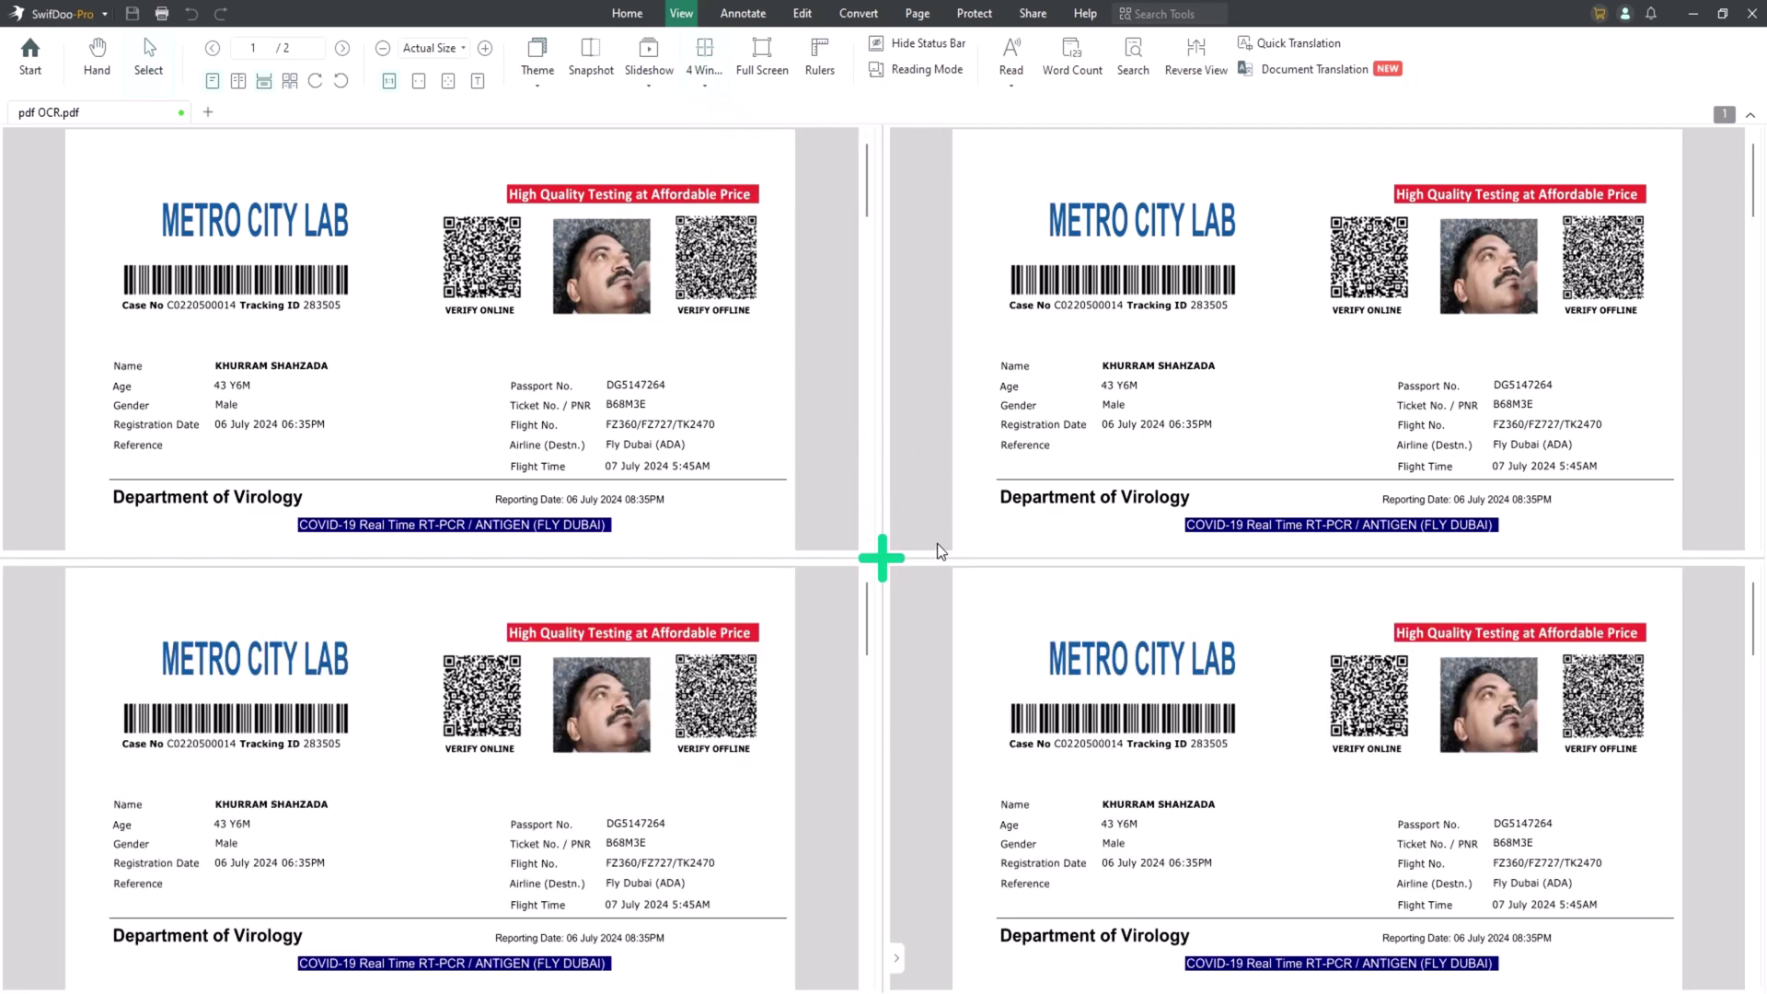
click(710, 89)
click(717, 185)
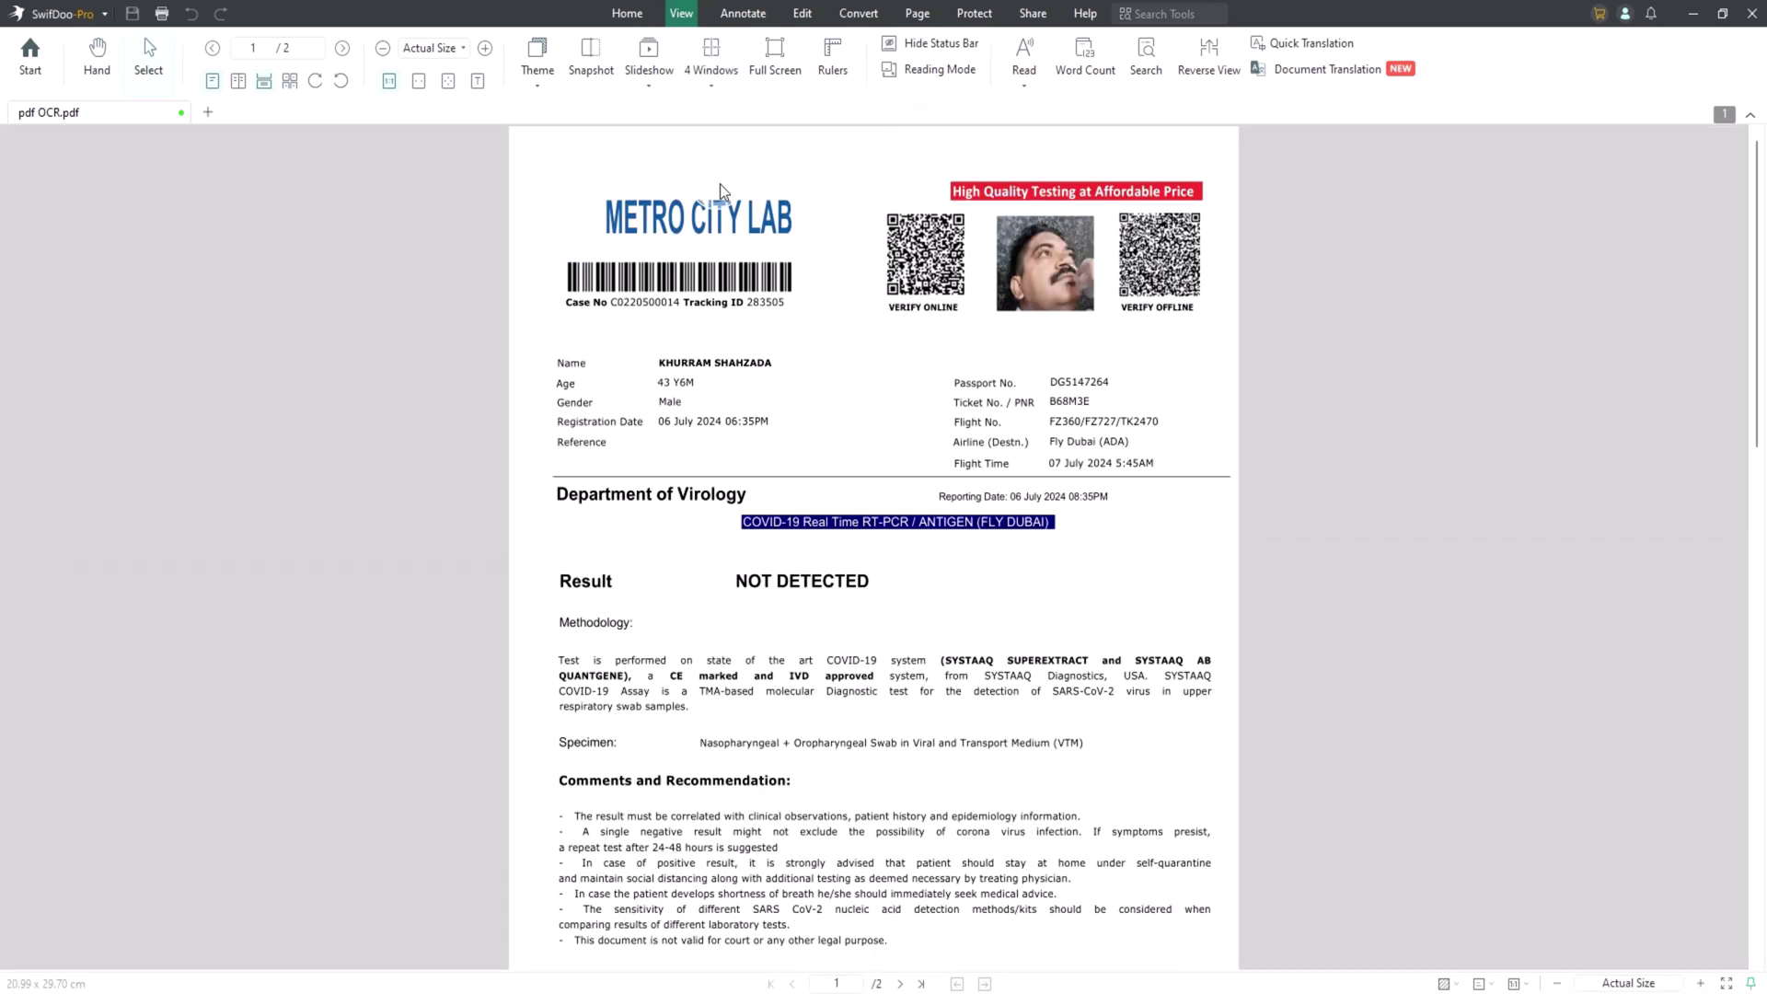
Make the page text editable and change the METRO CITY LAB heading to 'The Tech'.
click(803, 13)
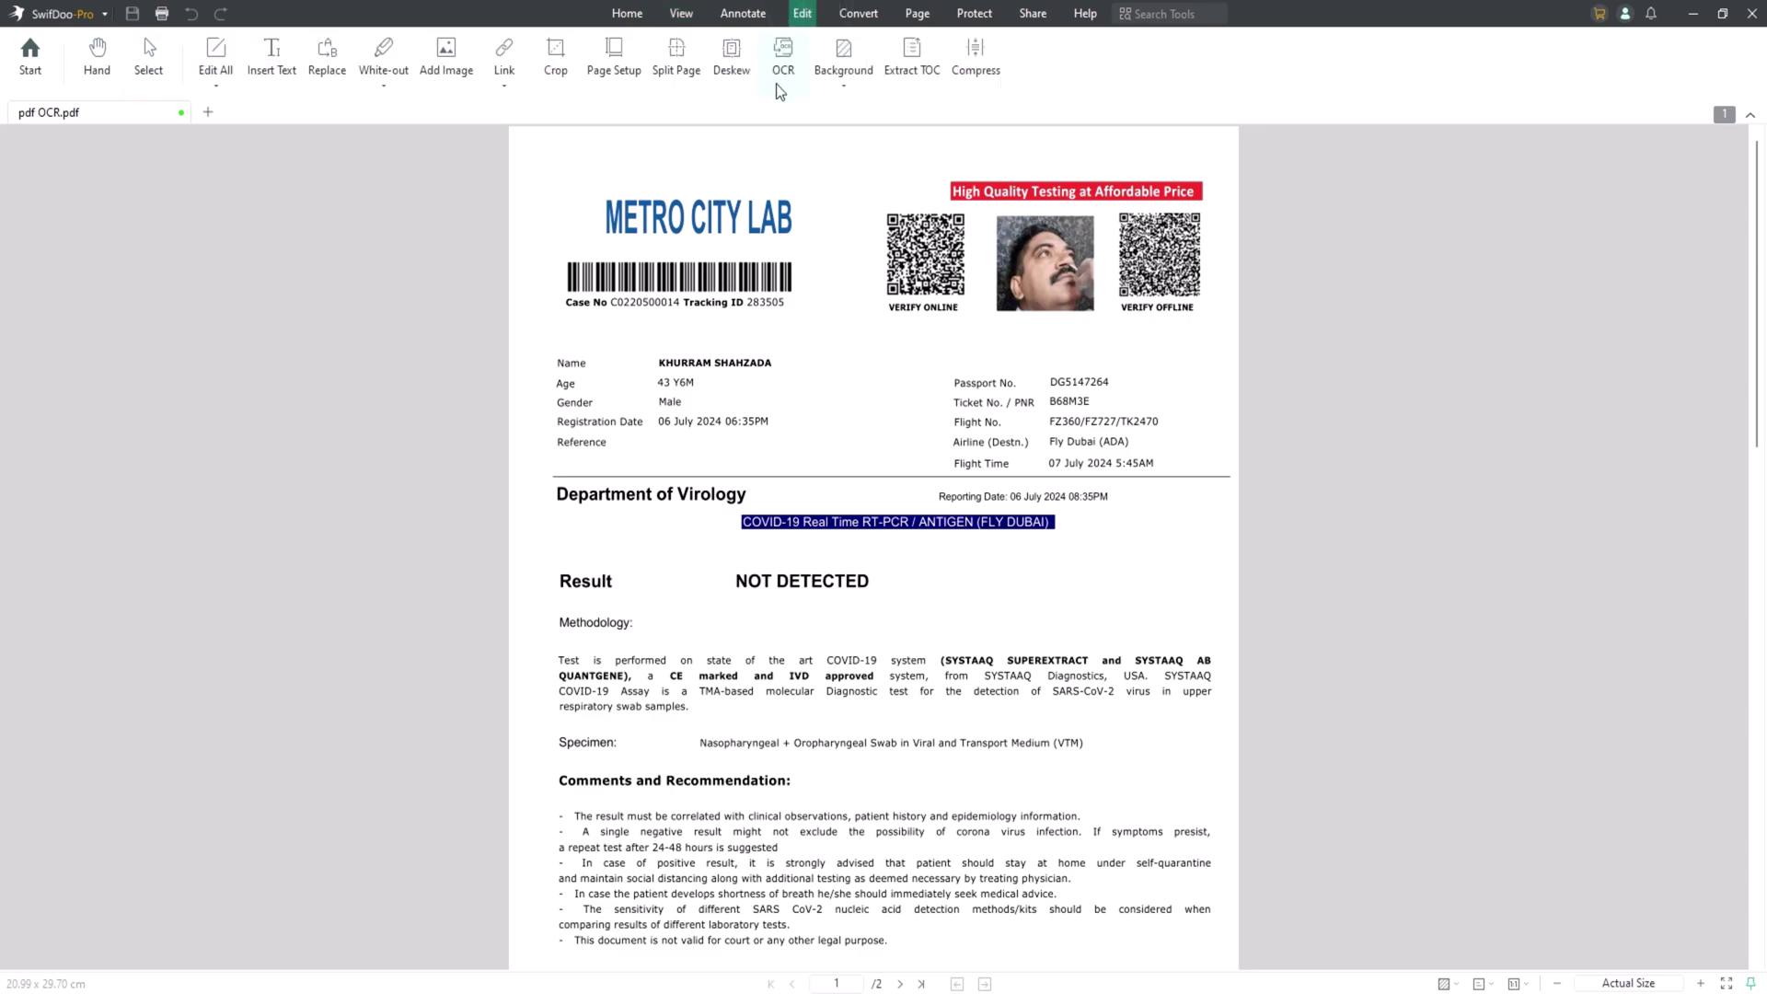
click(223, 61)
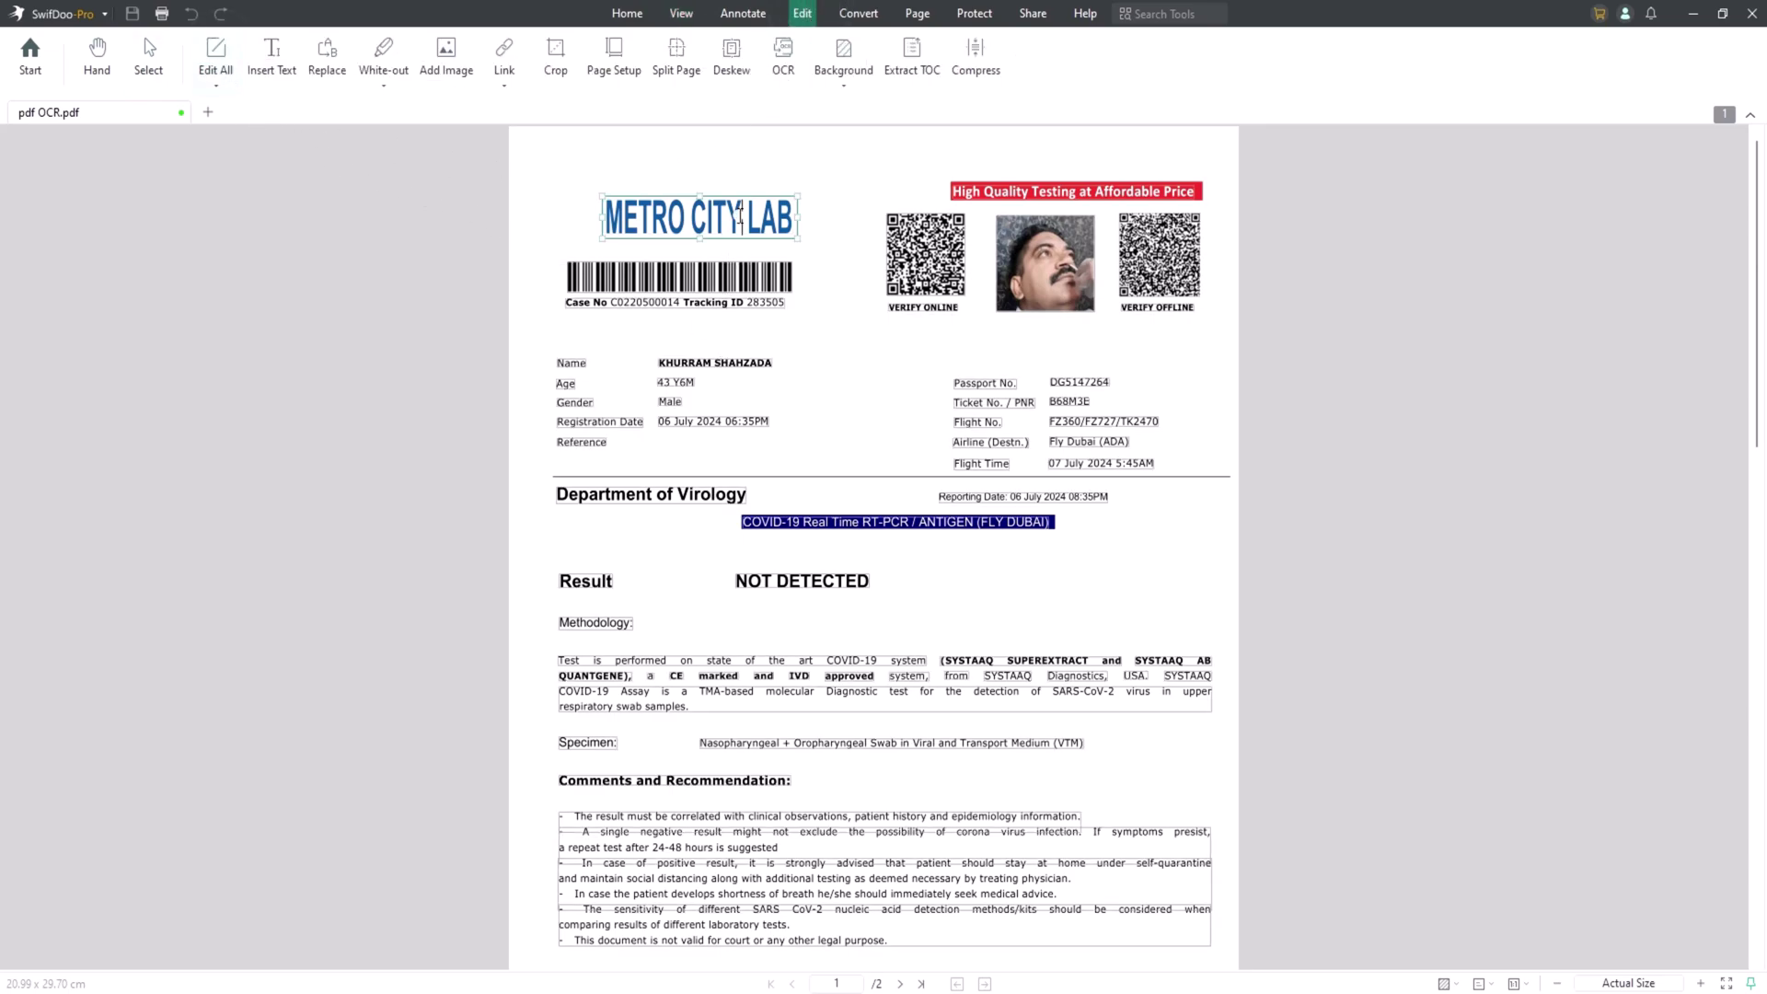
click(740, 217)
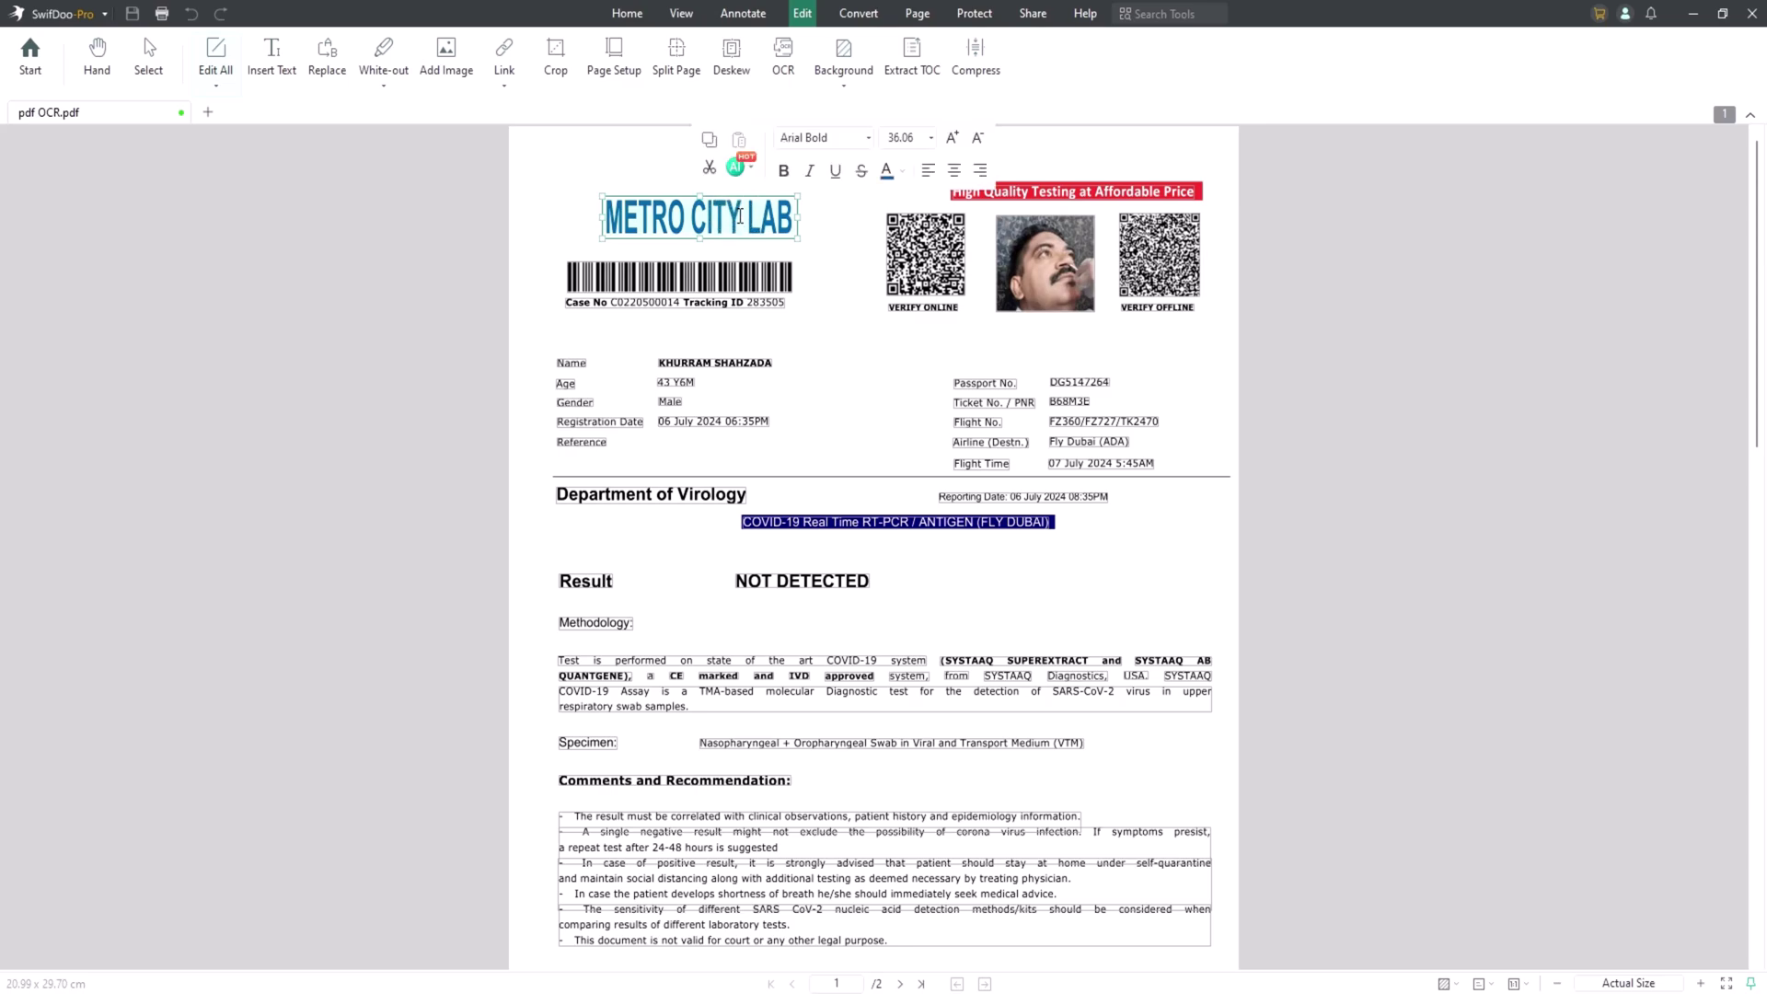
key(ctrl+a)
text(The T)
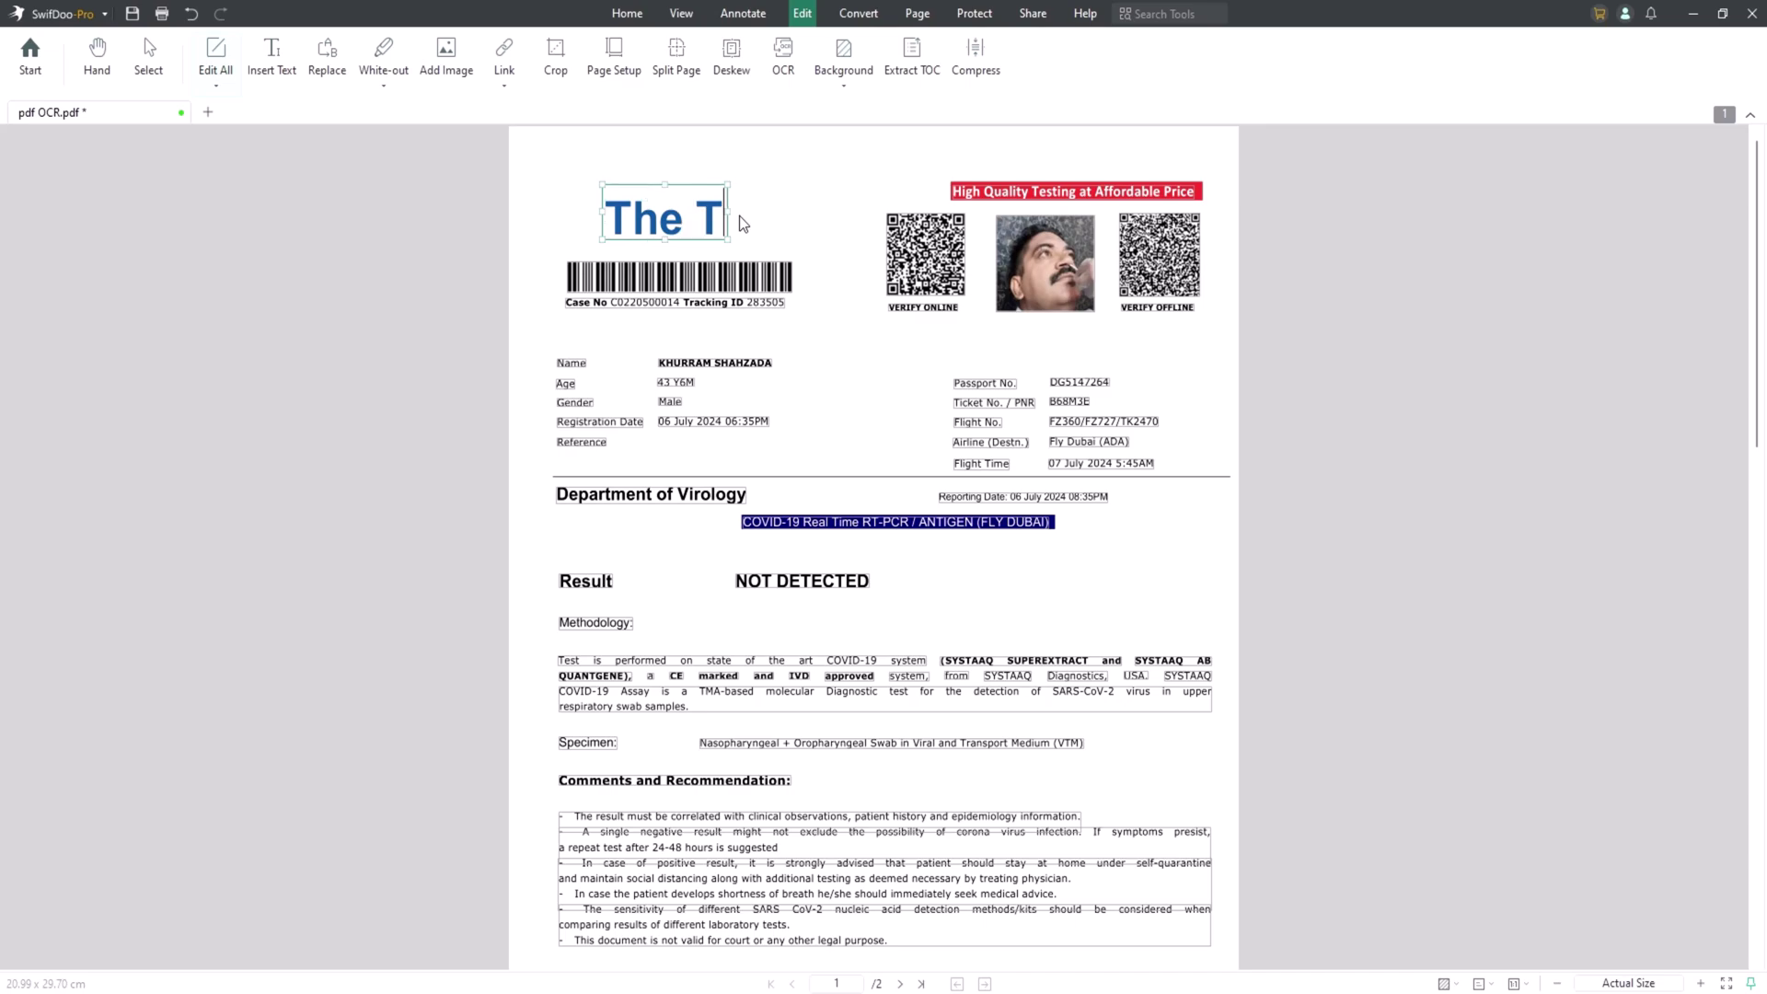
text(ech)
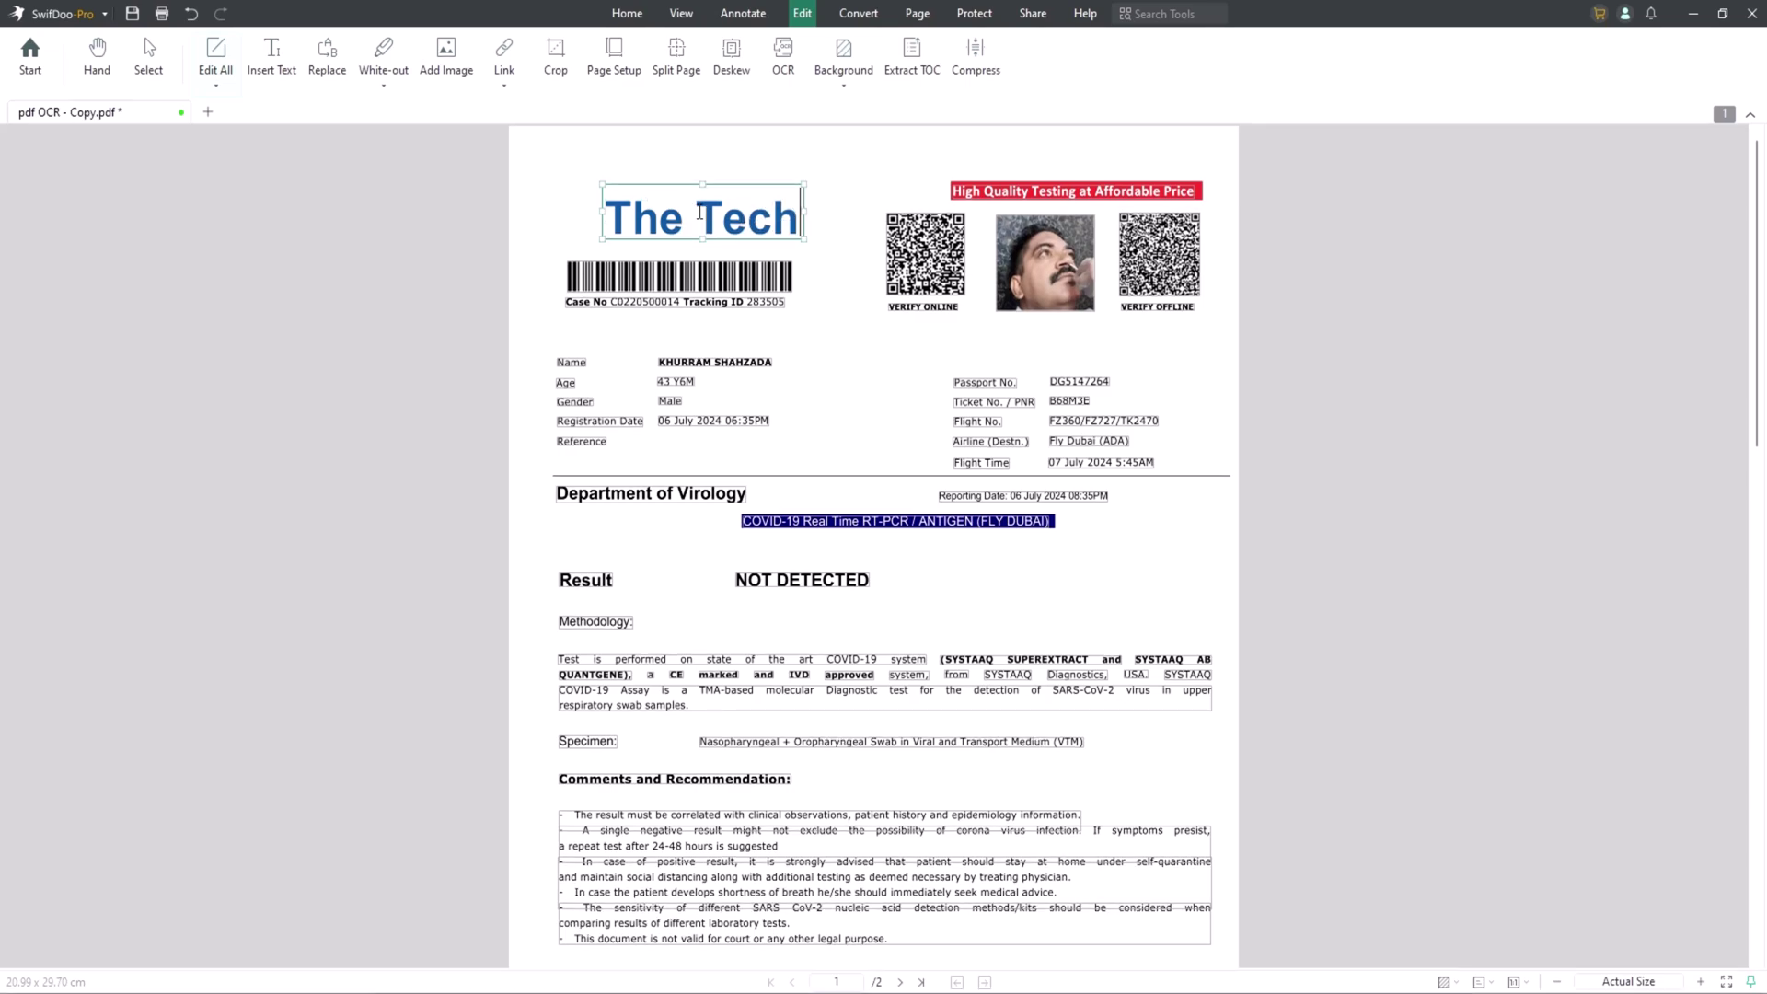
Select the word Tech and look through the font, size and colour lists without changing them.
drag(699, 213, 791, 206)
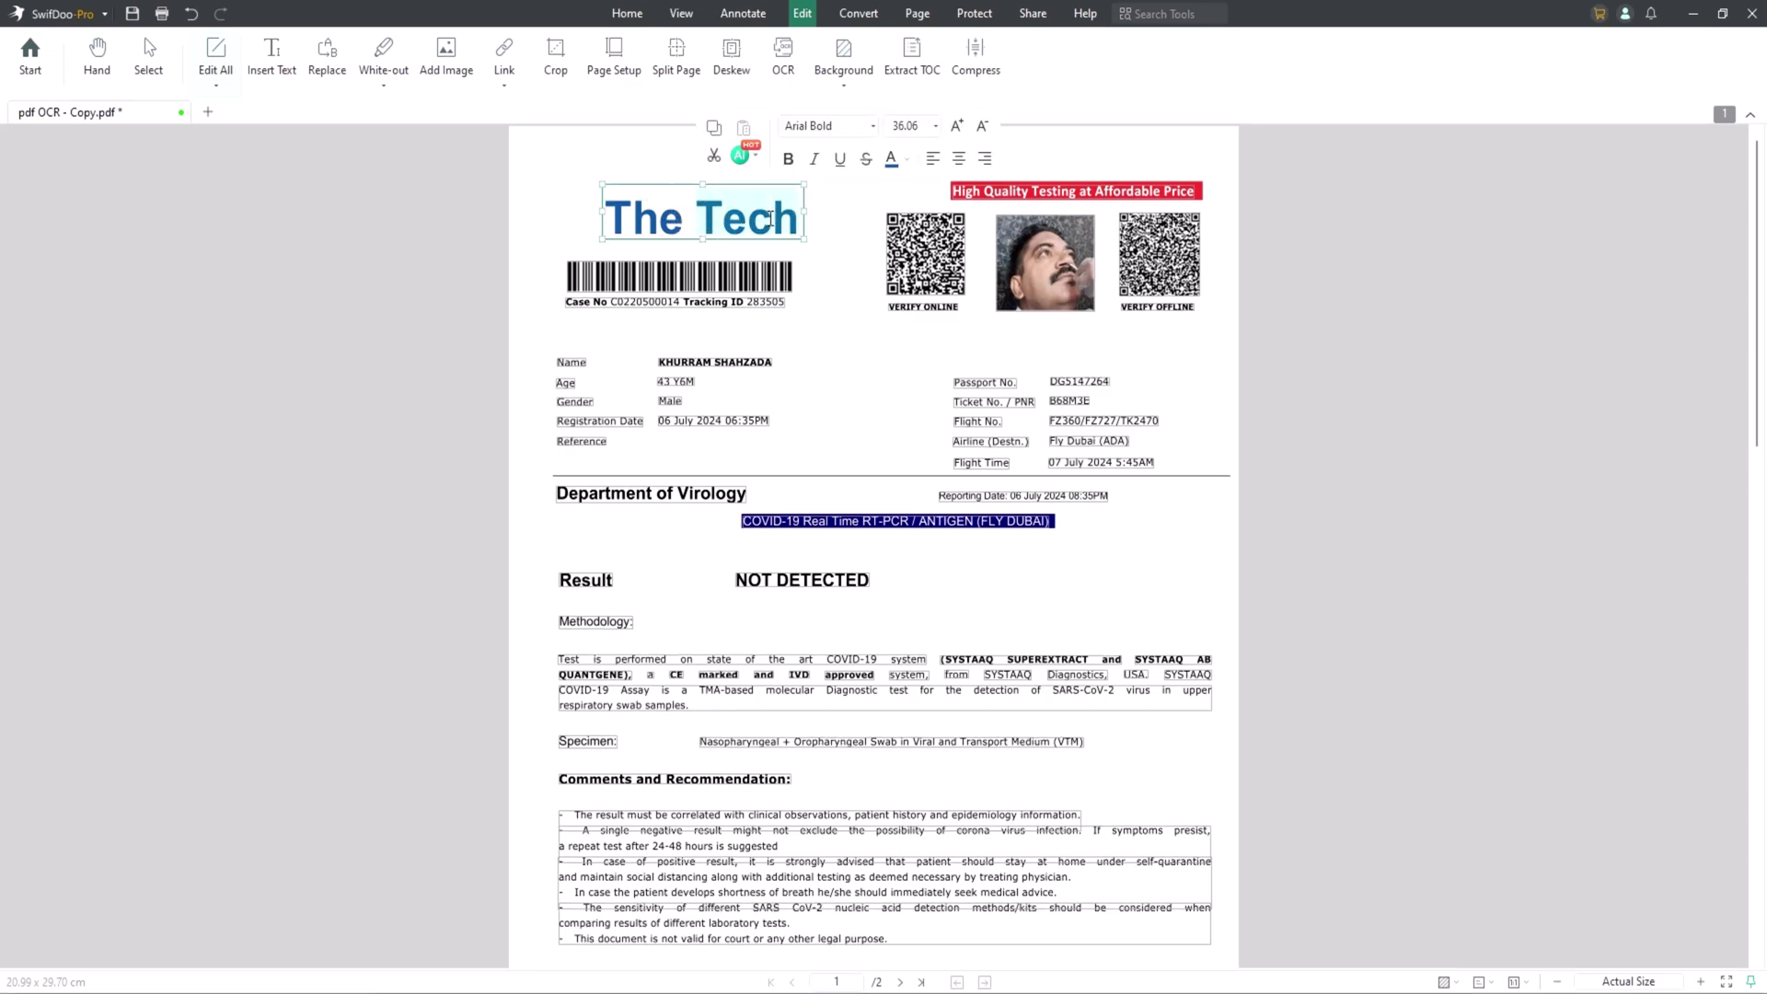
click(833, 126)
click(935, 126)
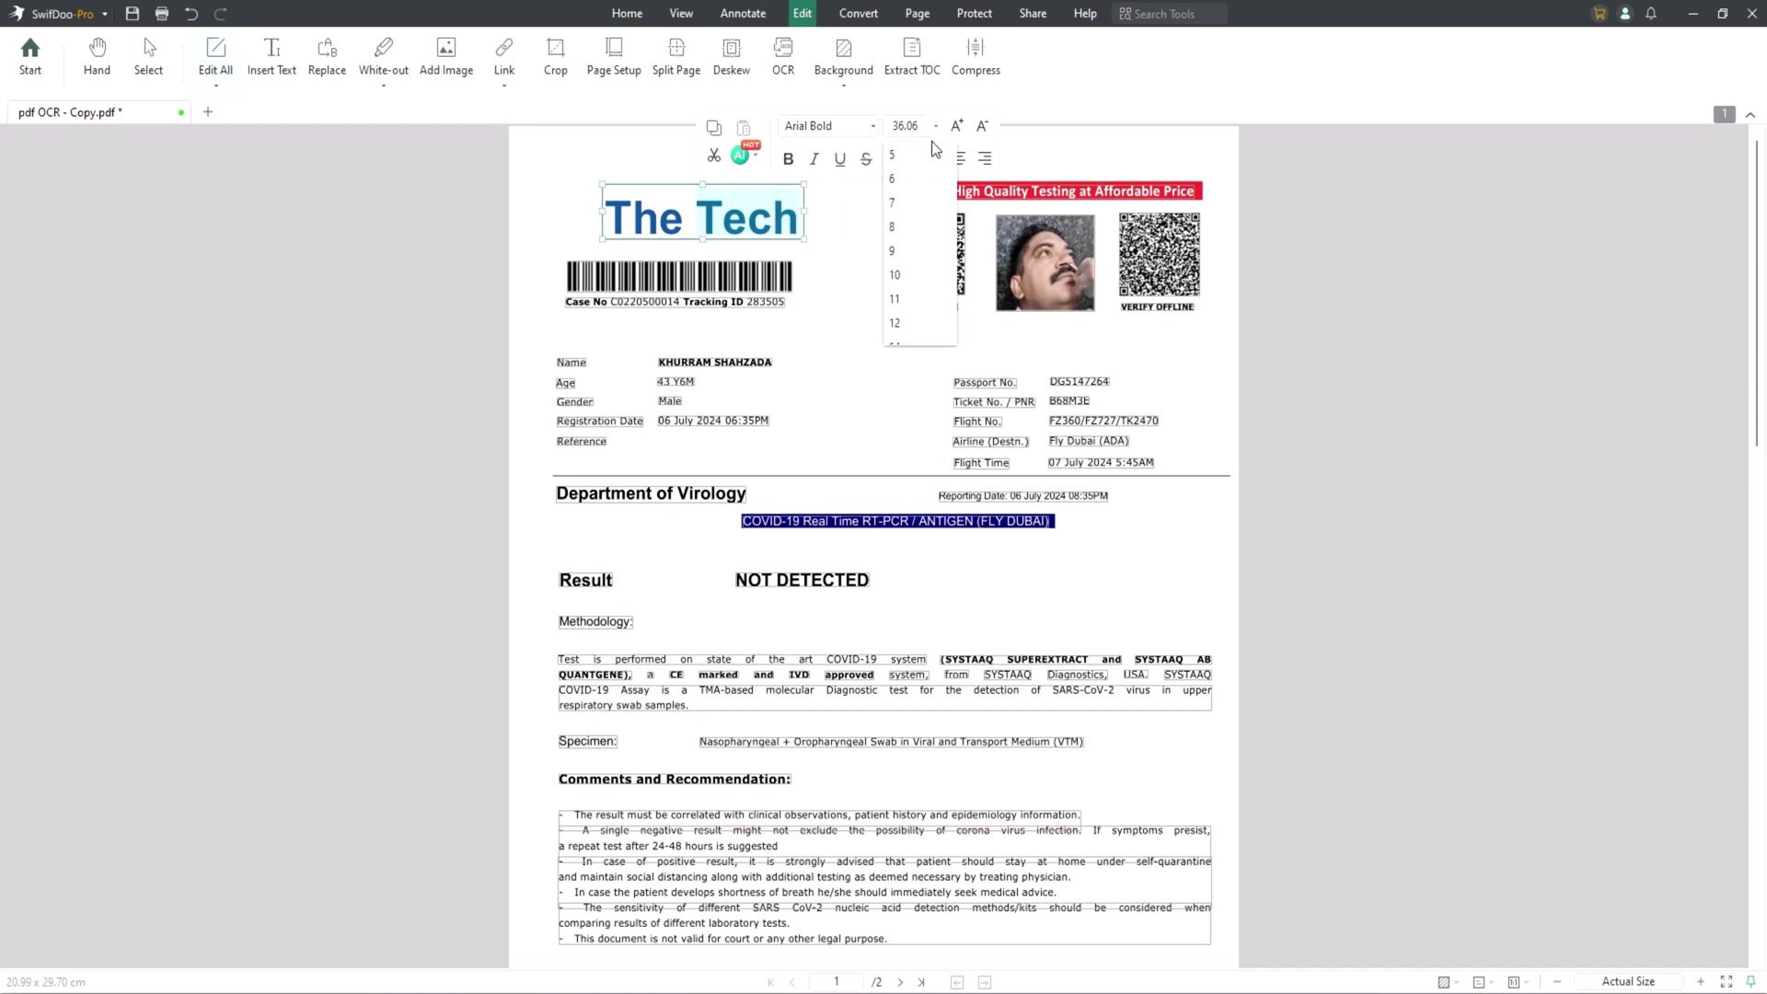
click(935, 126)
click(906, 158)
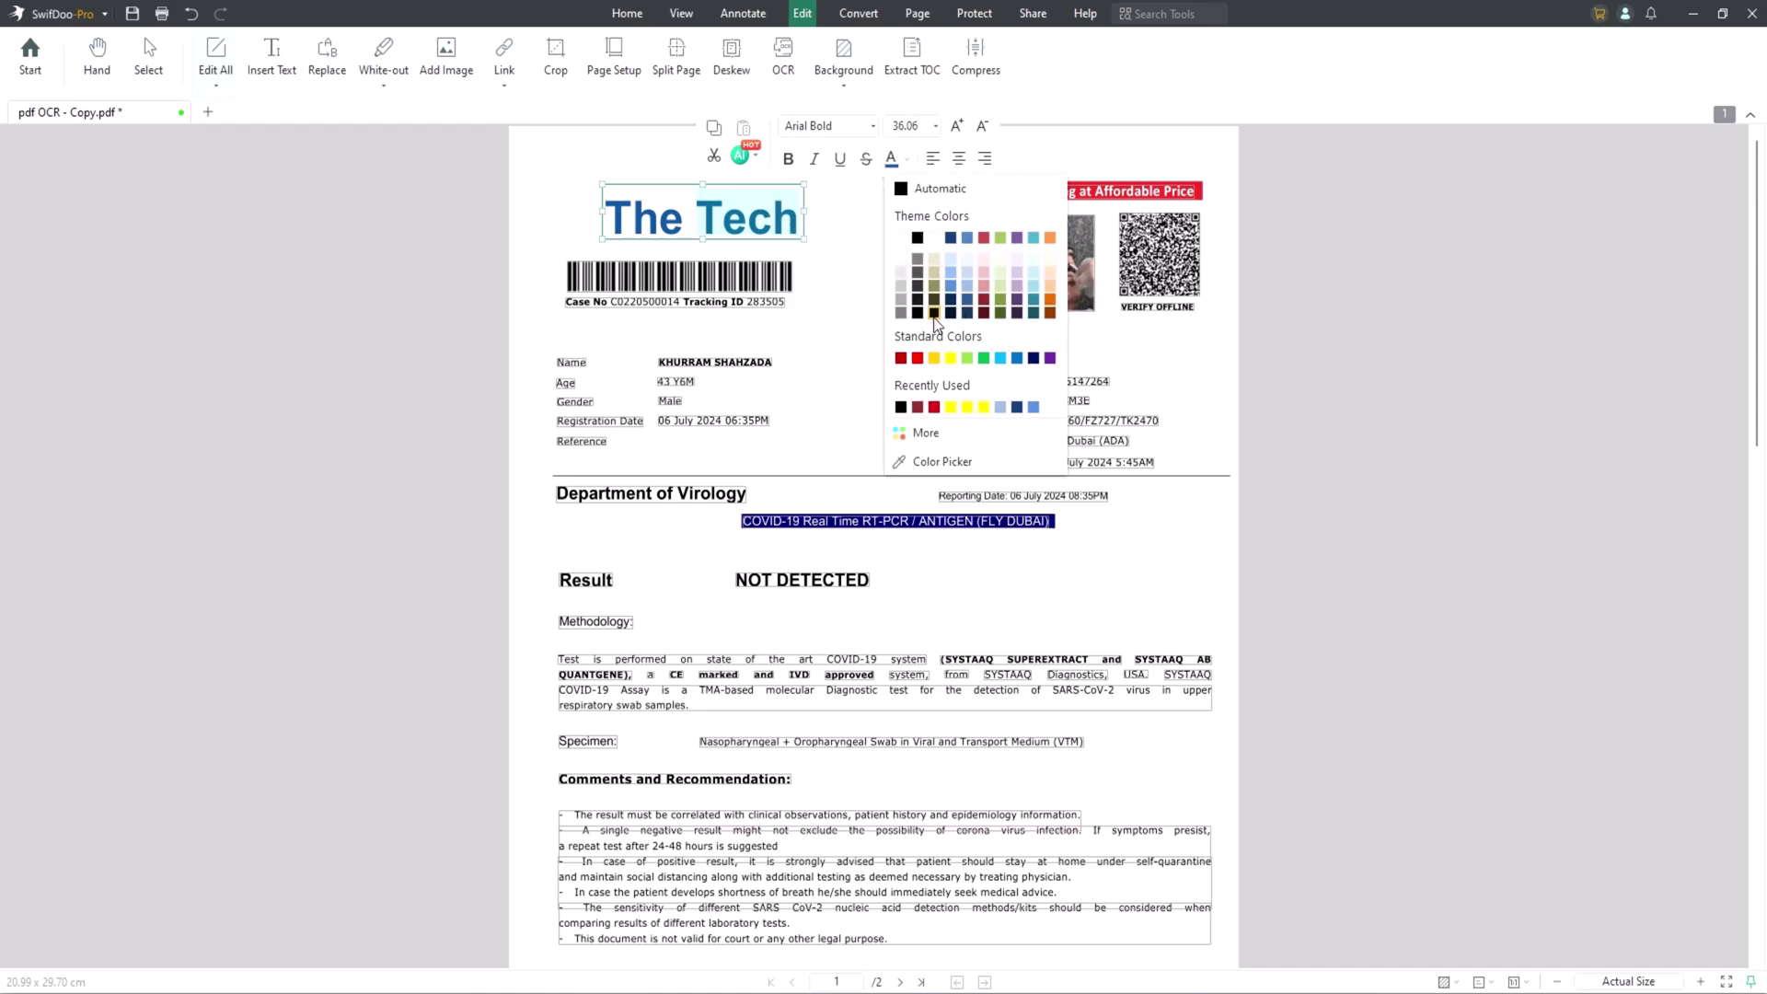
click(972, 173)
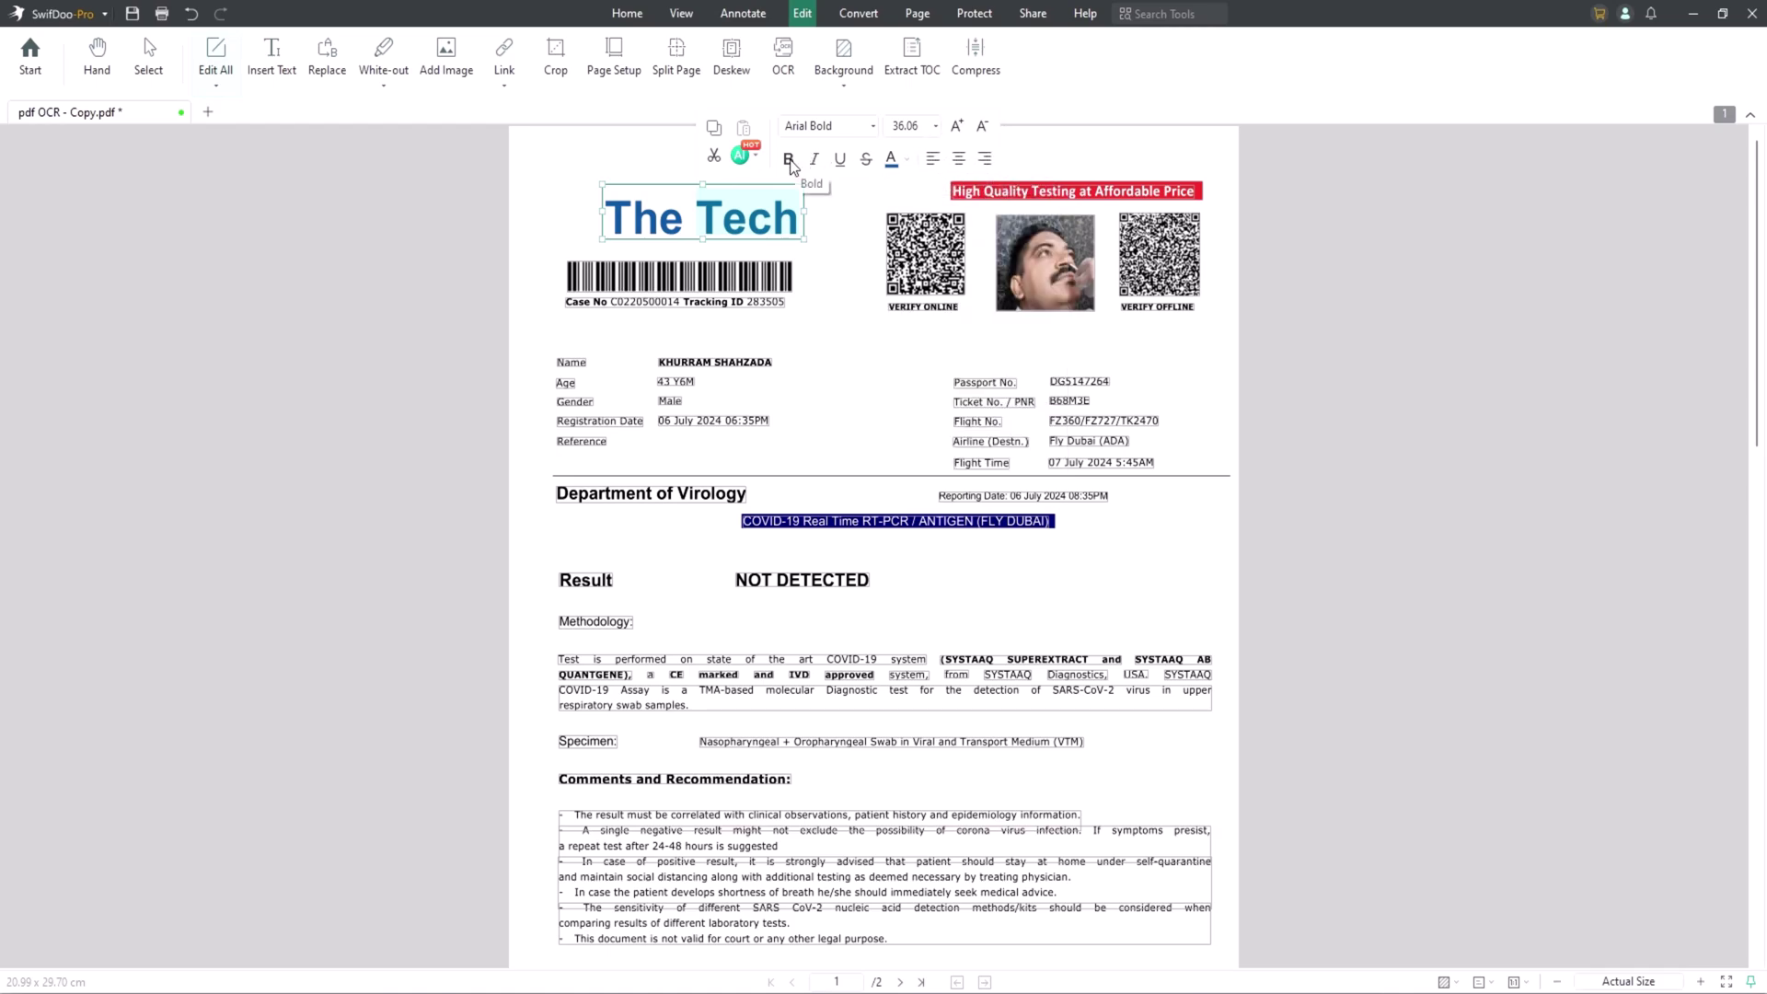
Apply italic, underline and strikethrough to Tech, then remove them and the bold.
click(815, 162)
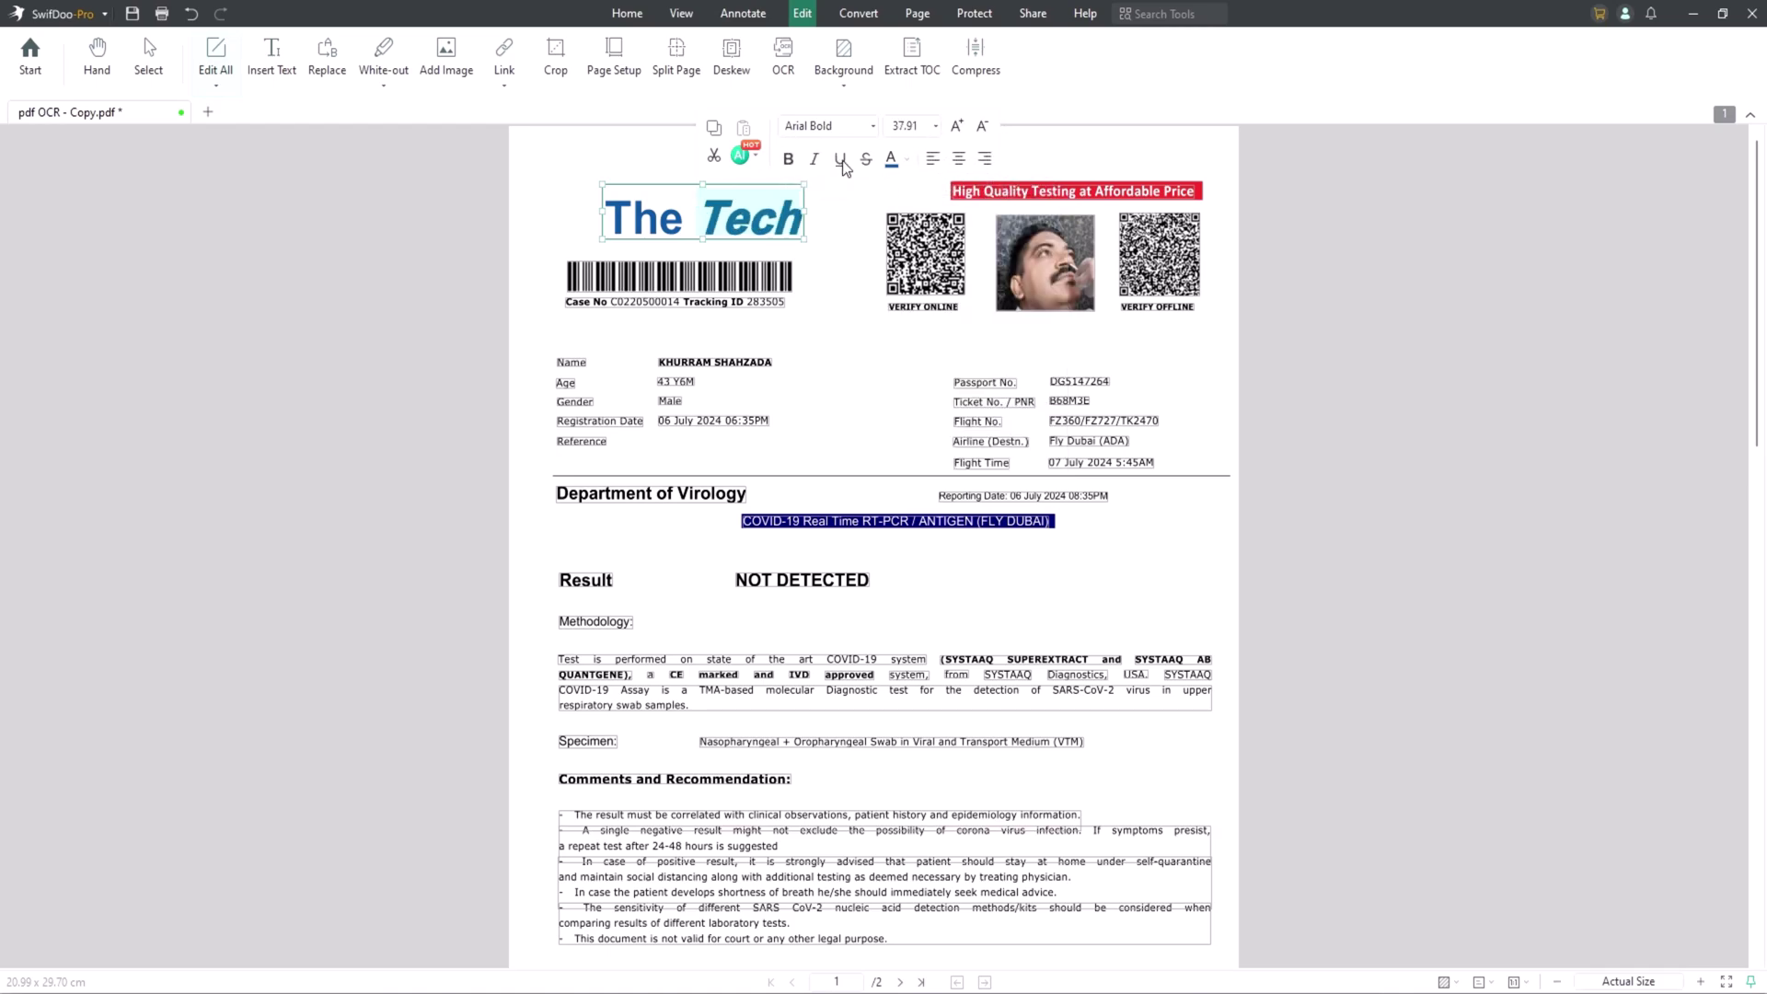
click(842, 164)
click(868, 161)
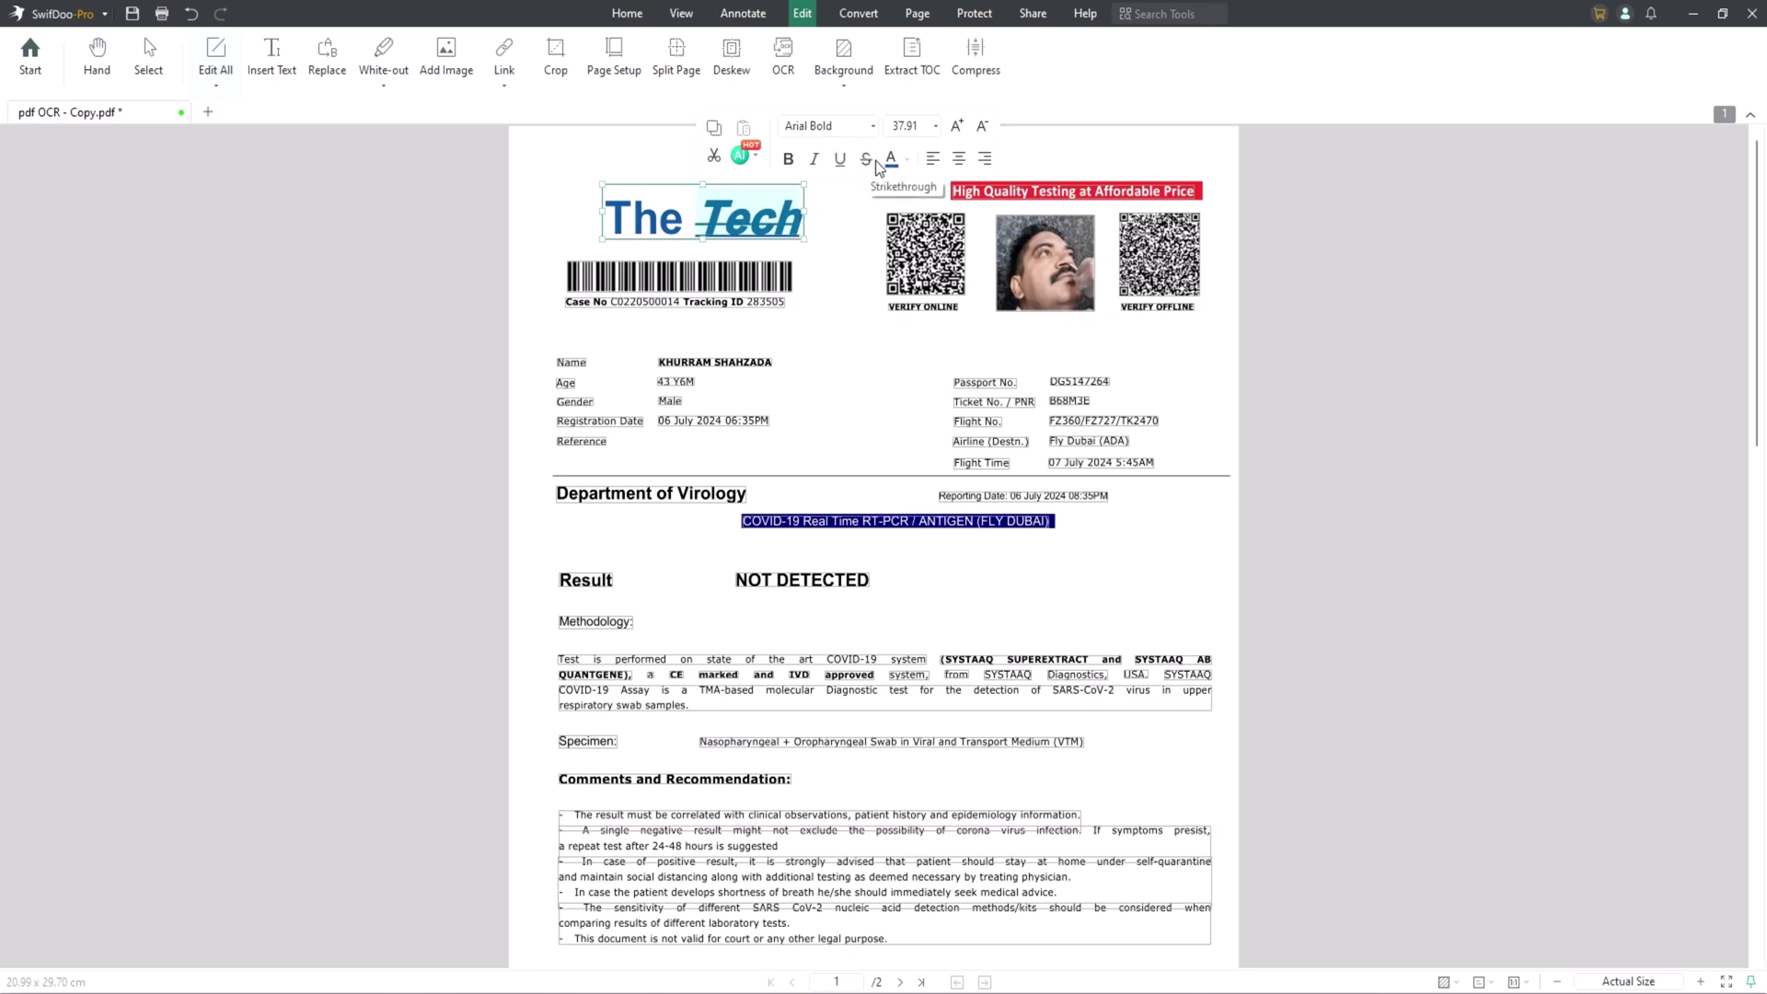
click(814, 161)
click(840, 160)
click(867, 161)
click(793, 162)
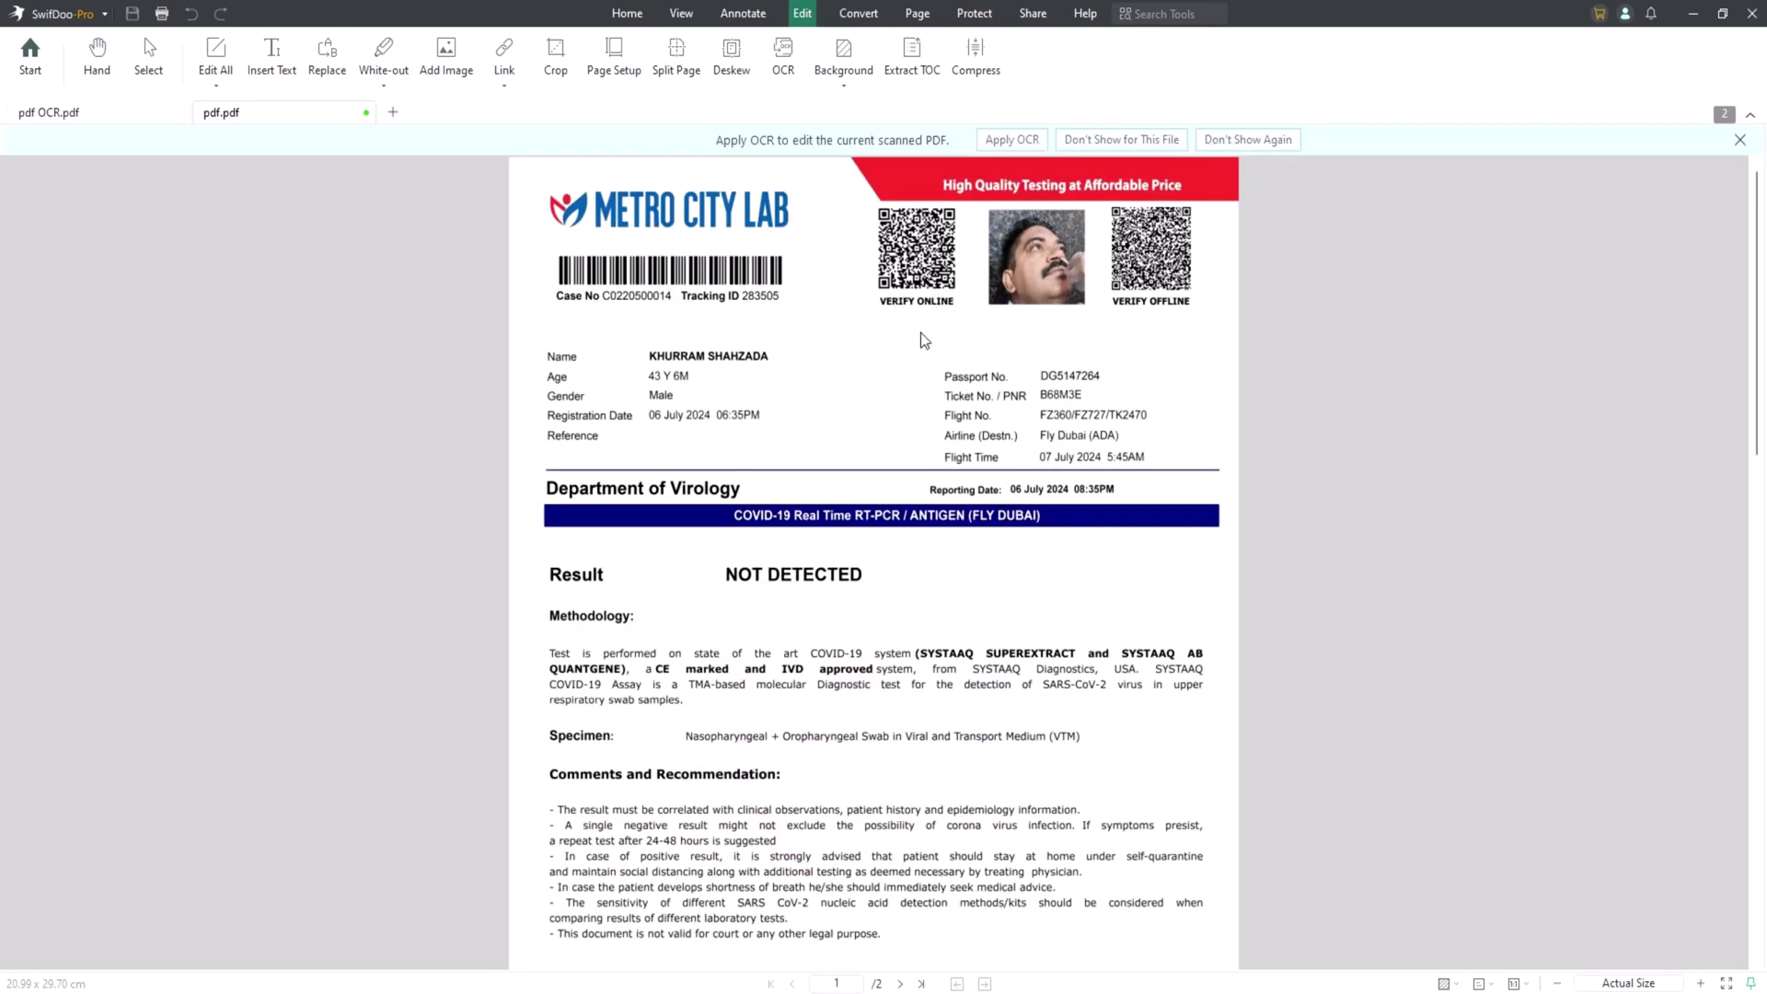
Run OCR on all pages of the scanned pdf.pdf report.
click(785, 57)
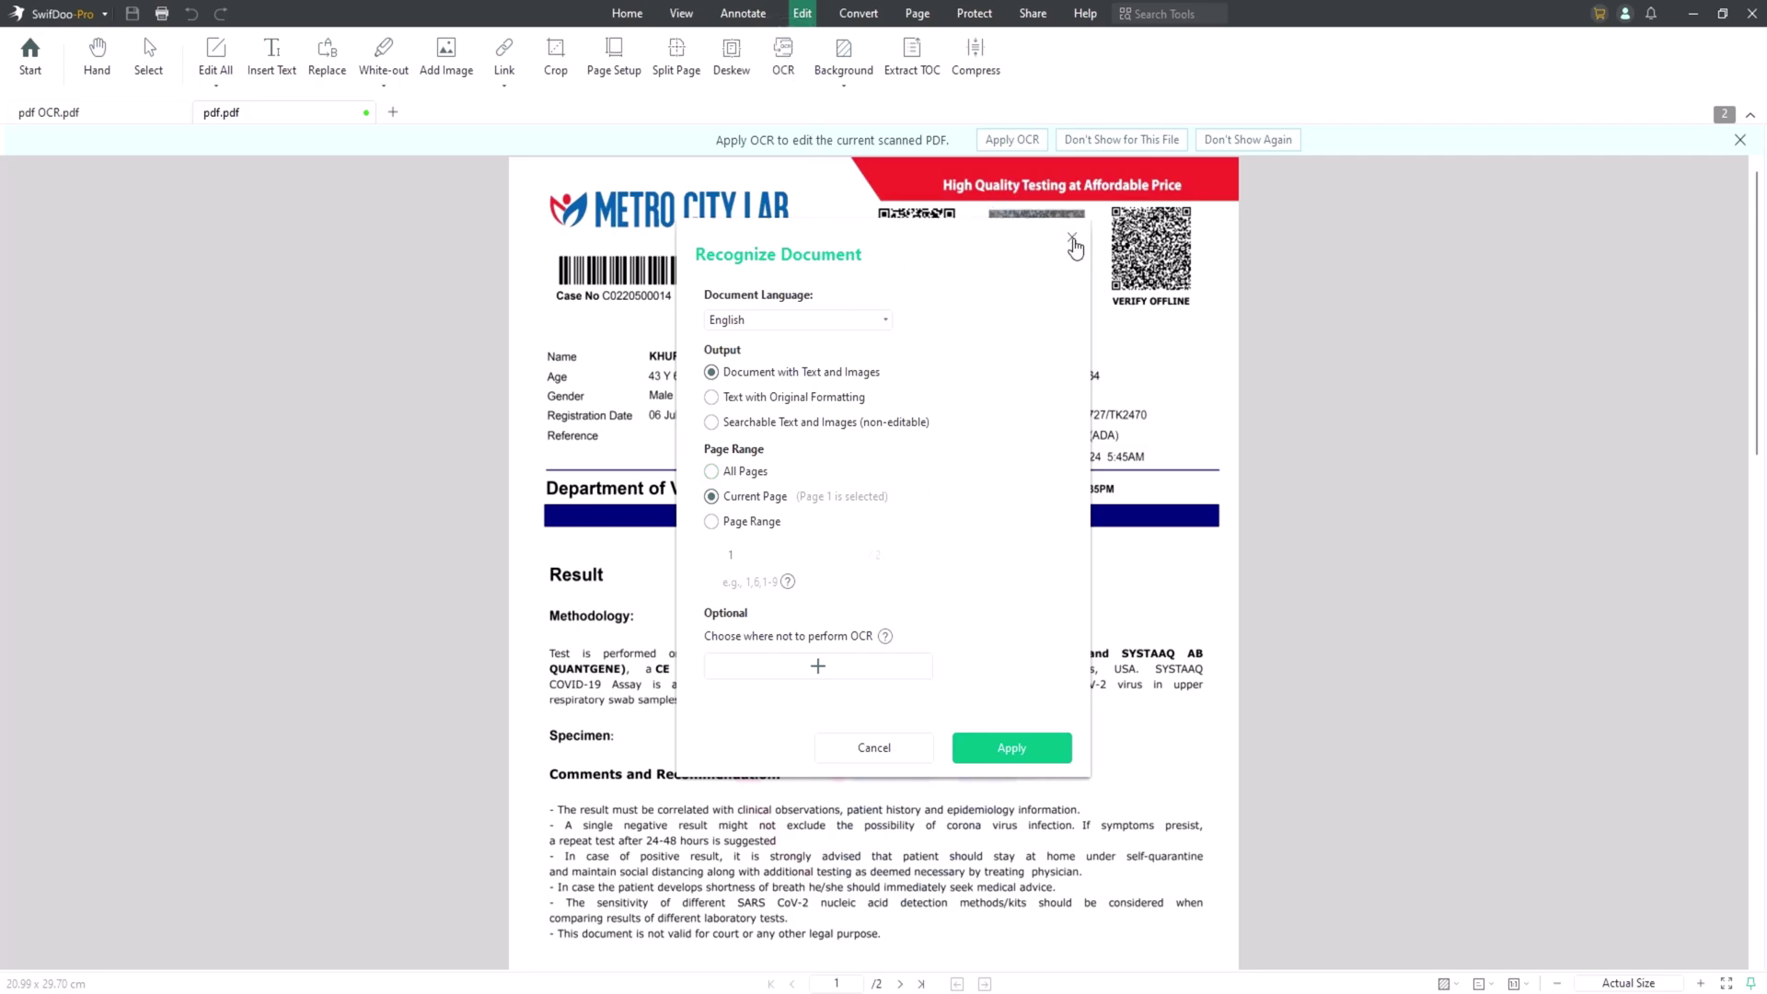
click(1072, 237)
click(1014, 140)
click(746, 474)
click(1010, 746)
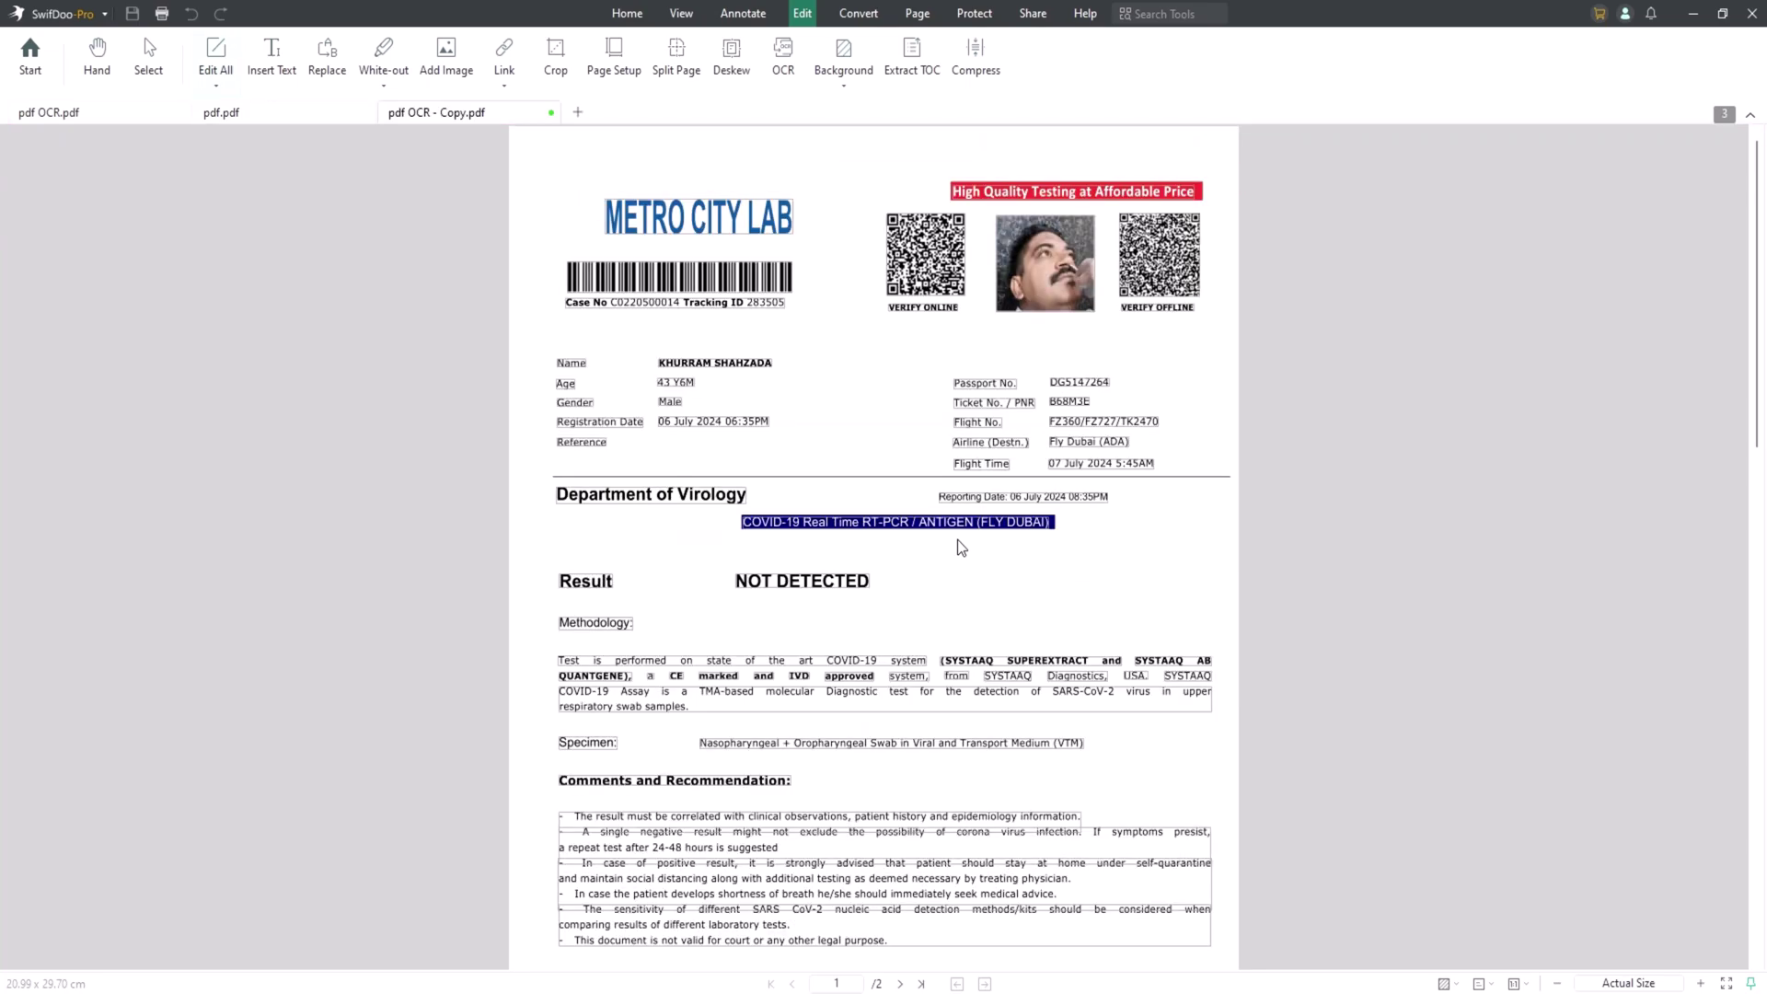
Show the Annotate tools and preview the Highlight, Text Markup, Shapes and Stamp options.
click(742, 13)
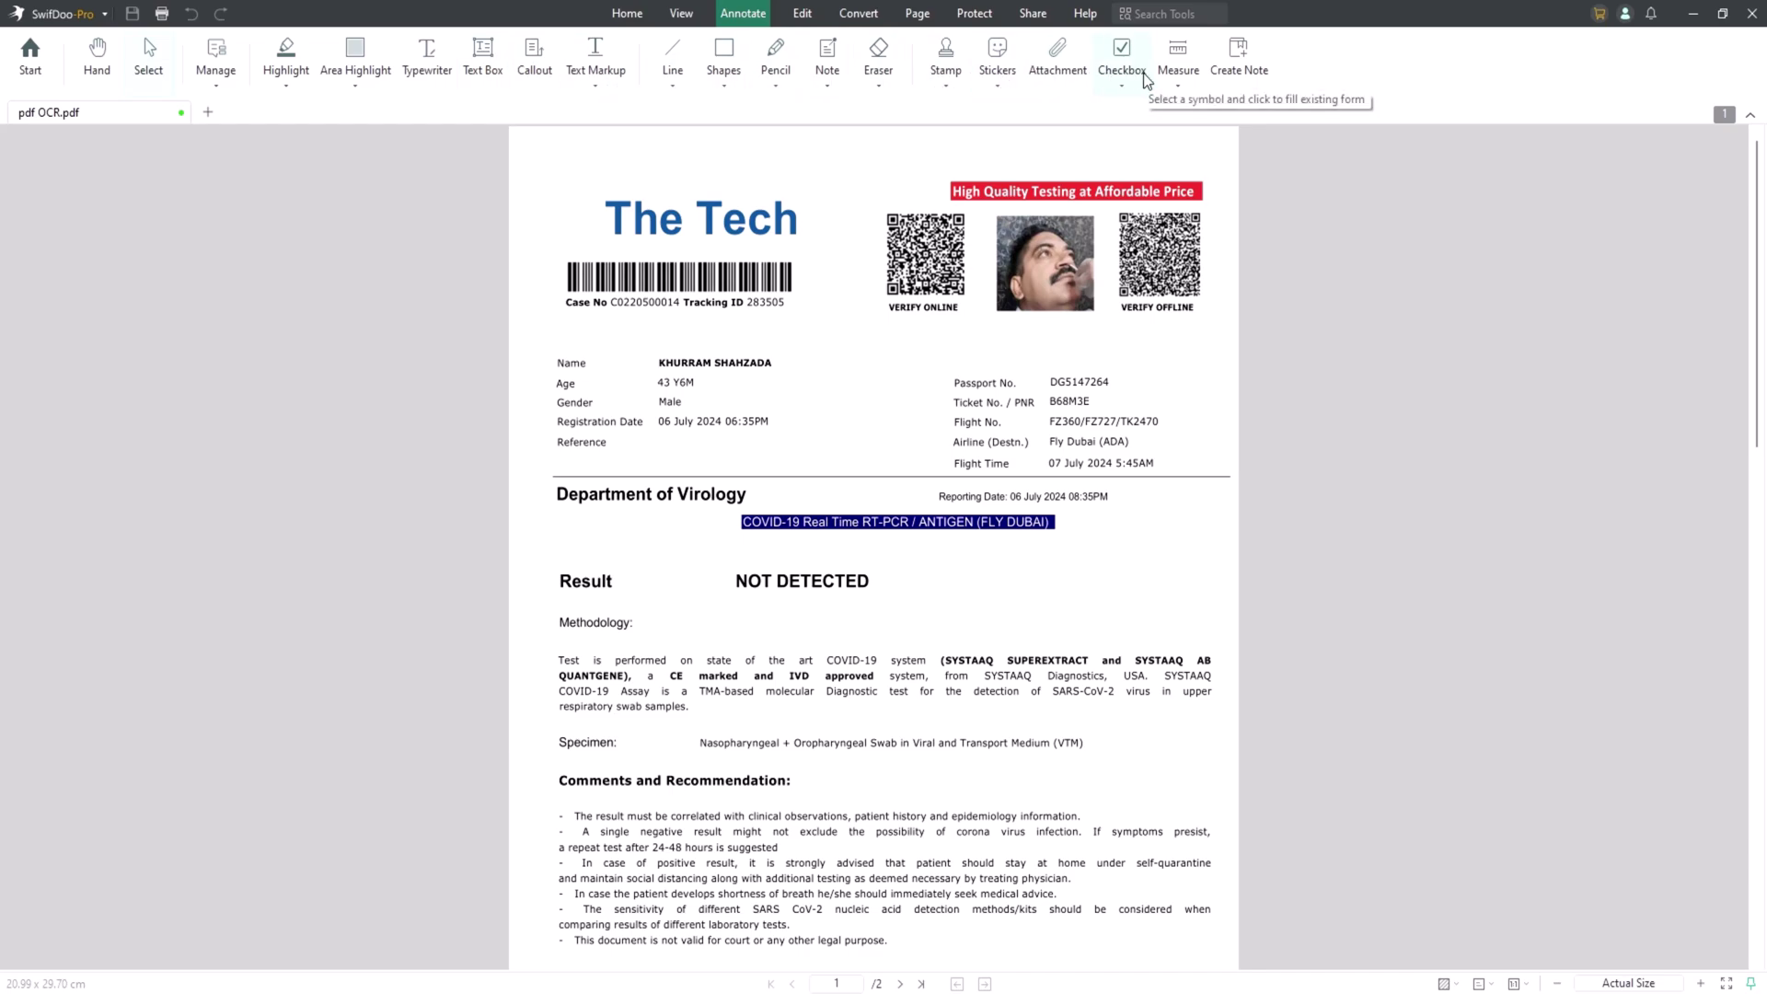
click(284, 88)
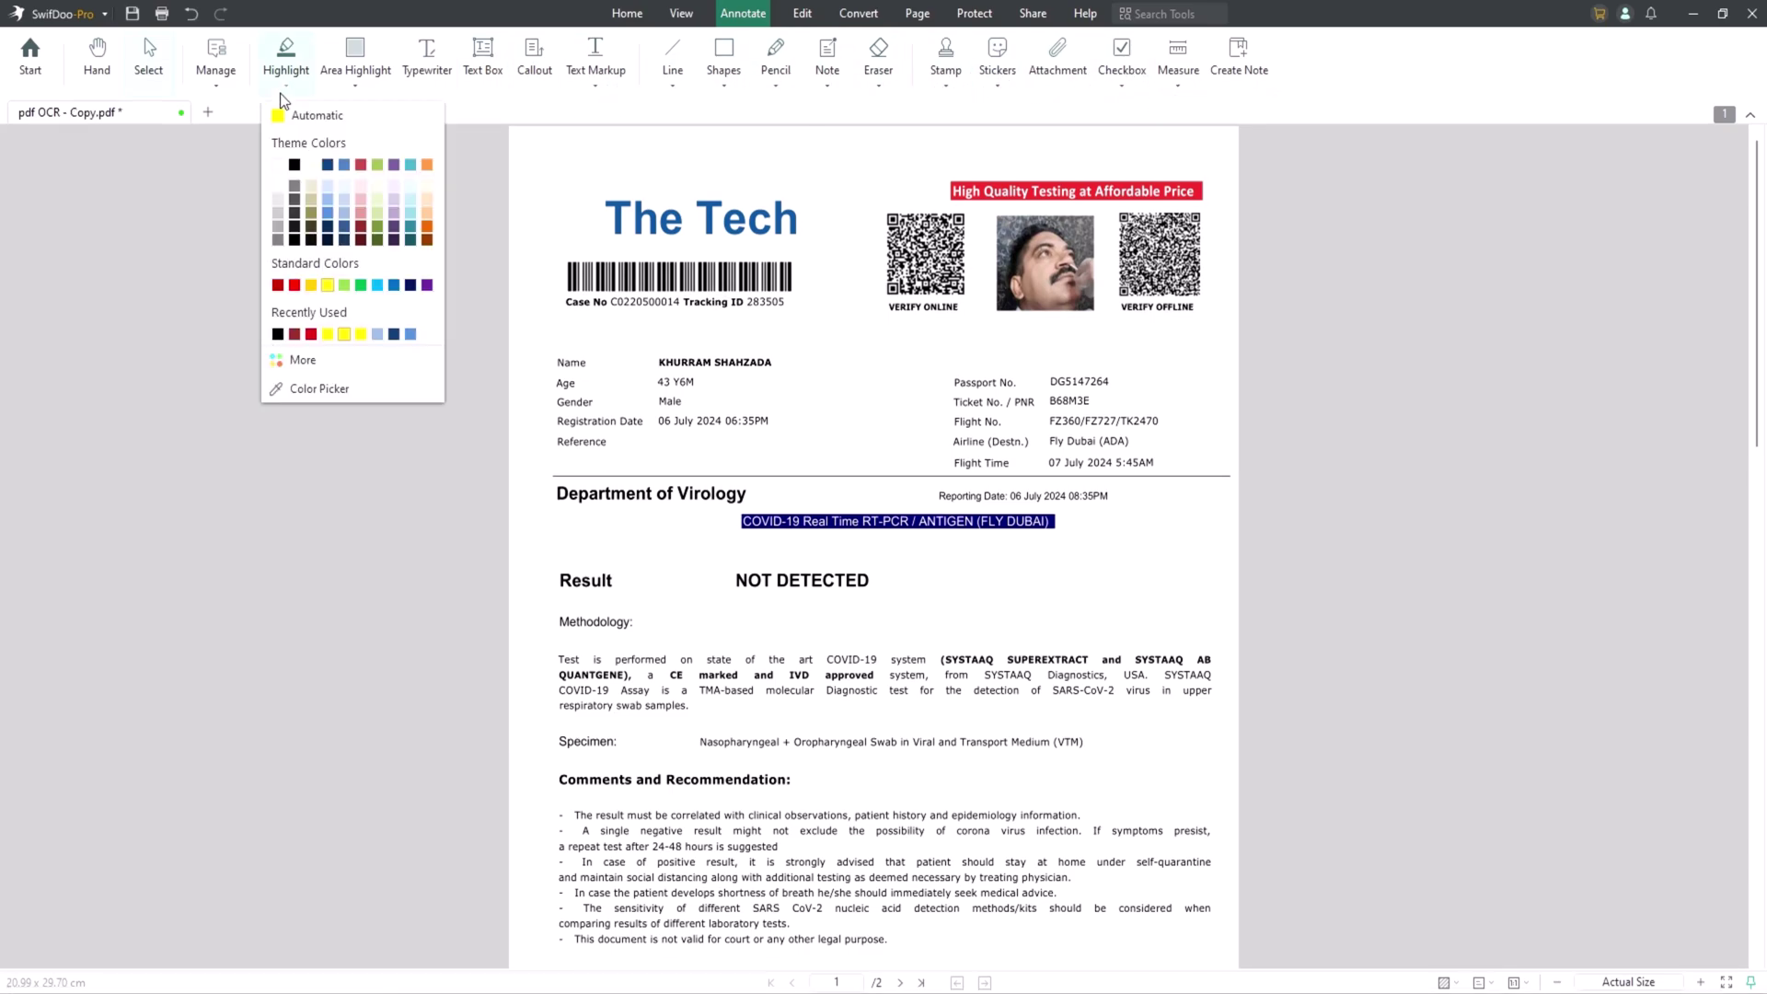
click(595, 85)
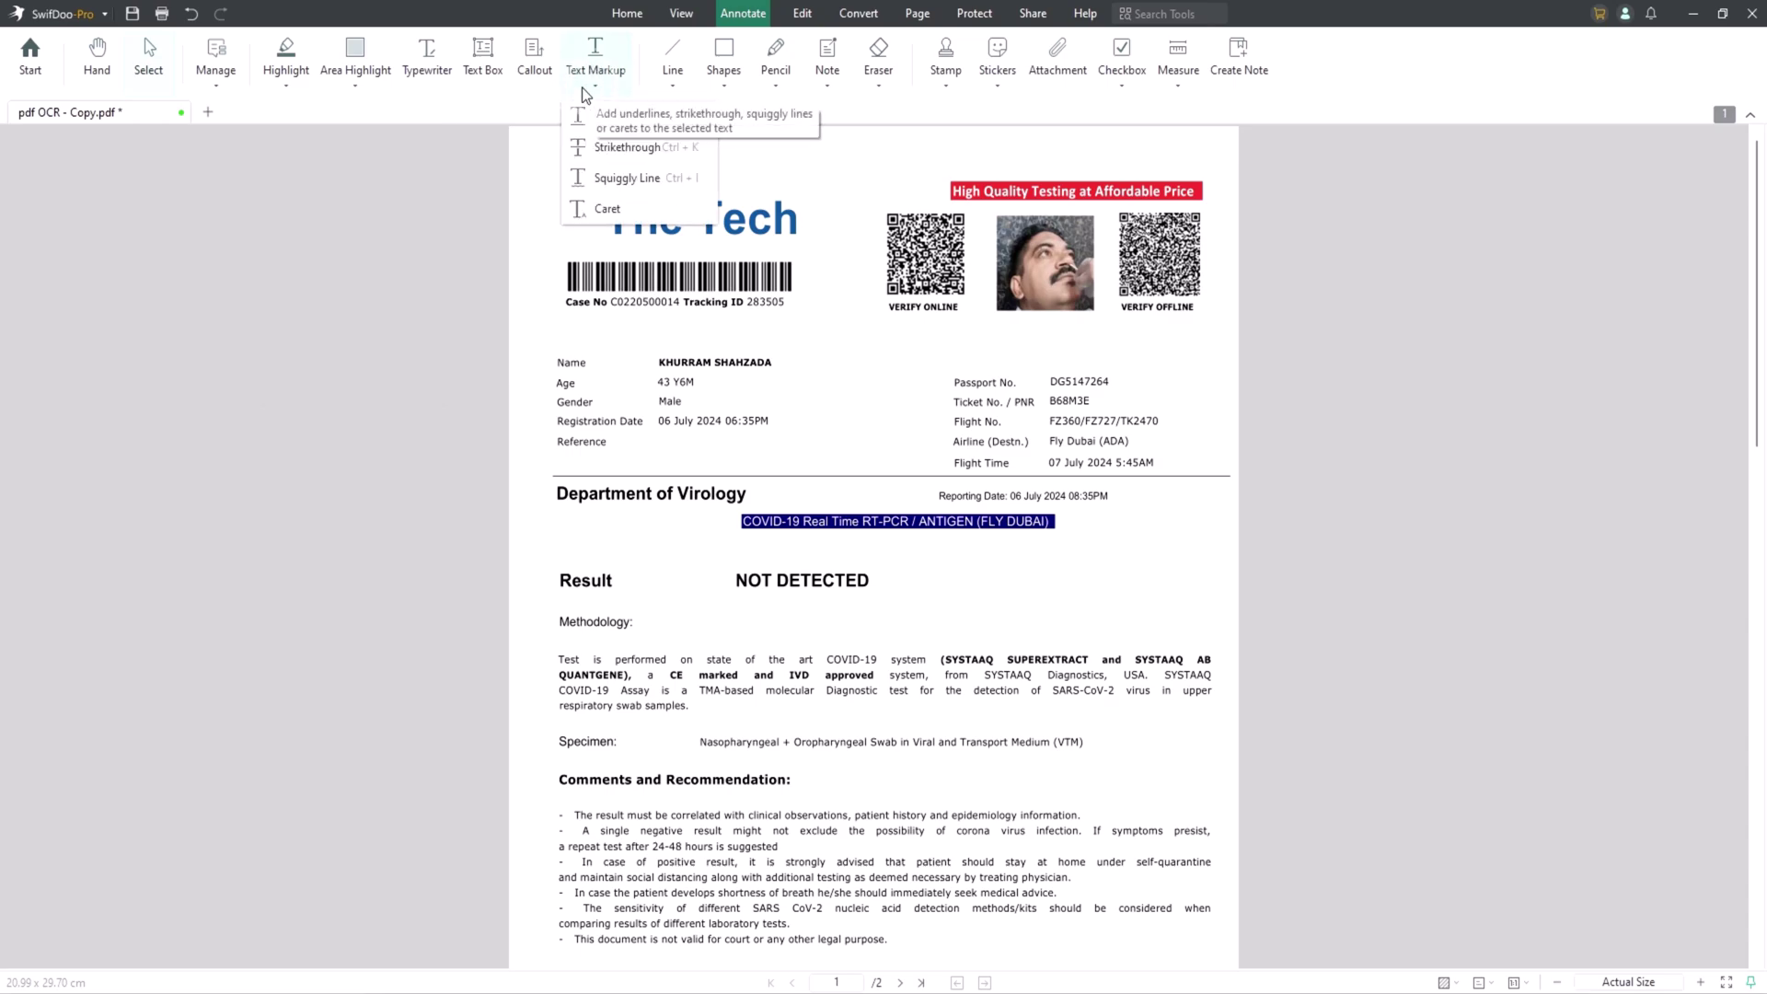
click(724, 85)
click(946, 87)
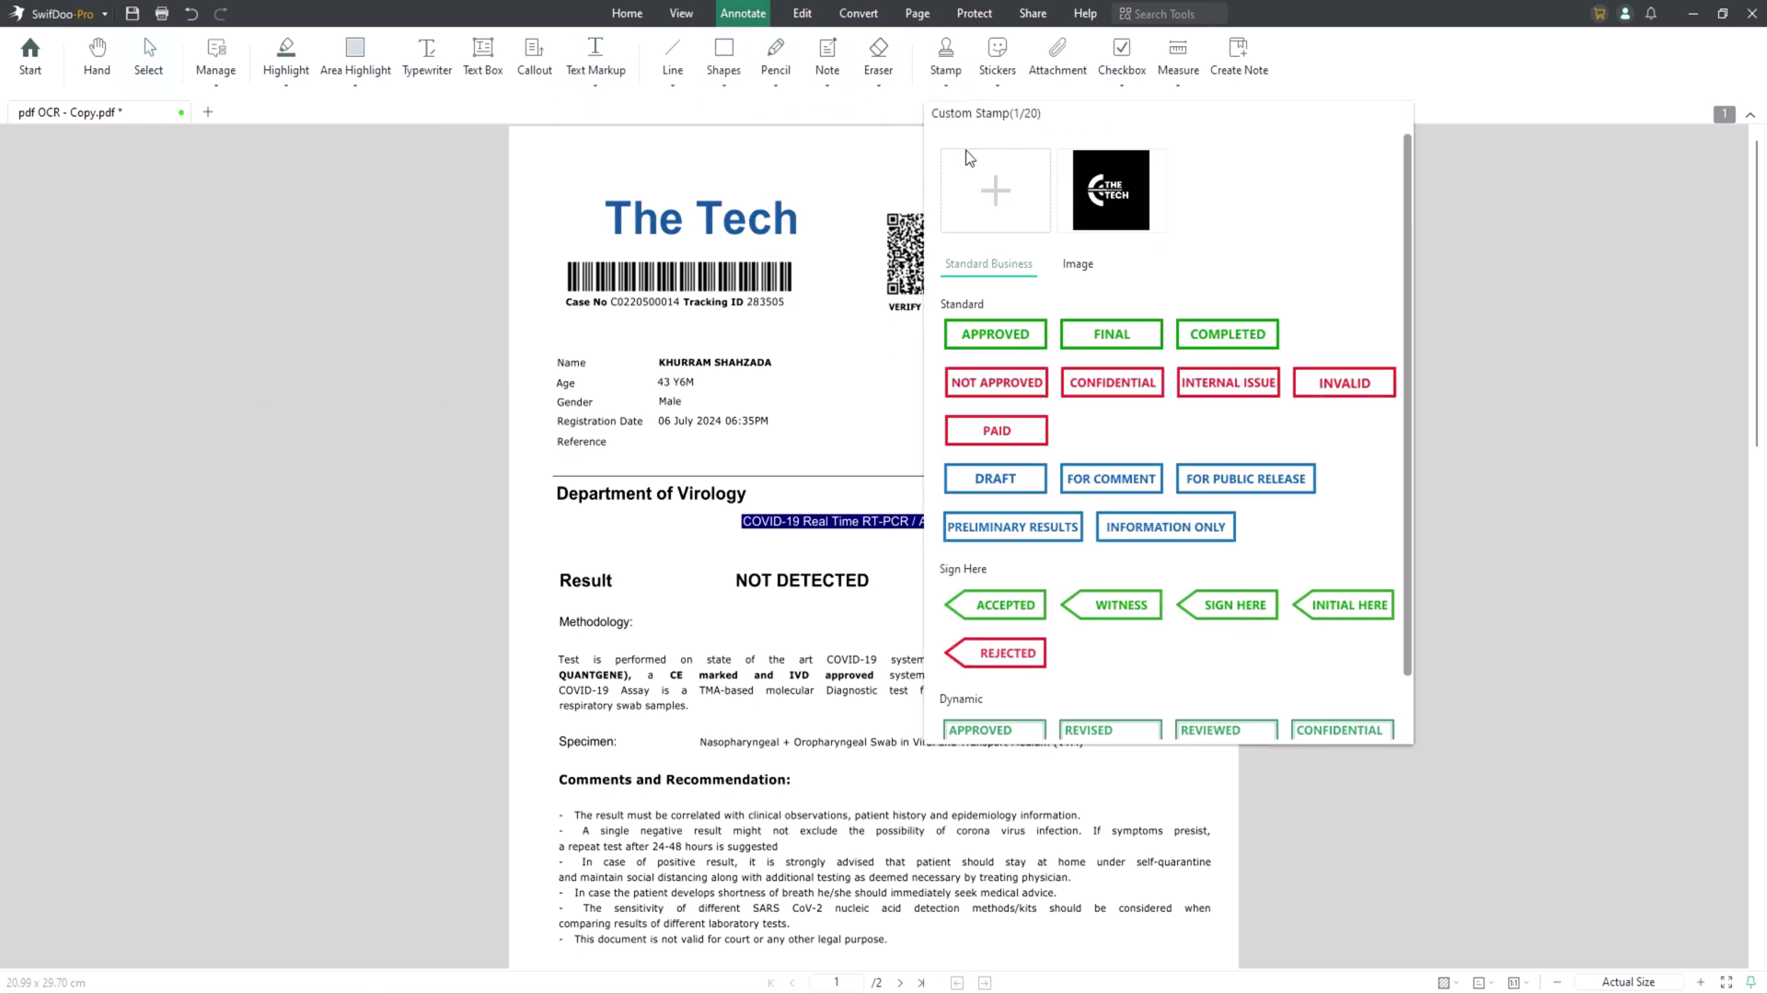
click(841, 121)
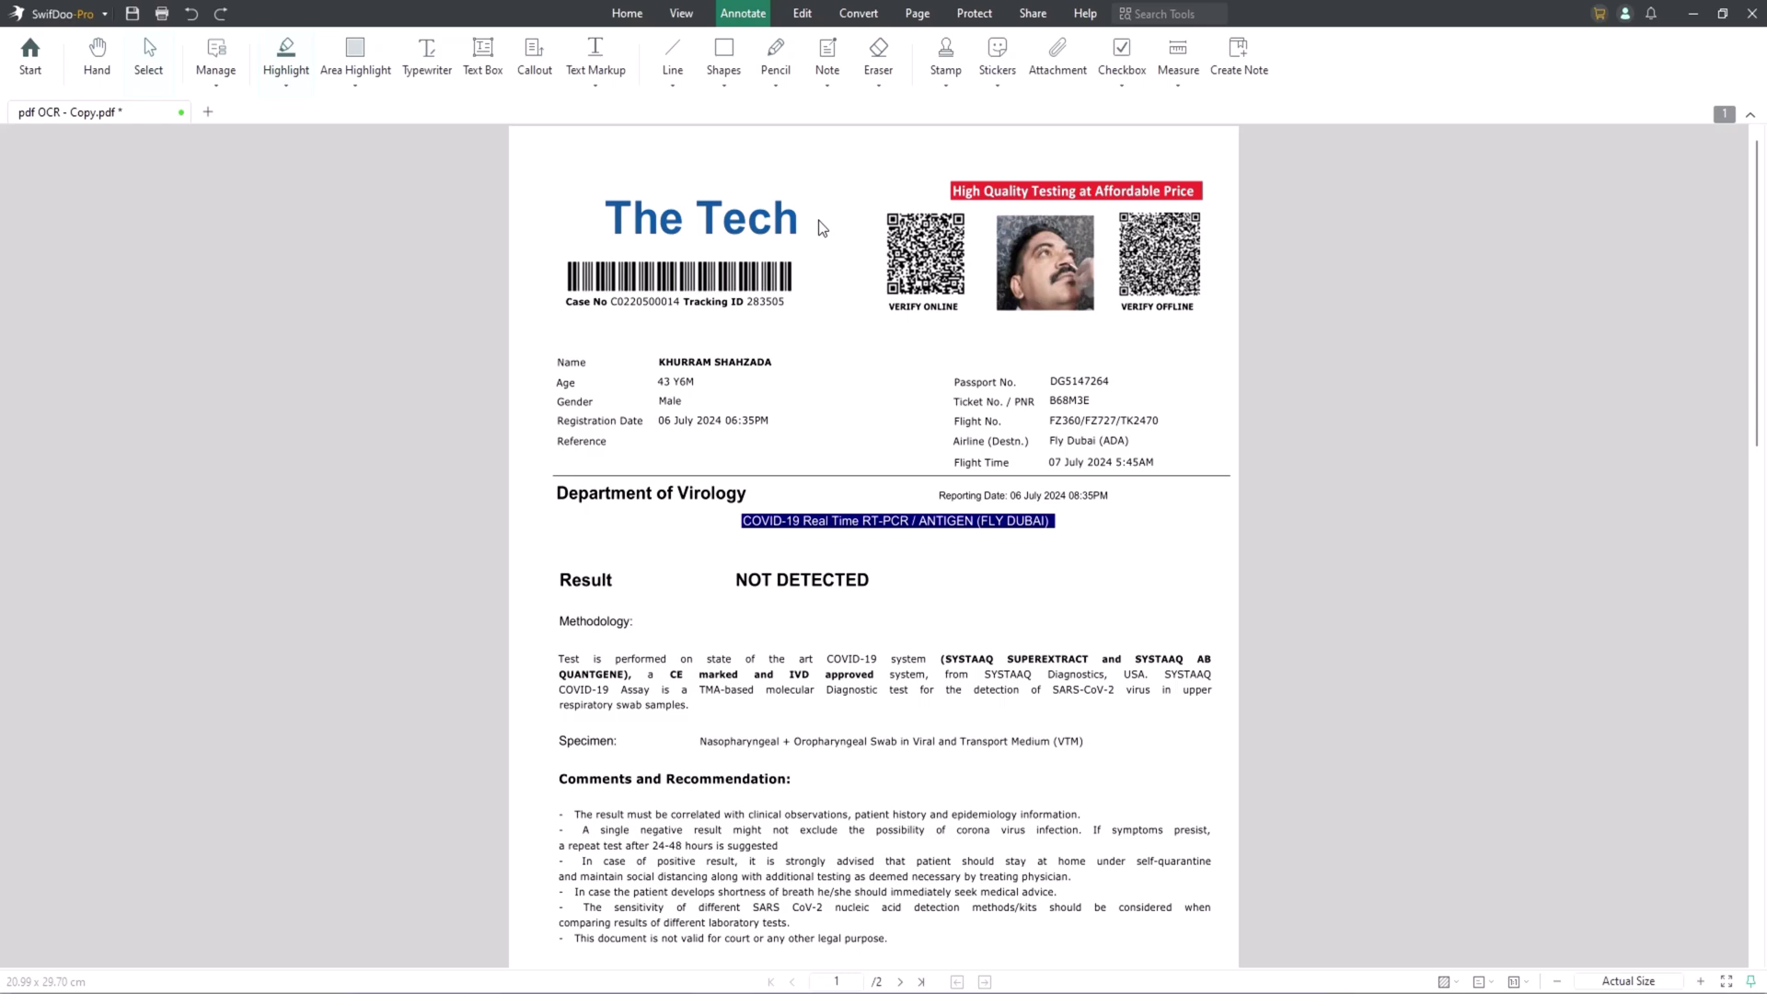
Highlight The Tech in yellow and the Methodology text in blue.
click(291, 86)
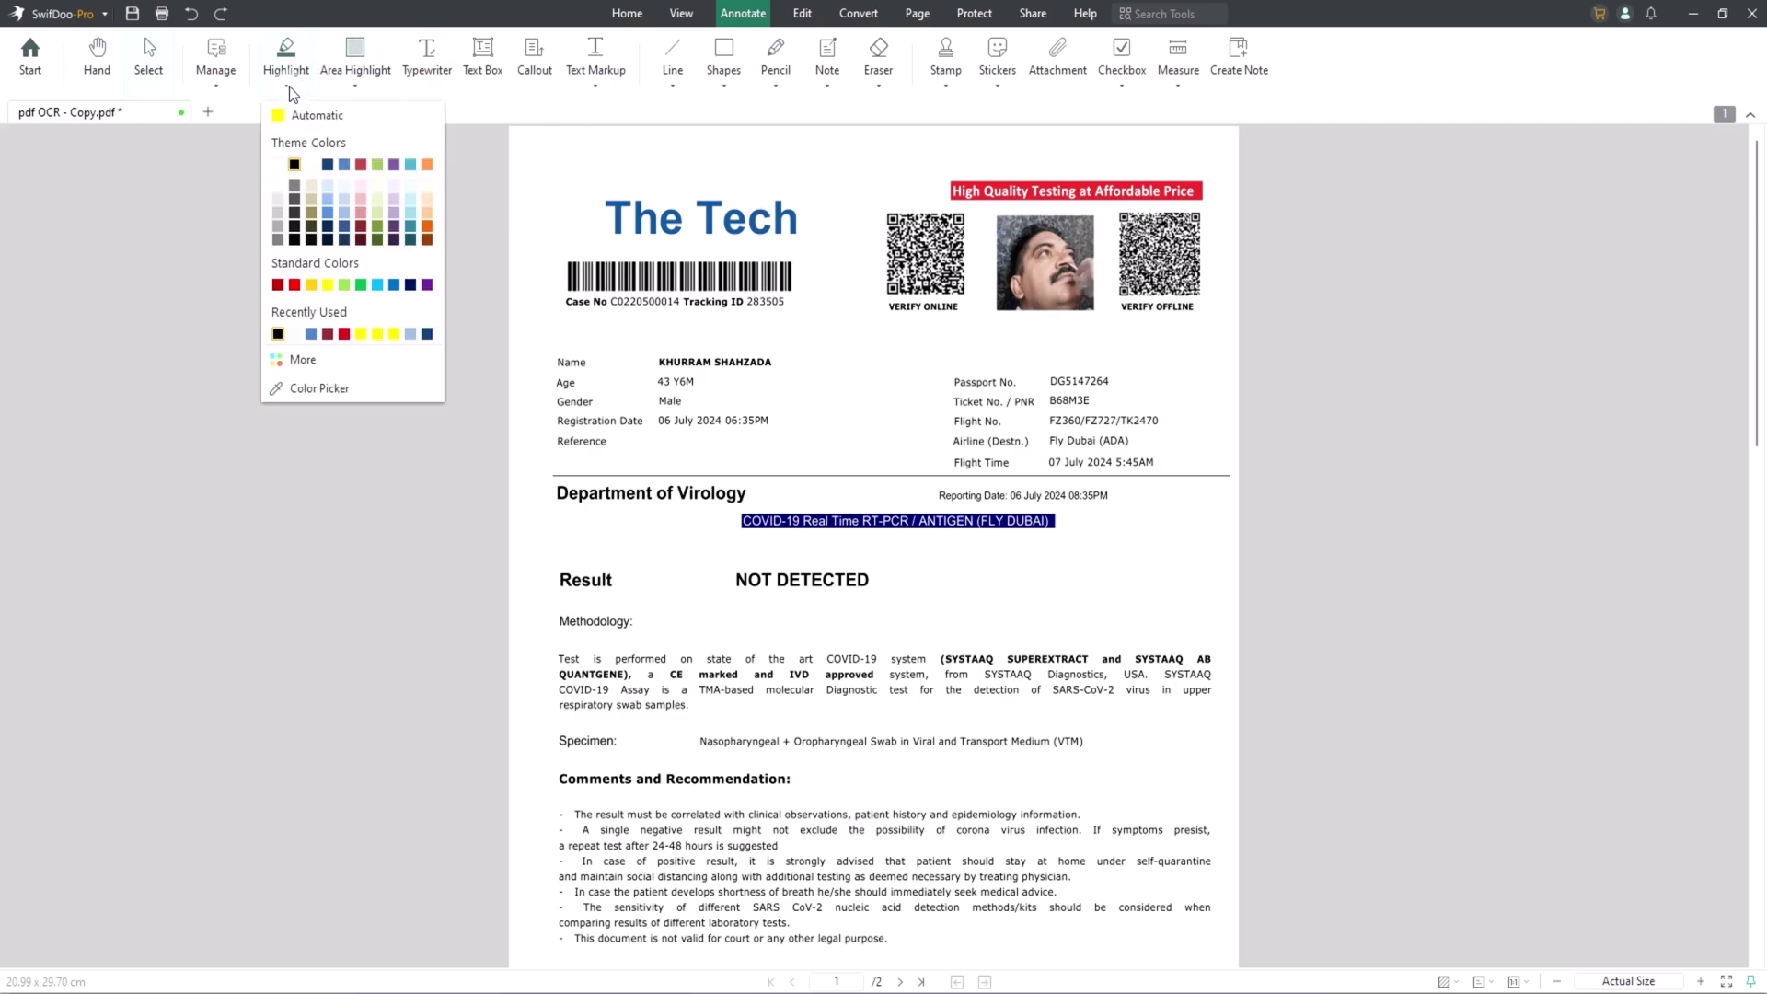
click(322, 286)
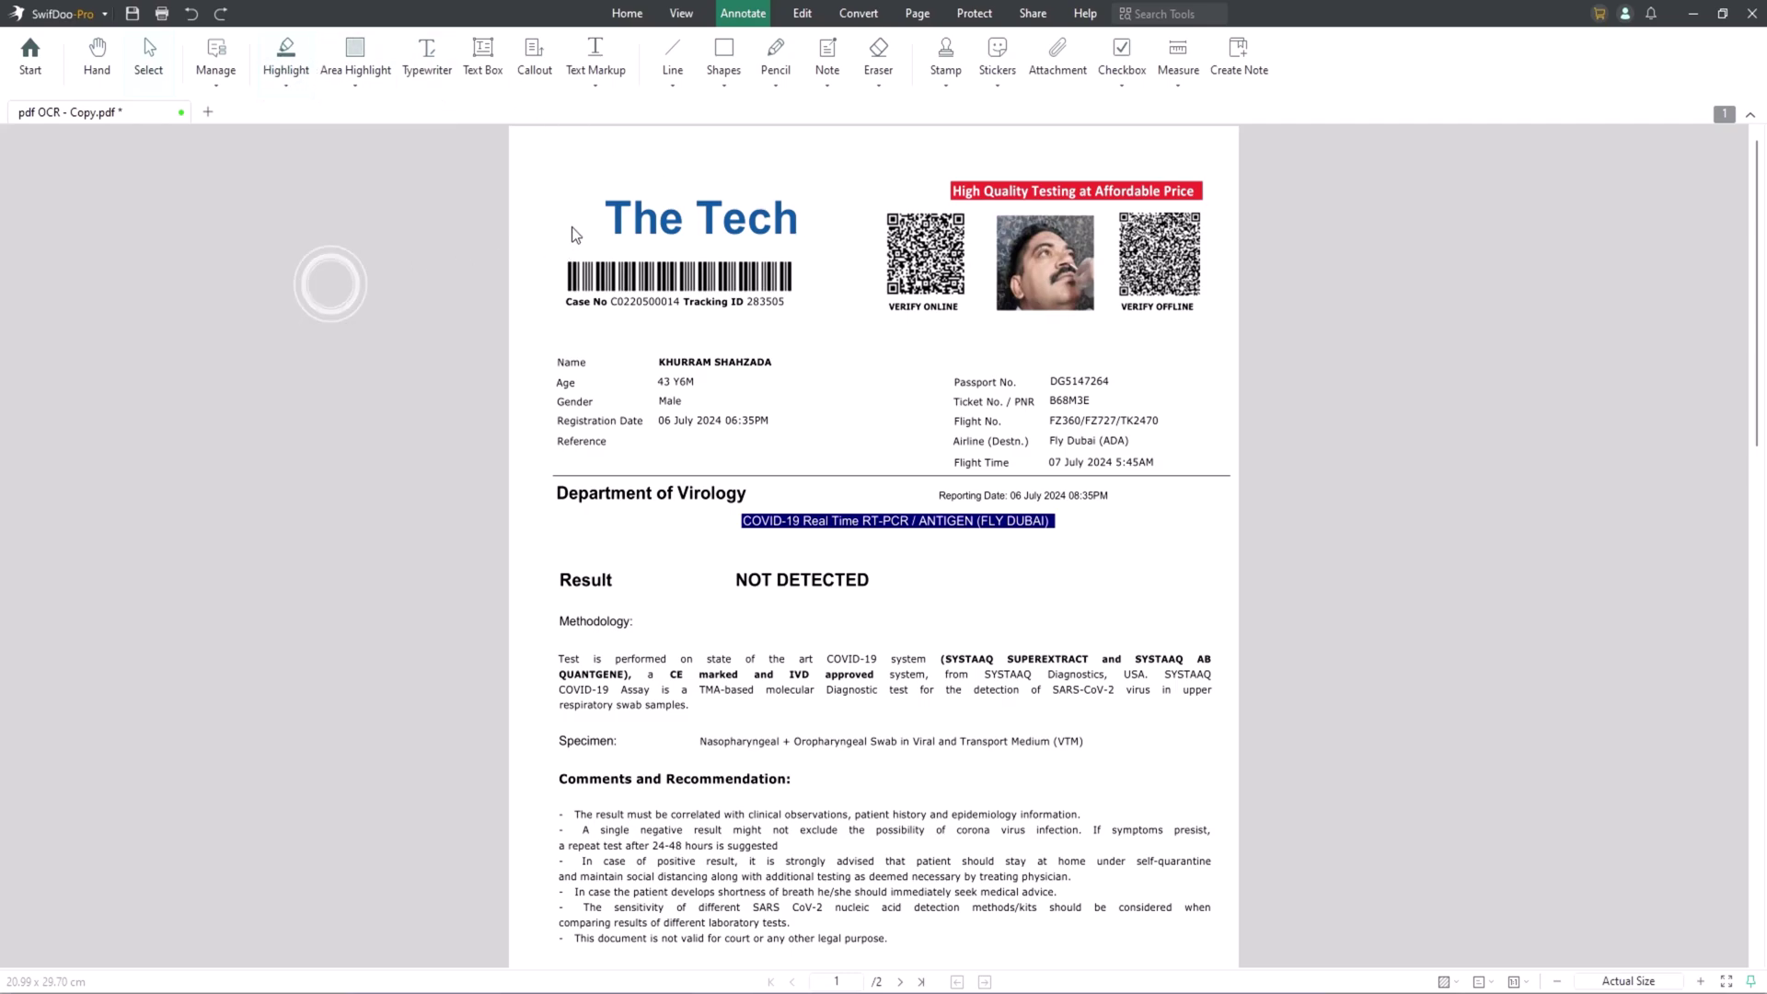
drag(605, 219, 799, 221)
scroll(809, 225, down, 1)
drag(702, 614, 1208, 653)
Strike through the first four comment lines and underline the remaining lines in red.
click(595, 56)
drag(587, 768, 978, 845)
scroll(921, 829, down, 3)
scroll(750, 769, up, 1)
drag(664, 780, 925, 815)
drag(584, 352, 777, 352)
scroll(776, 351, up, 3)
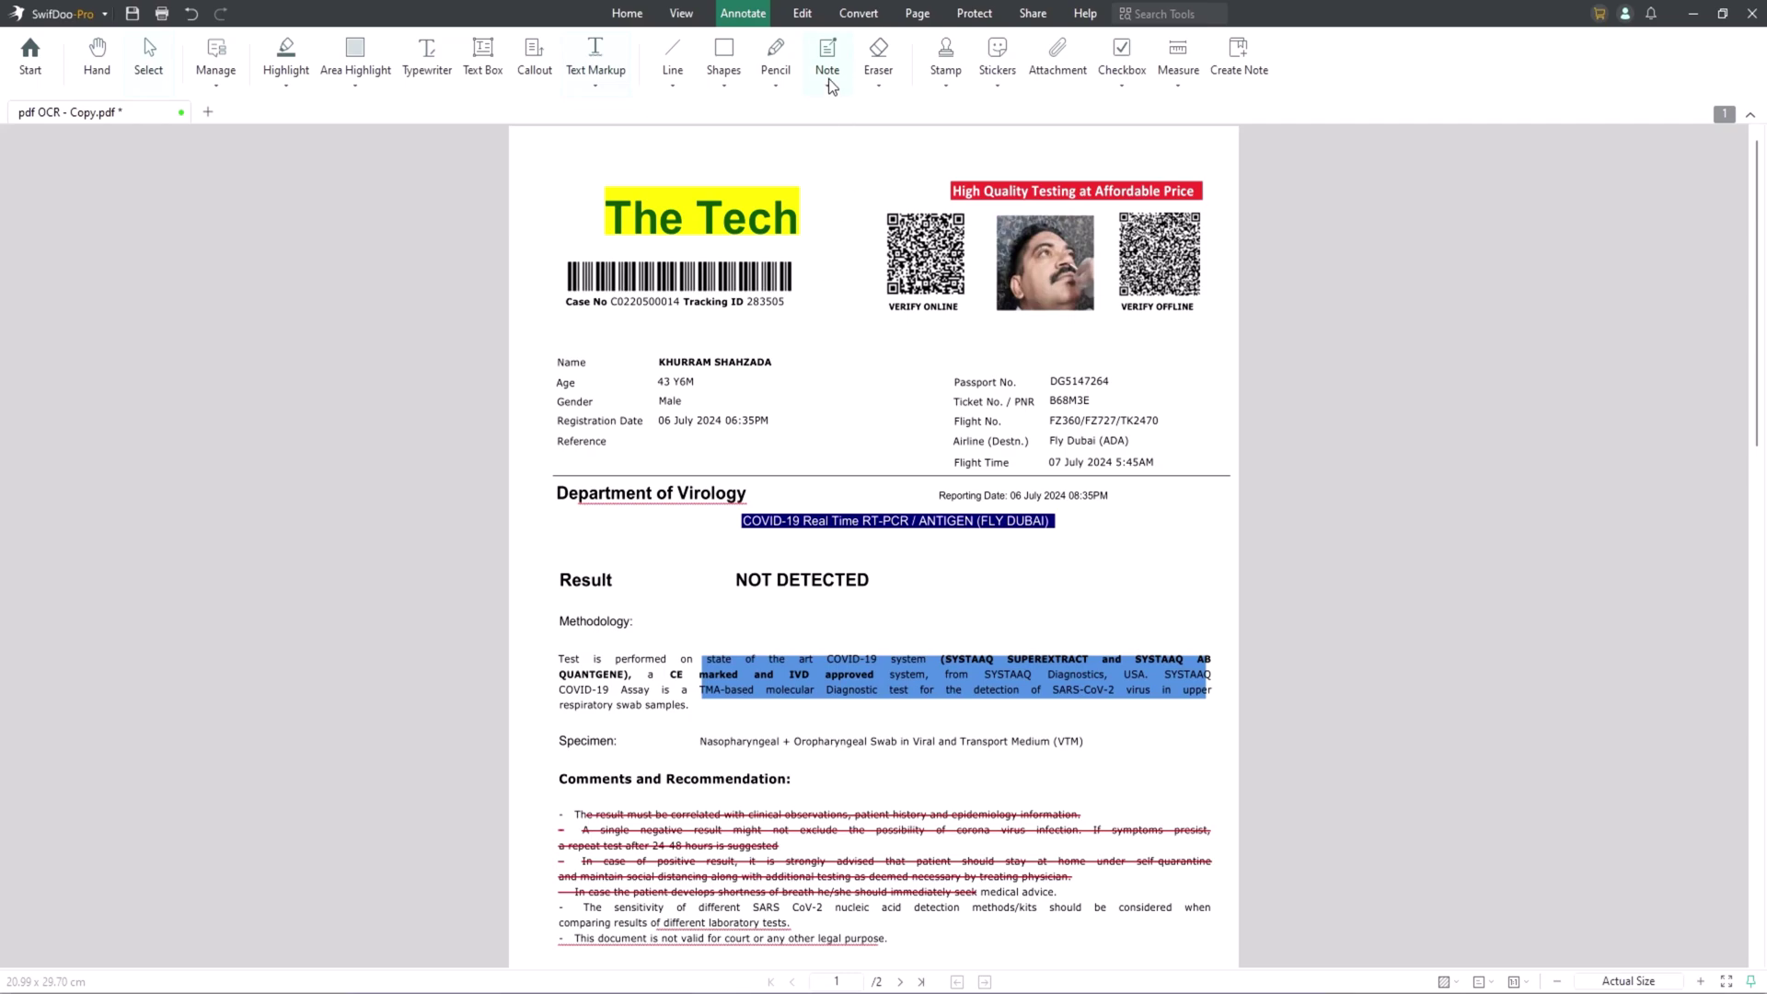
Place a sticky note beside The Tech reading 'The tech' and make its icon blue.
click(829, 89)
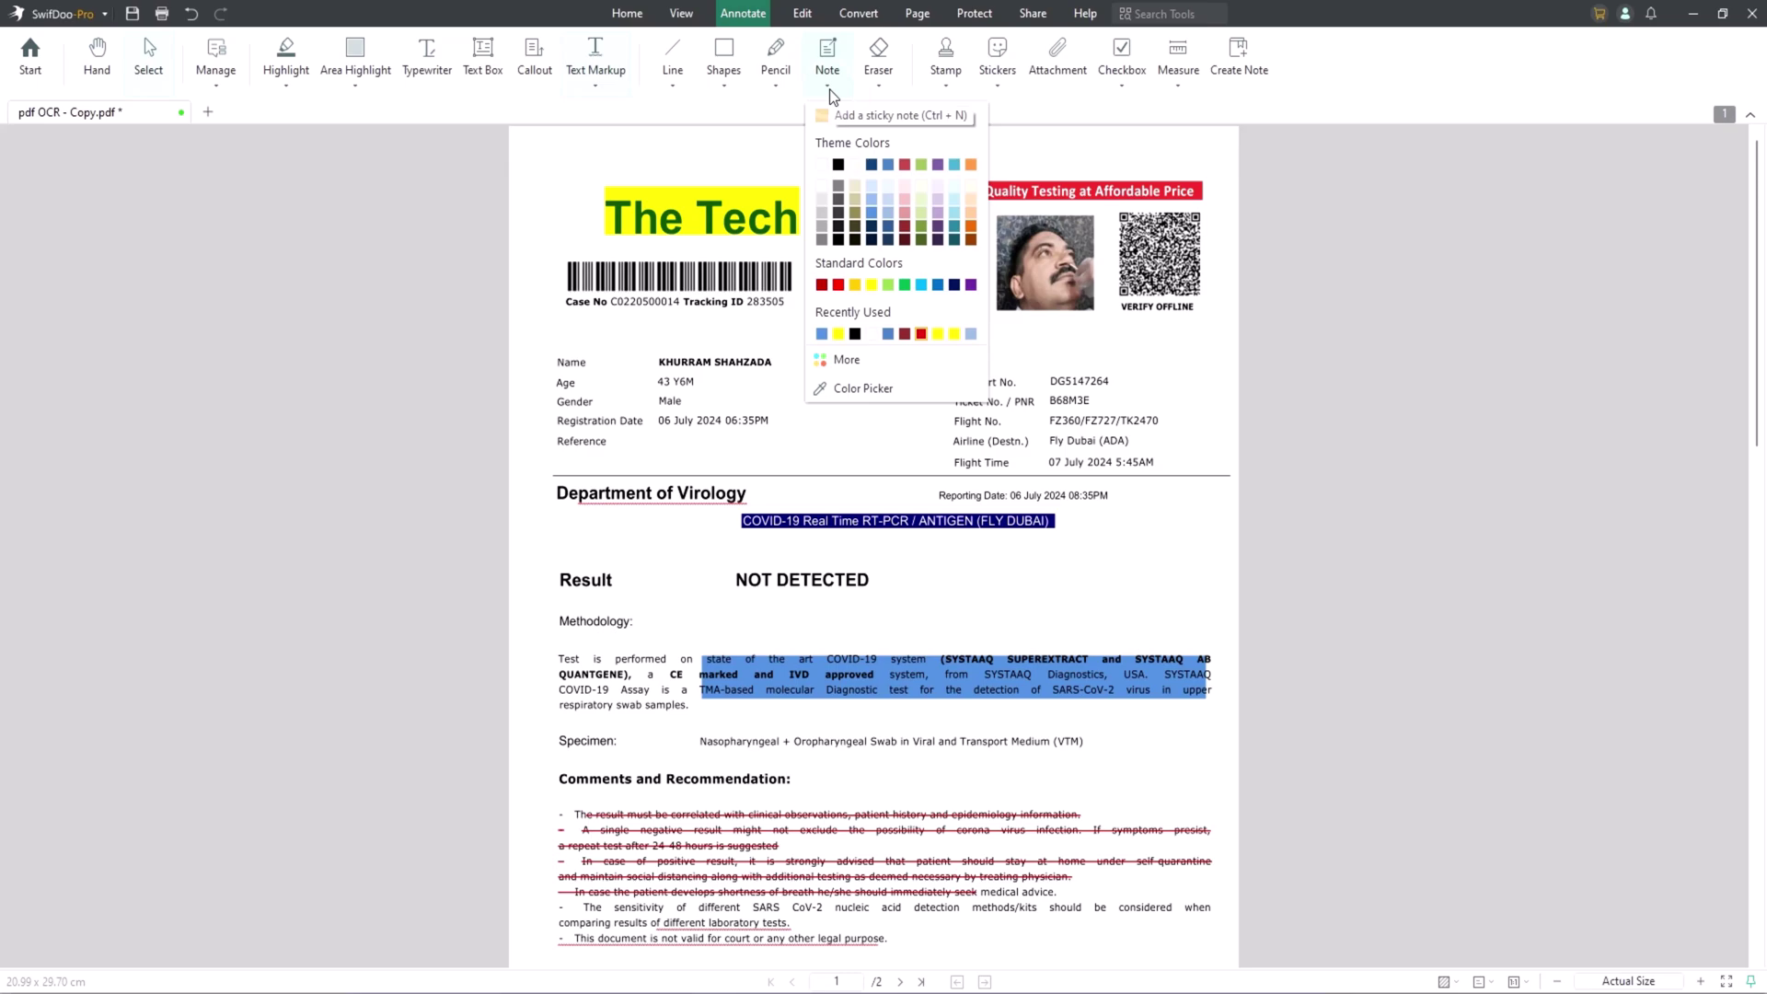
click(802, 214)
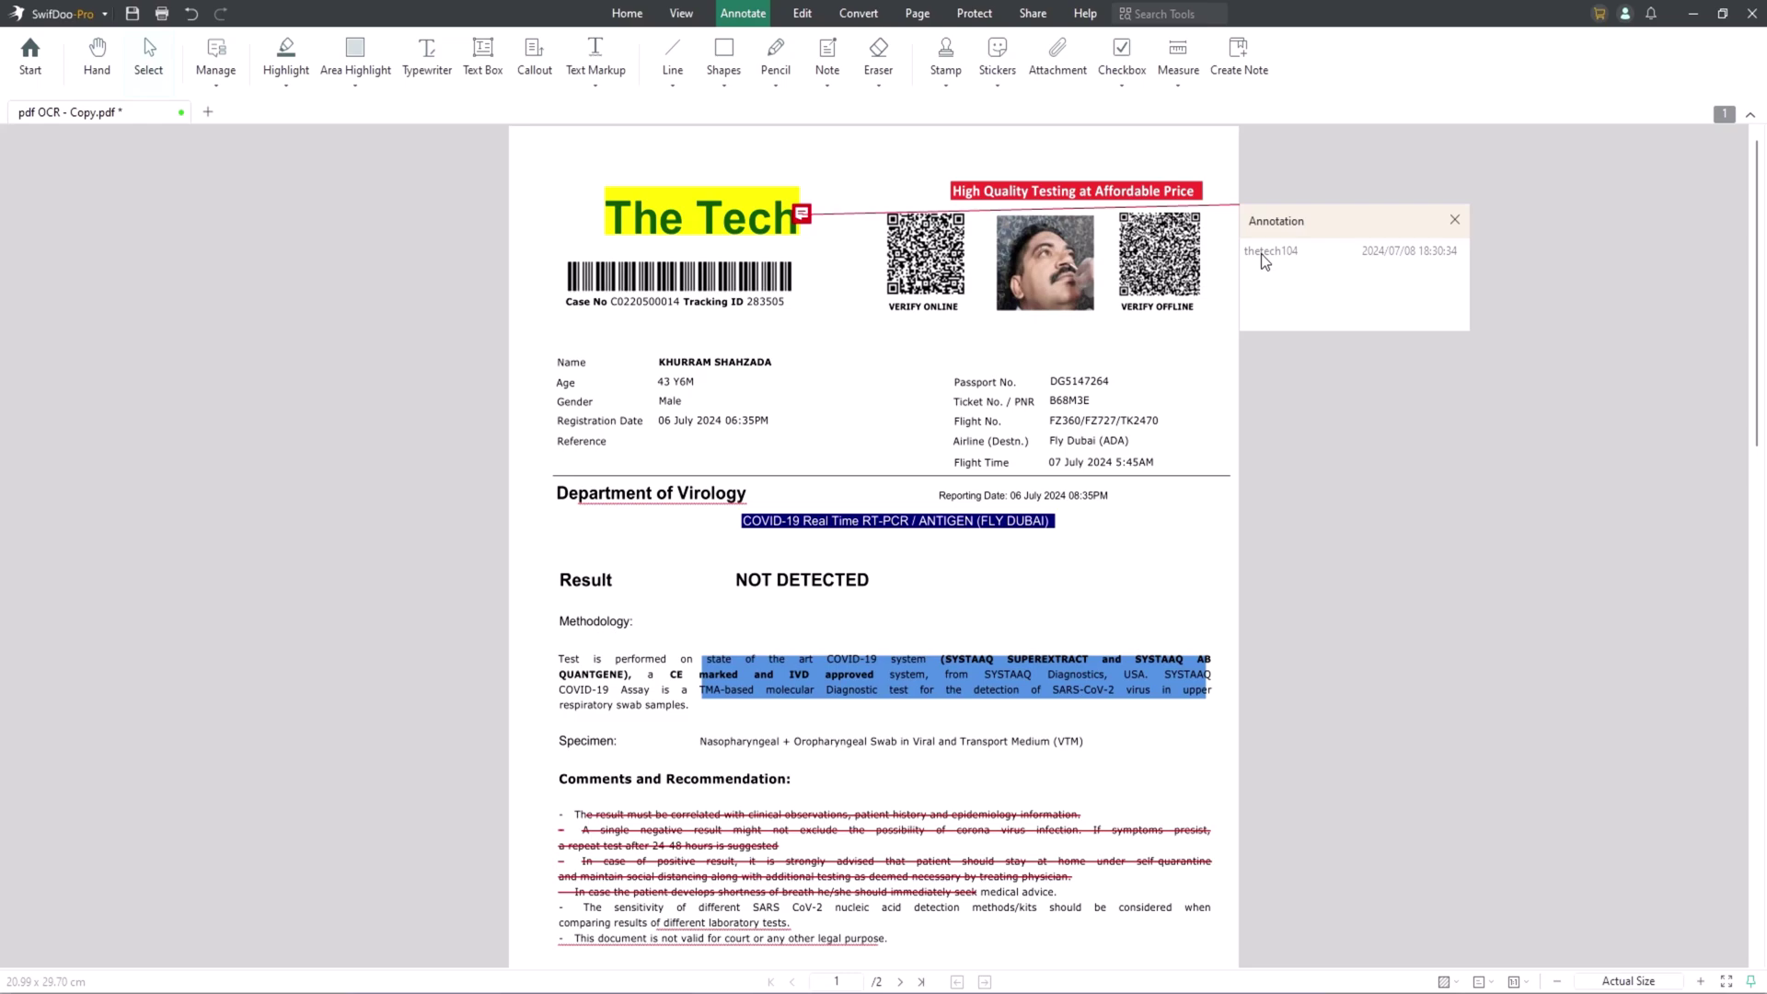
click(827, 85)
click(831, 64)
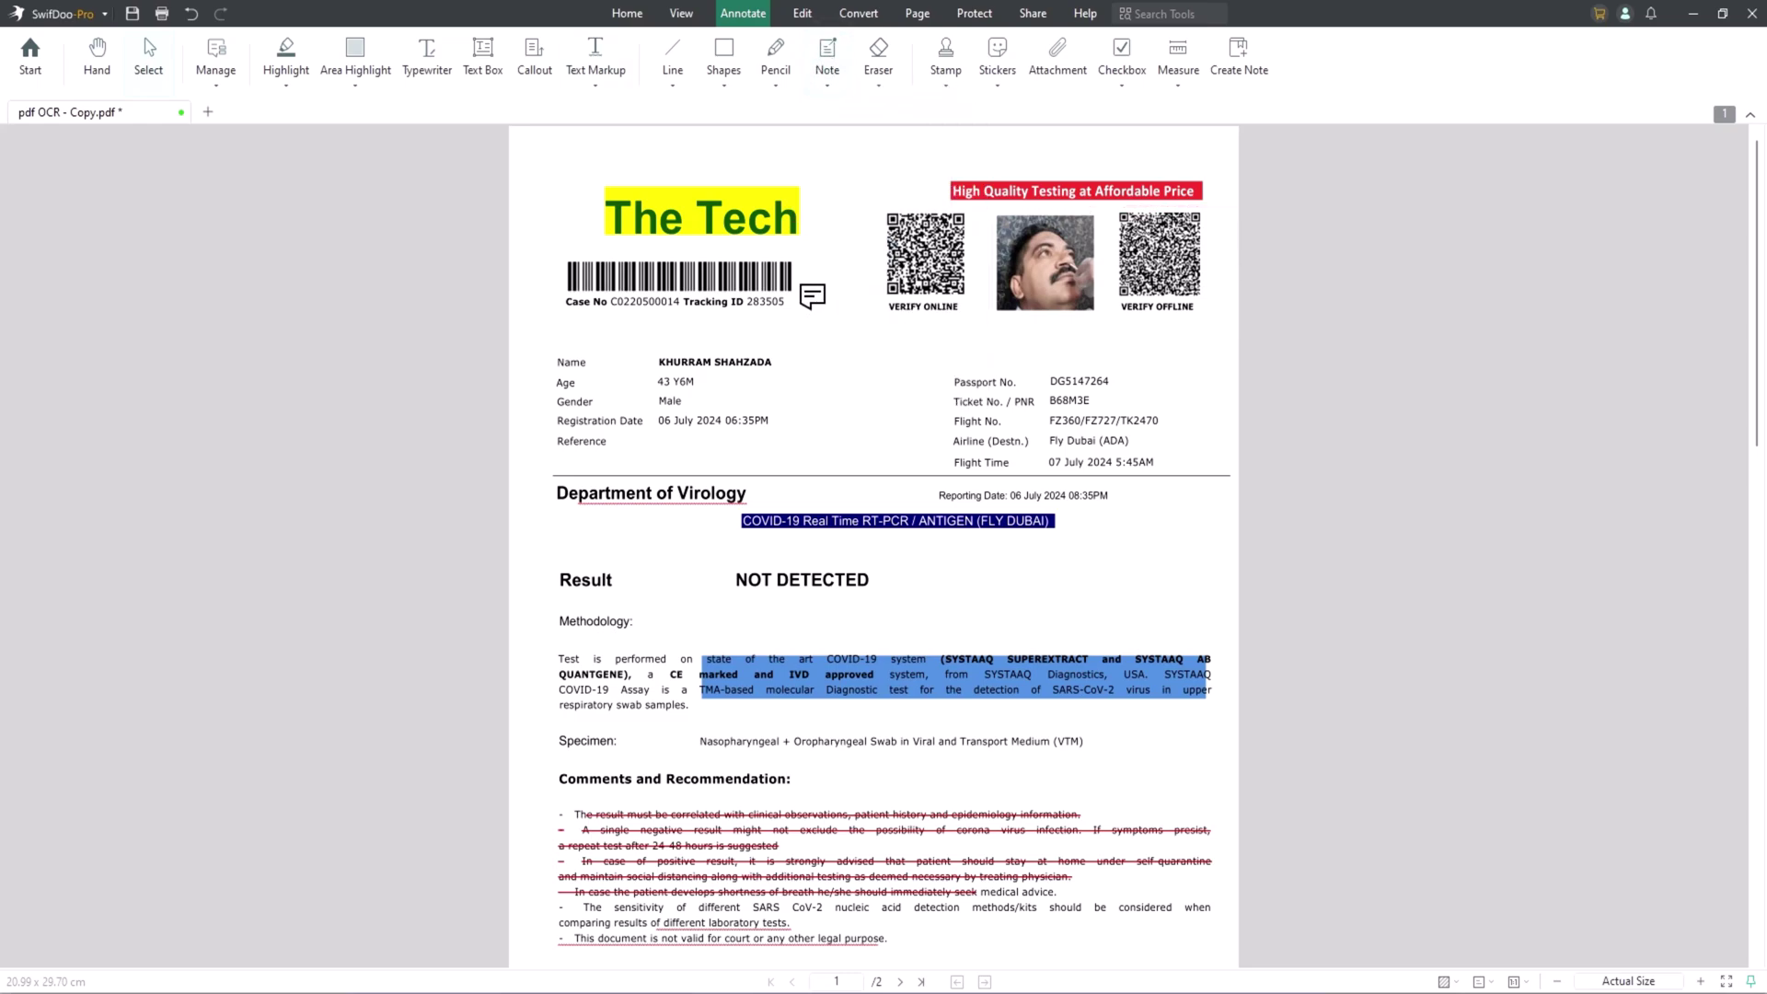
click(797, 212)
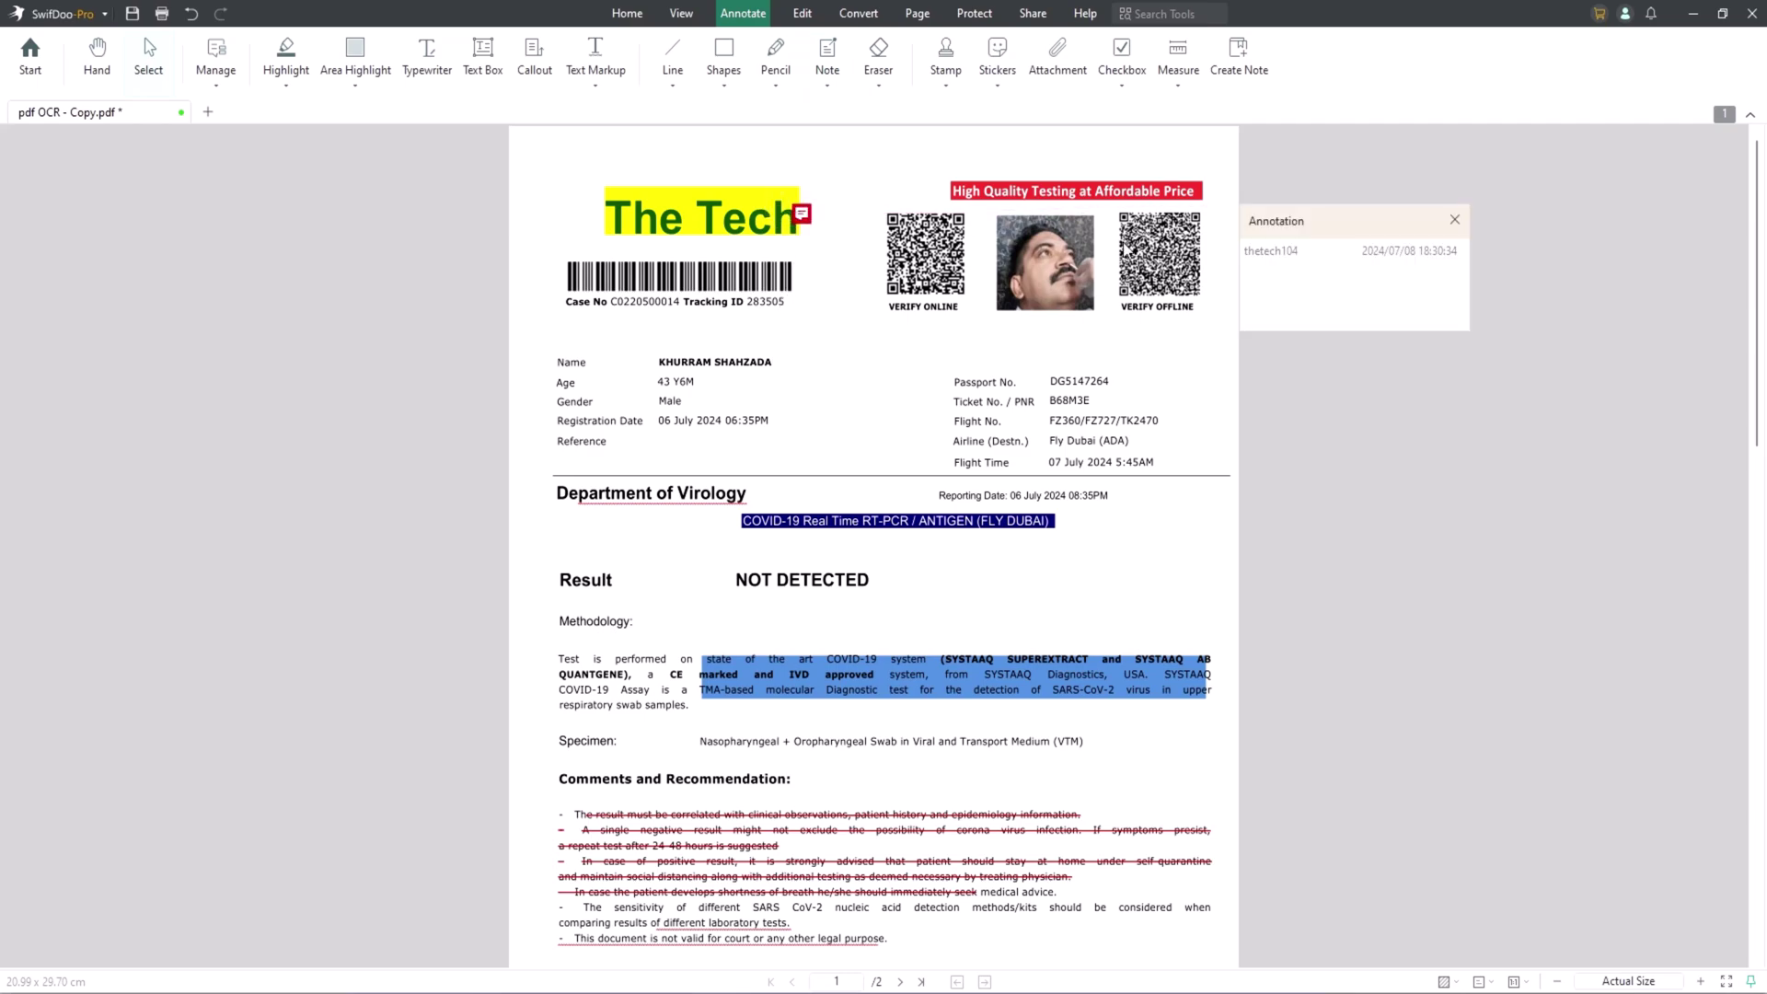
click(1291, 279)
click(1337, 217)
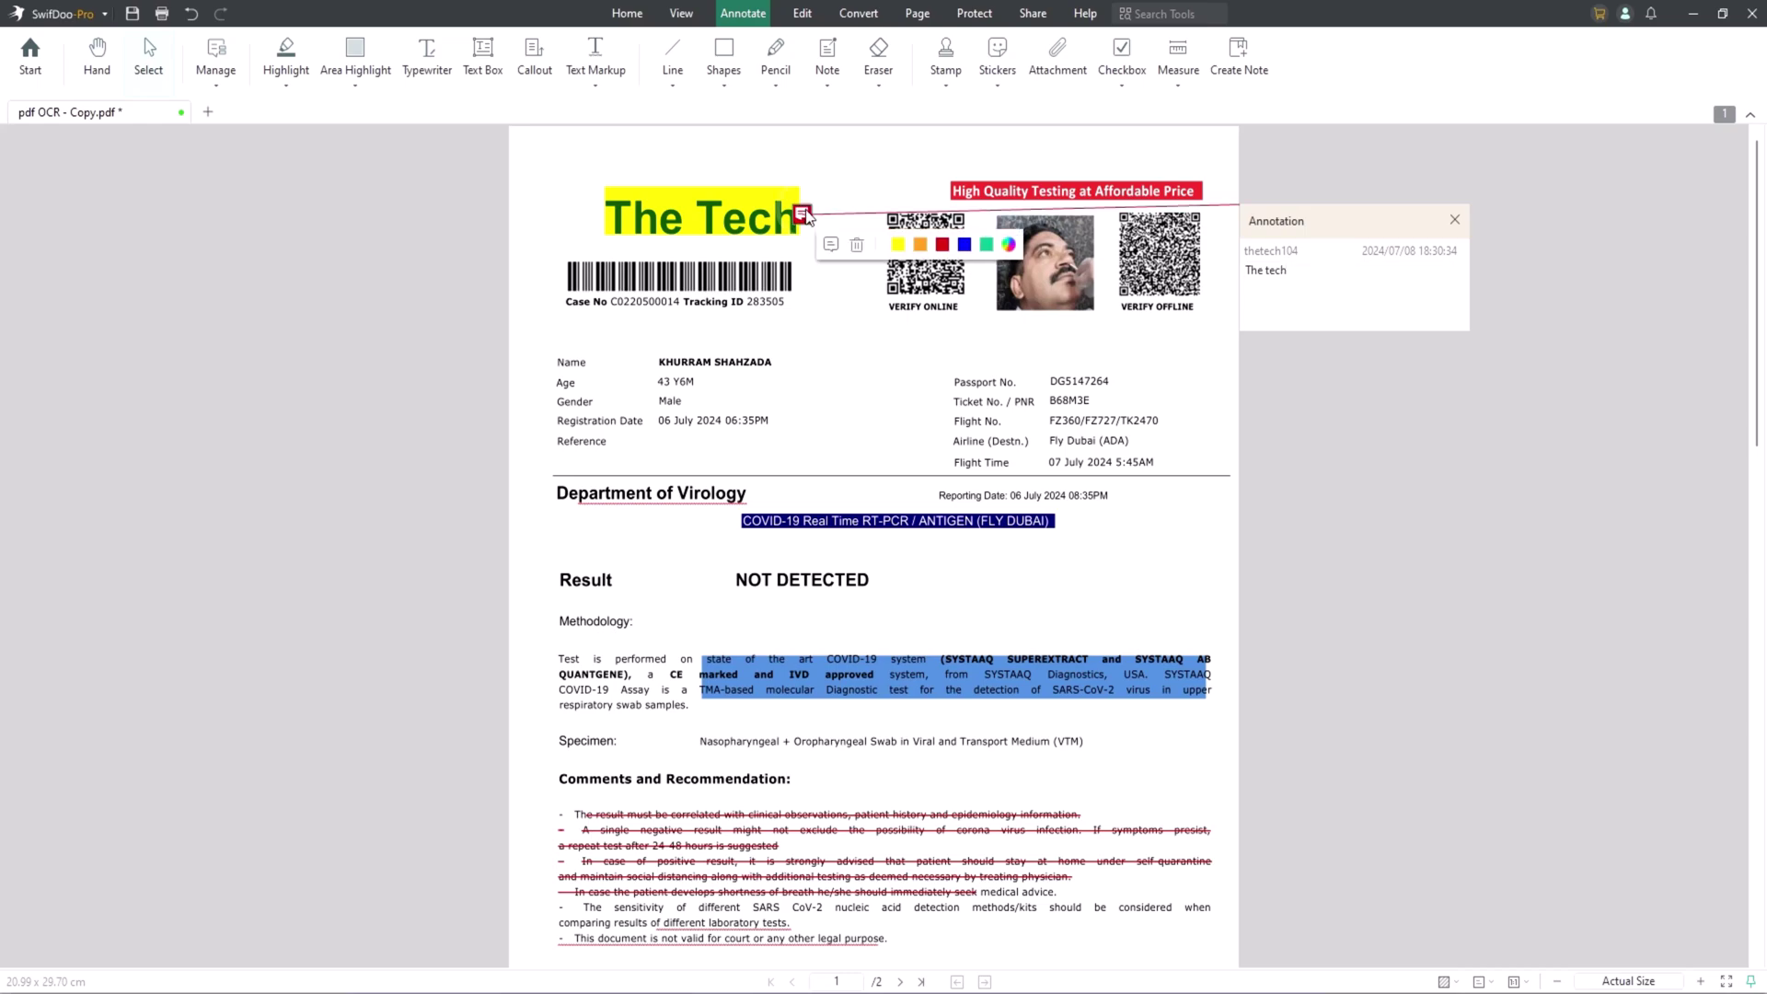
click(1337, 214)
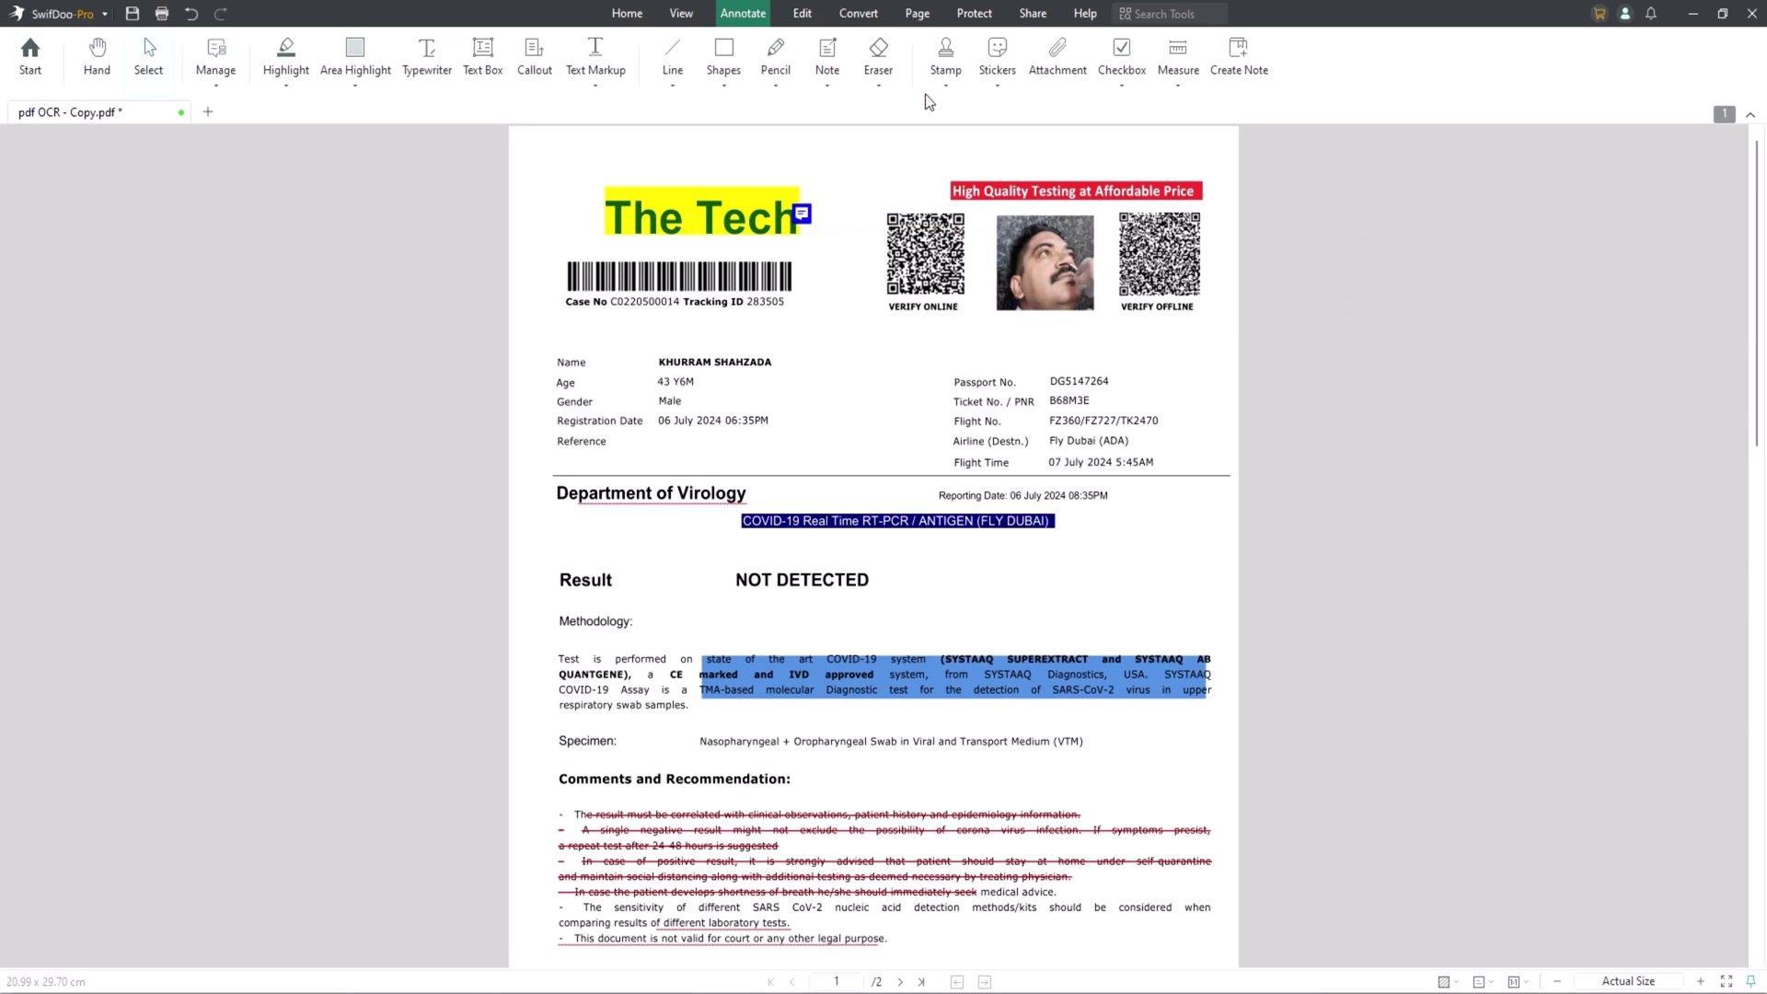
Place the APPROVED stamp on page 1, shrink it, and move it beneath the signature block.
click(950, 91)
scroll(1012, 368, down, 1)
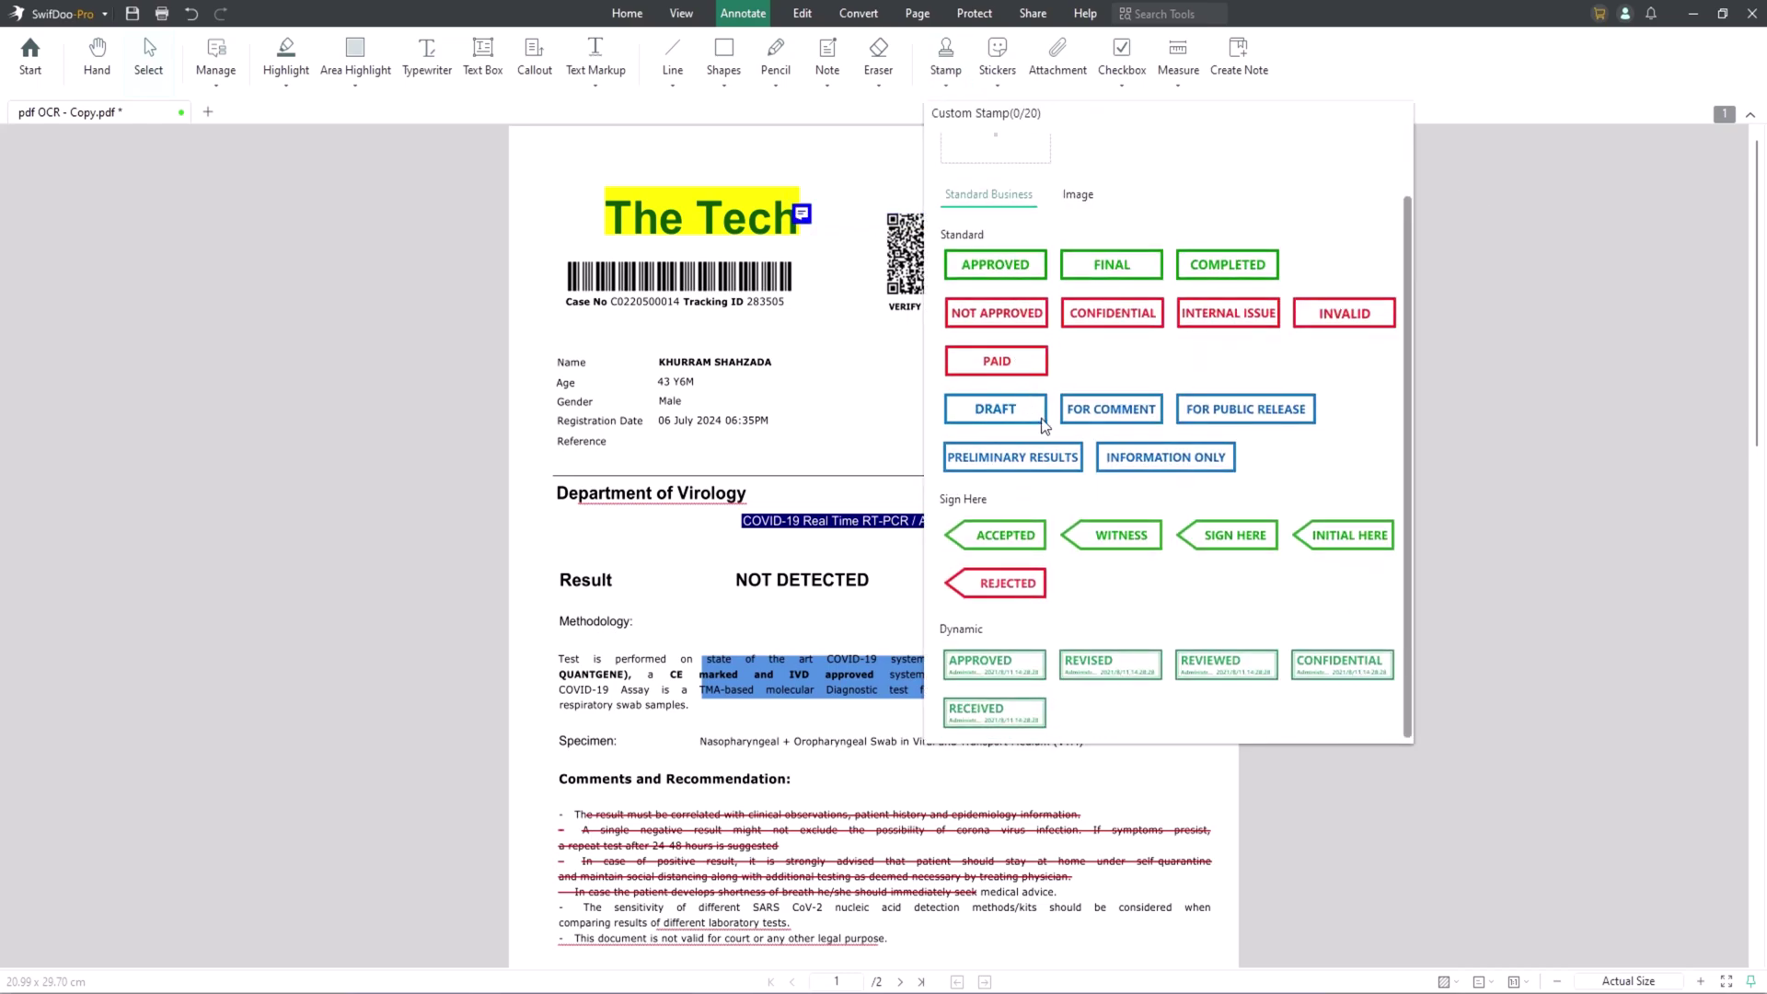
scroll(1201, 557, up, 1)
click(1010, 336)
scroll(1150, 469, down, 5)
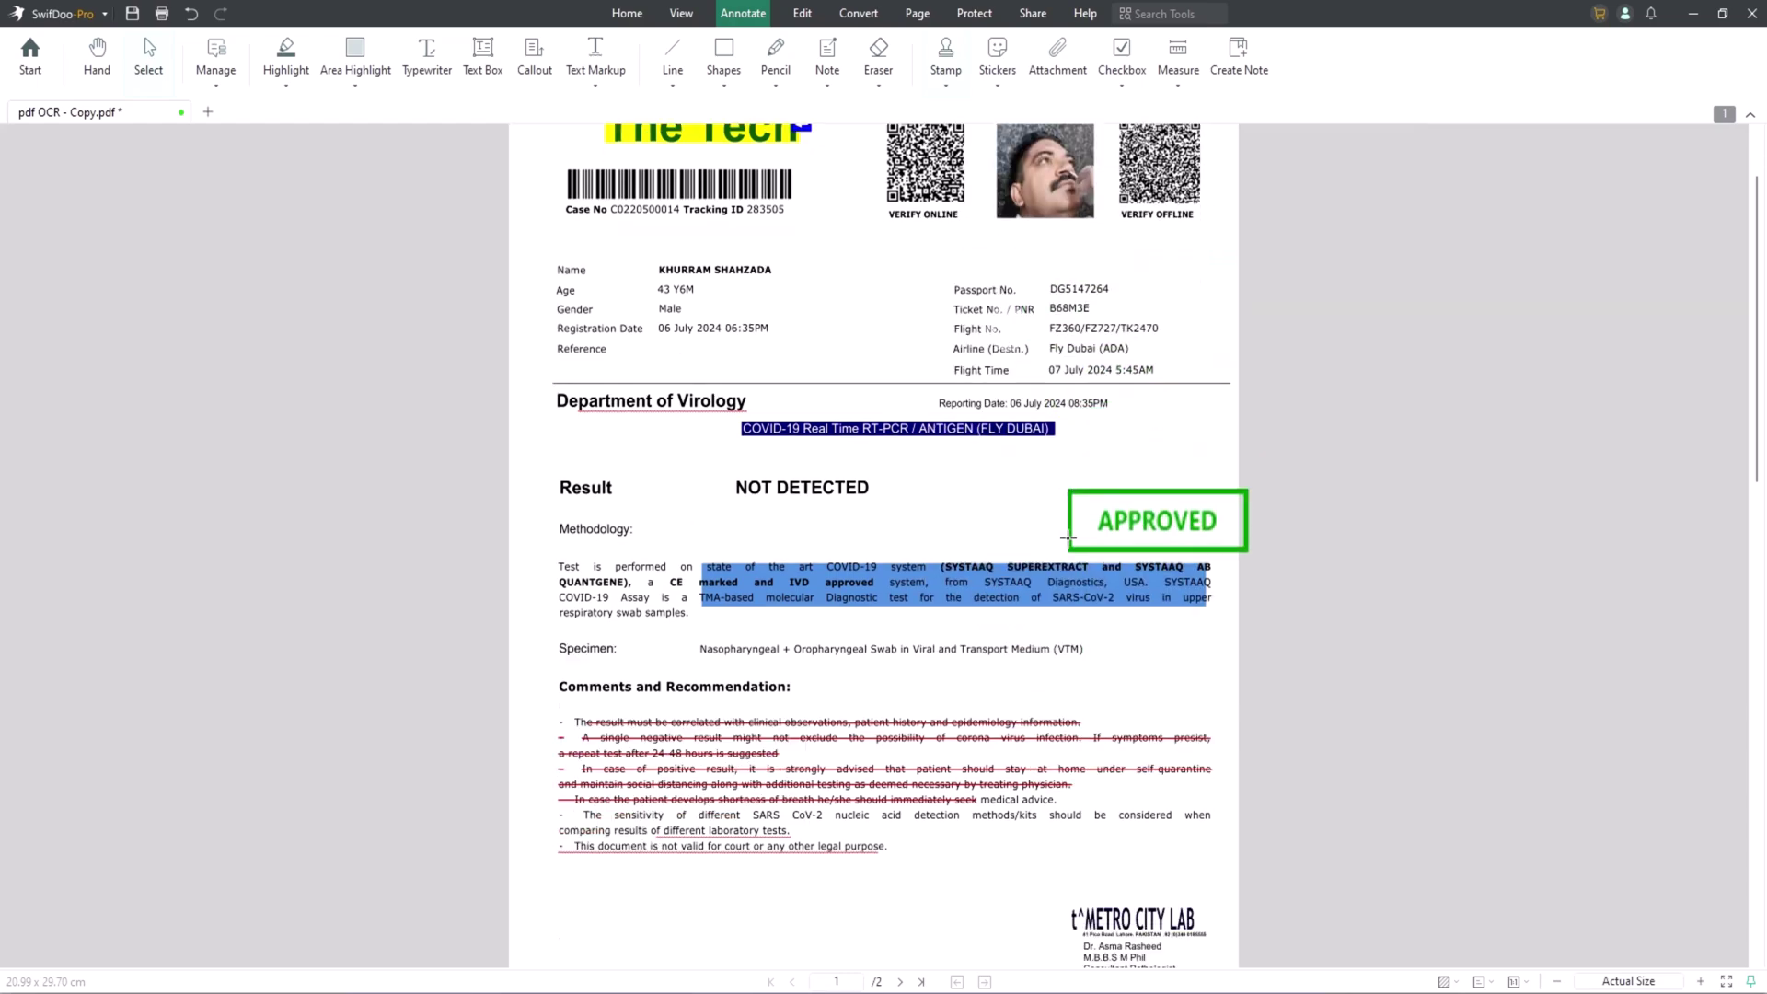
click(887, 565)
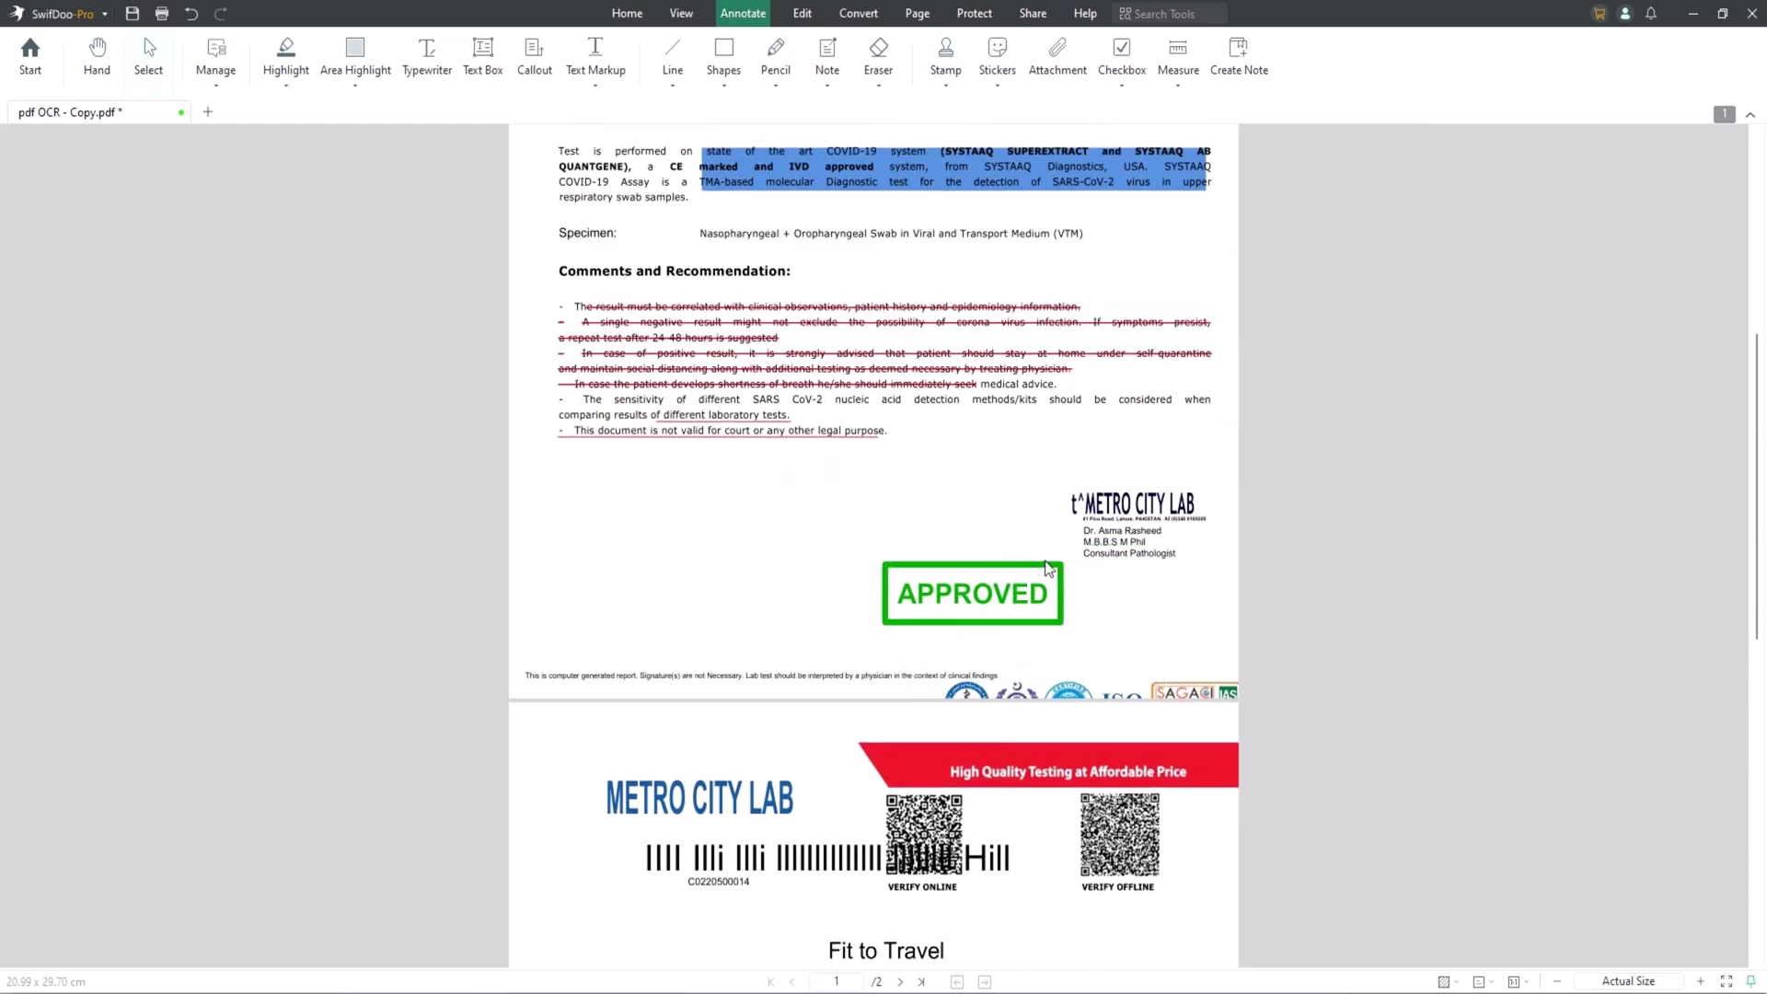
click(1026, 577)
drag(1027, 577, 980, 593)
scroll(969, 619, up, 2)
drag(966, 734, 1123, 730)
scroll(987, 635, up, 5)
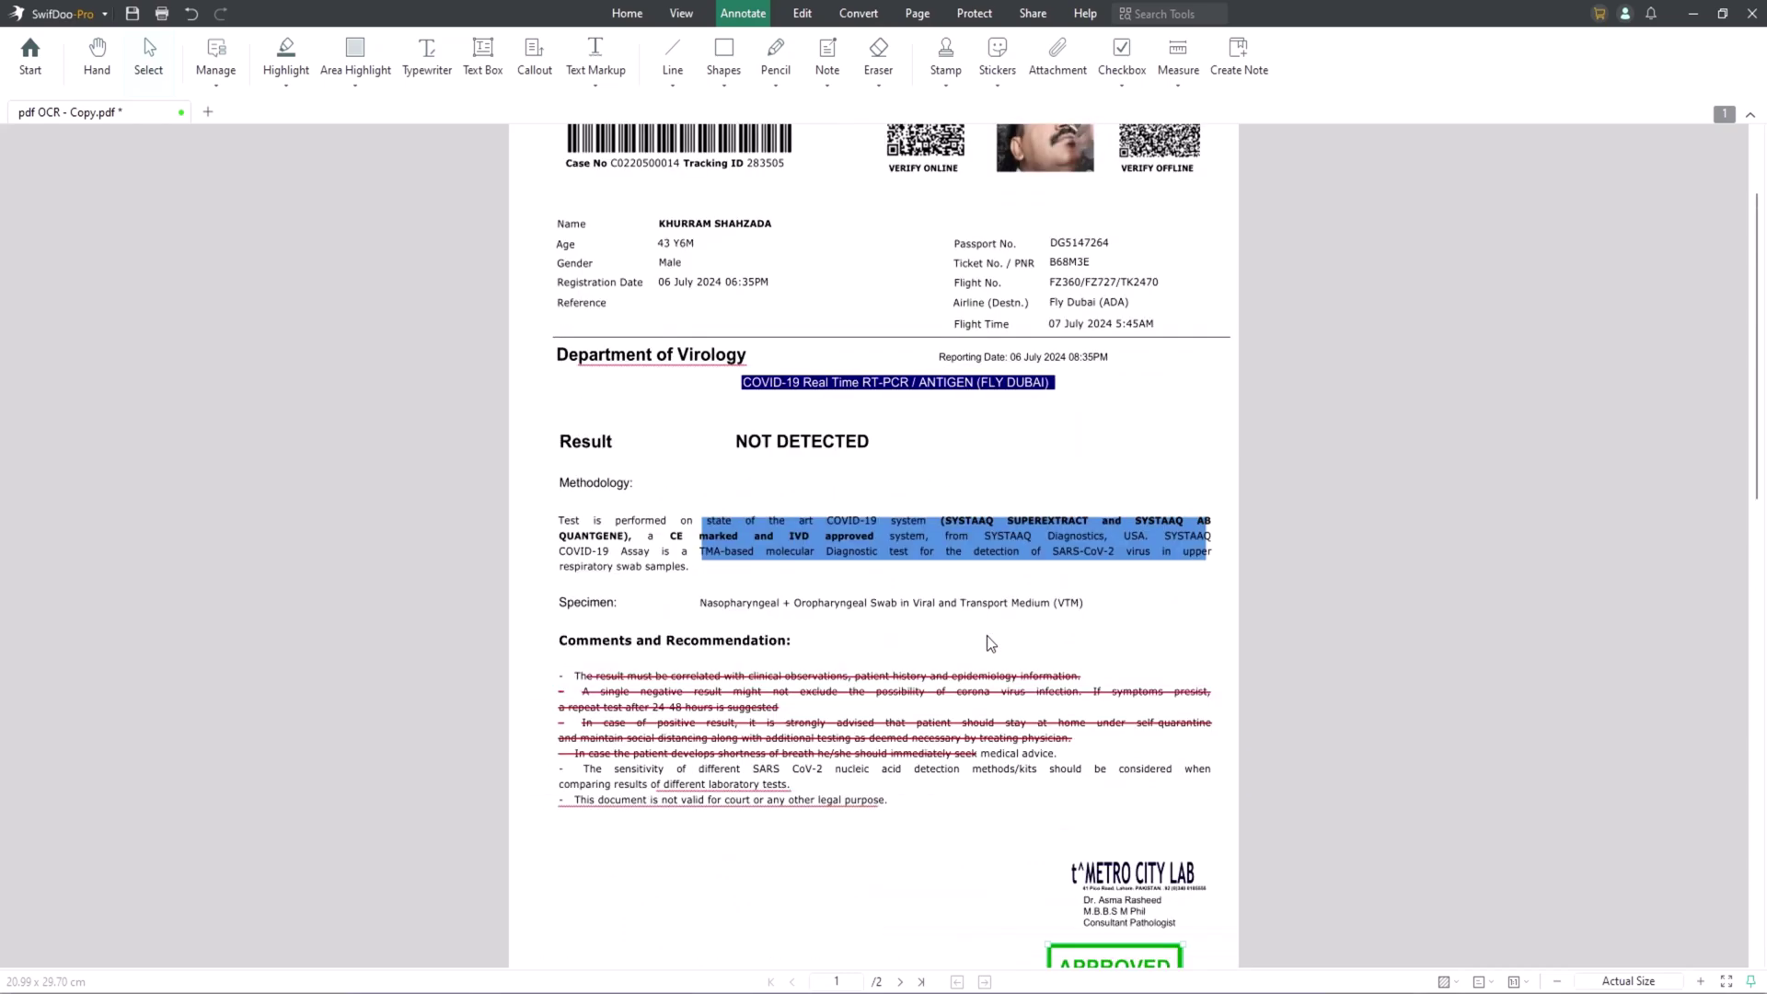
Create a custom stamp from the black The Tech logo and place it beside APPROVED.
click(952, 90)
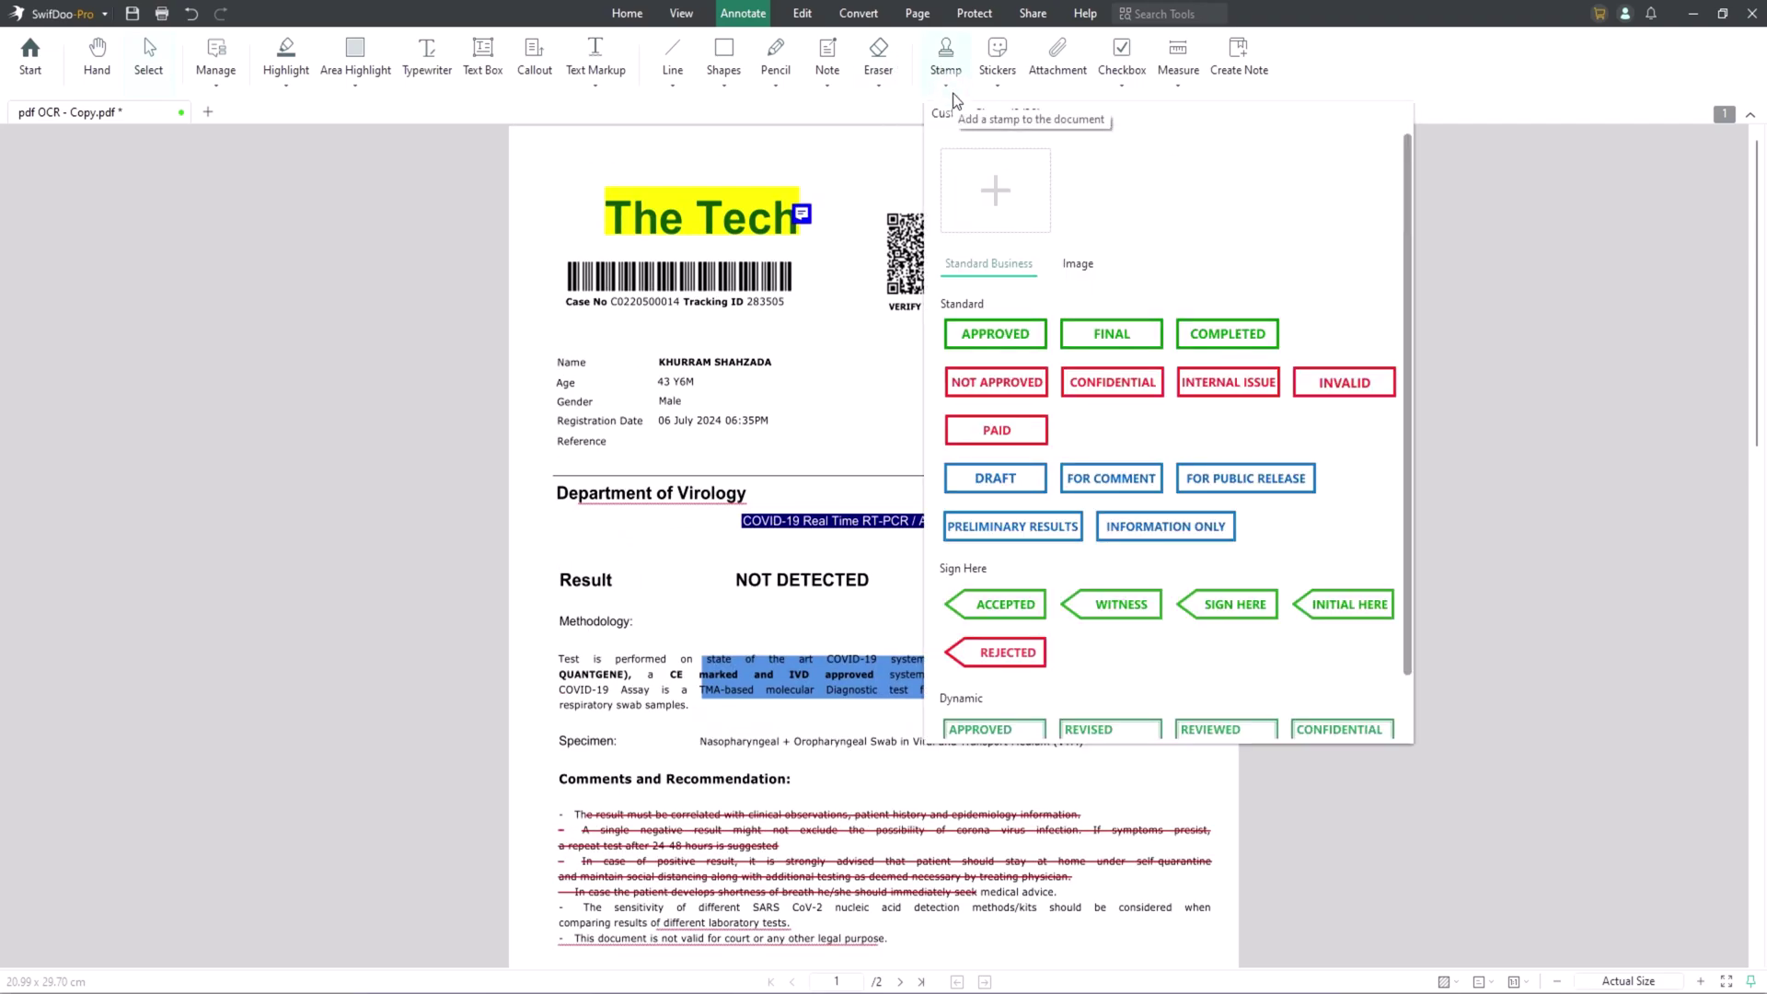
click(1001, 204)
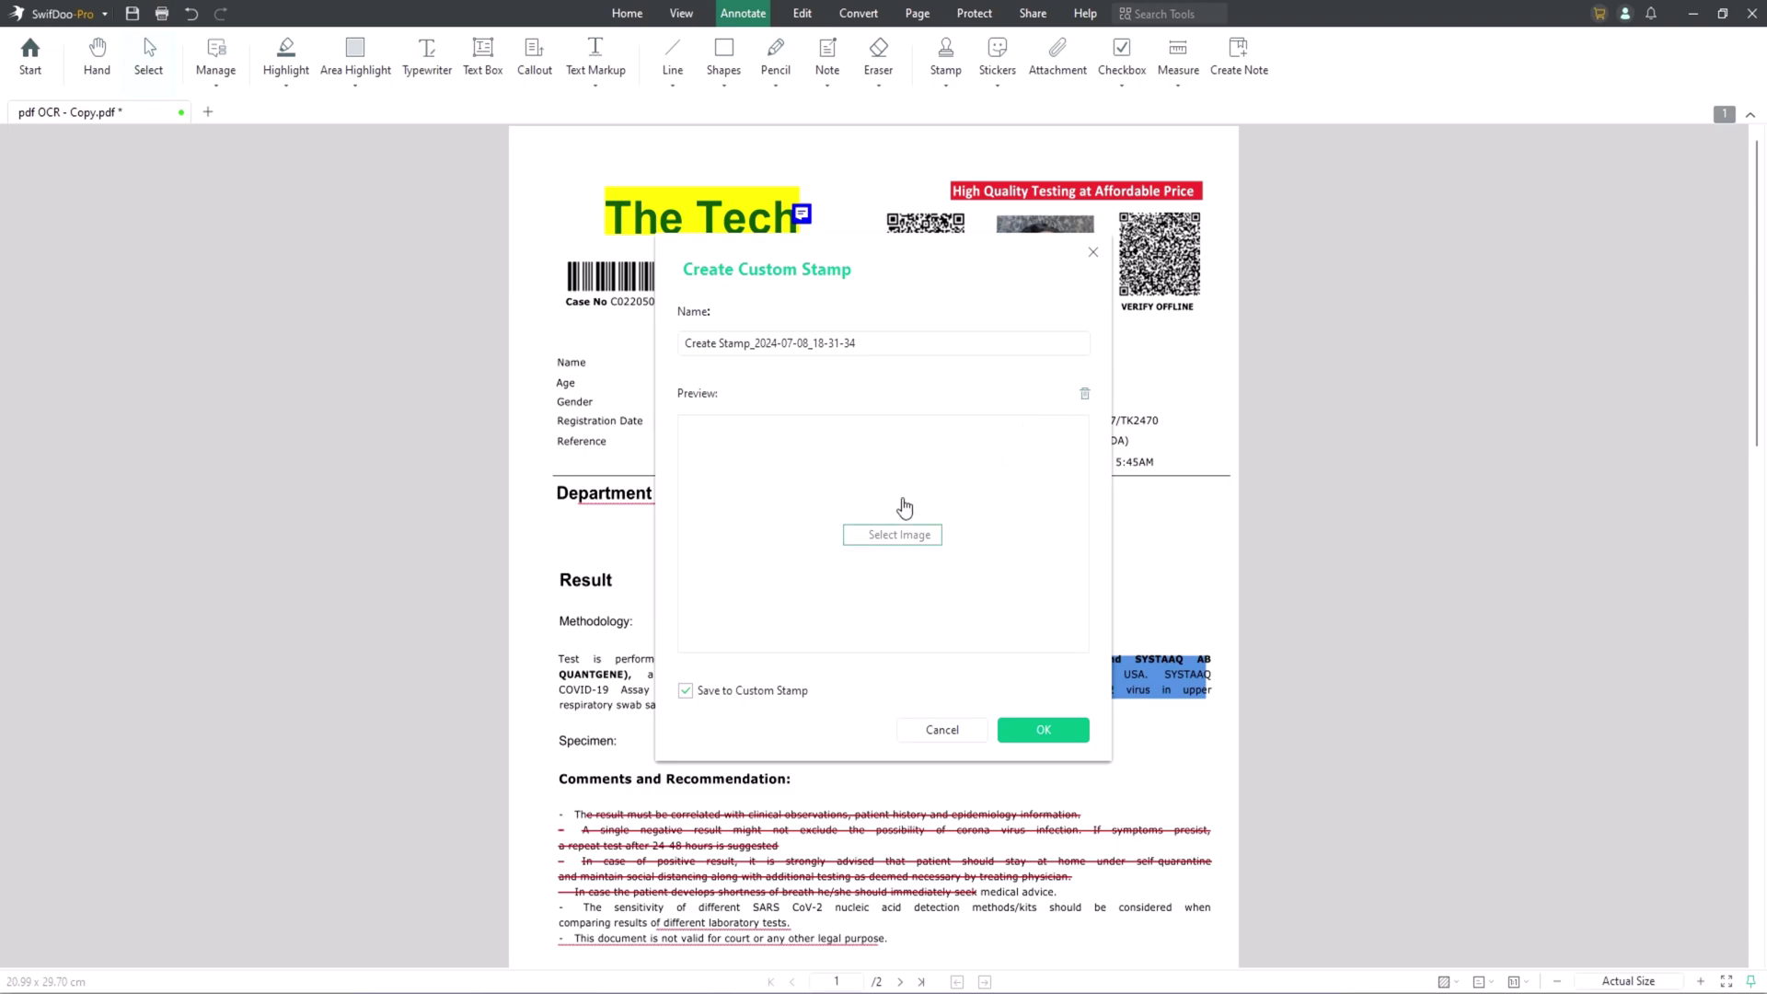
click(897, 532)
click(901, 354)
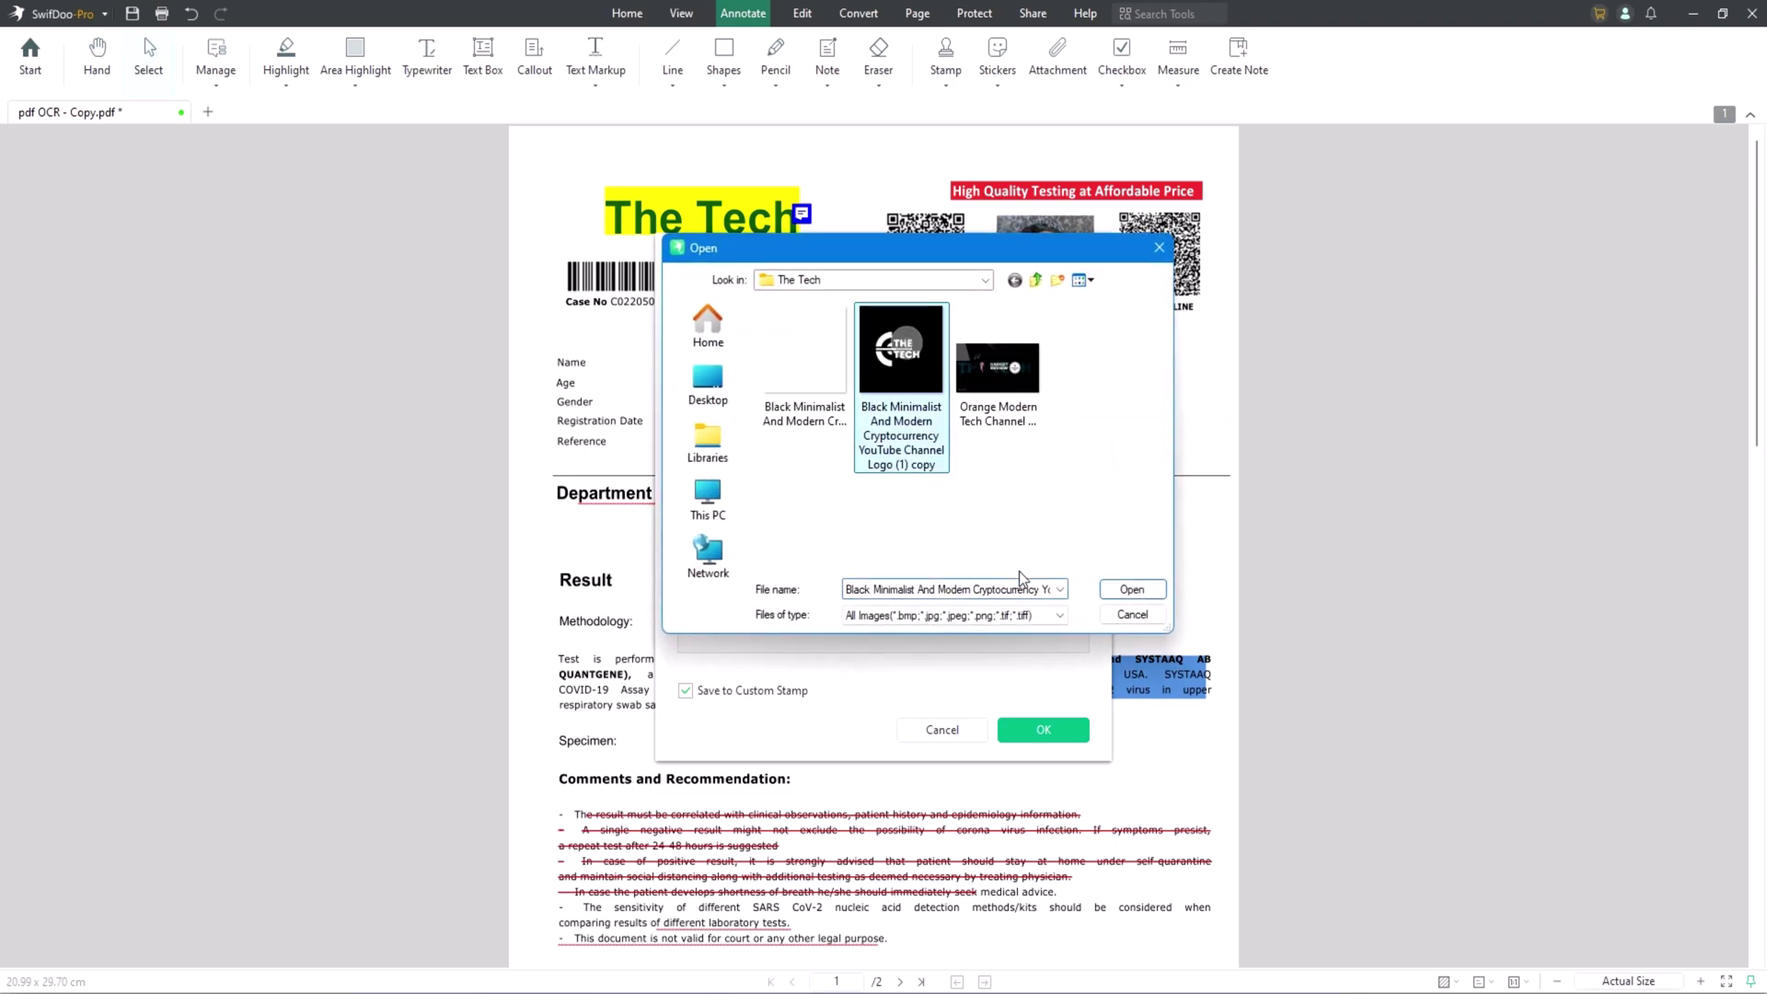
click(1123, 591)
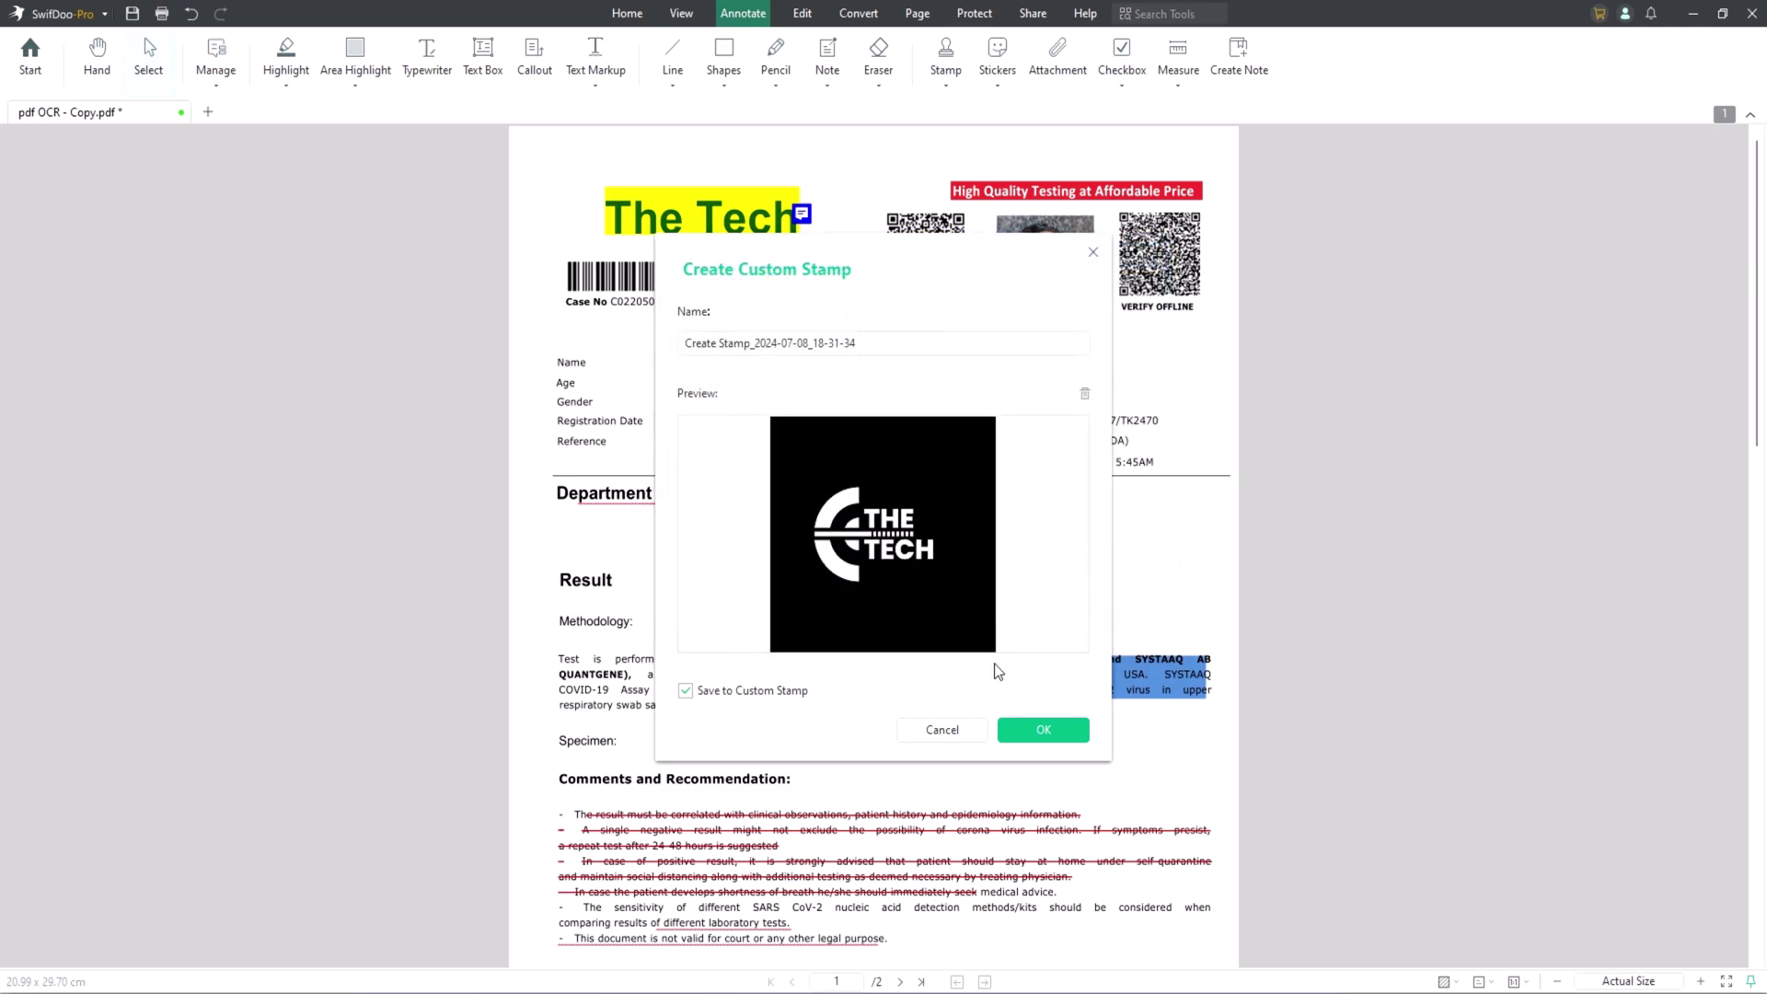
click(1041, 730)
scroll(889, 635, down, 5)
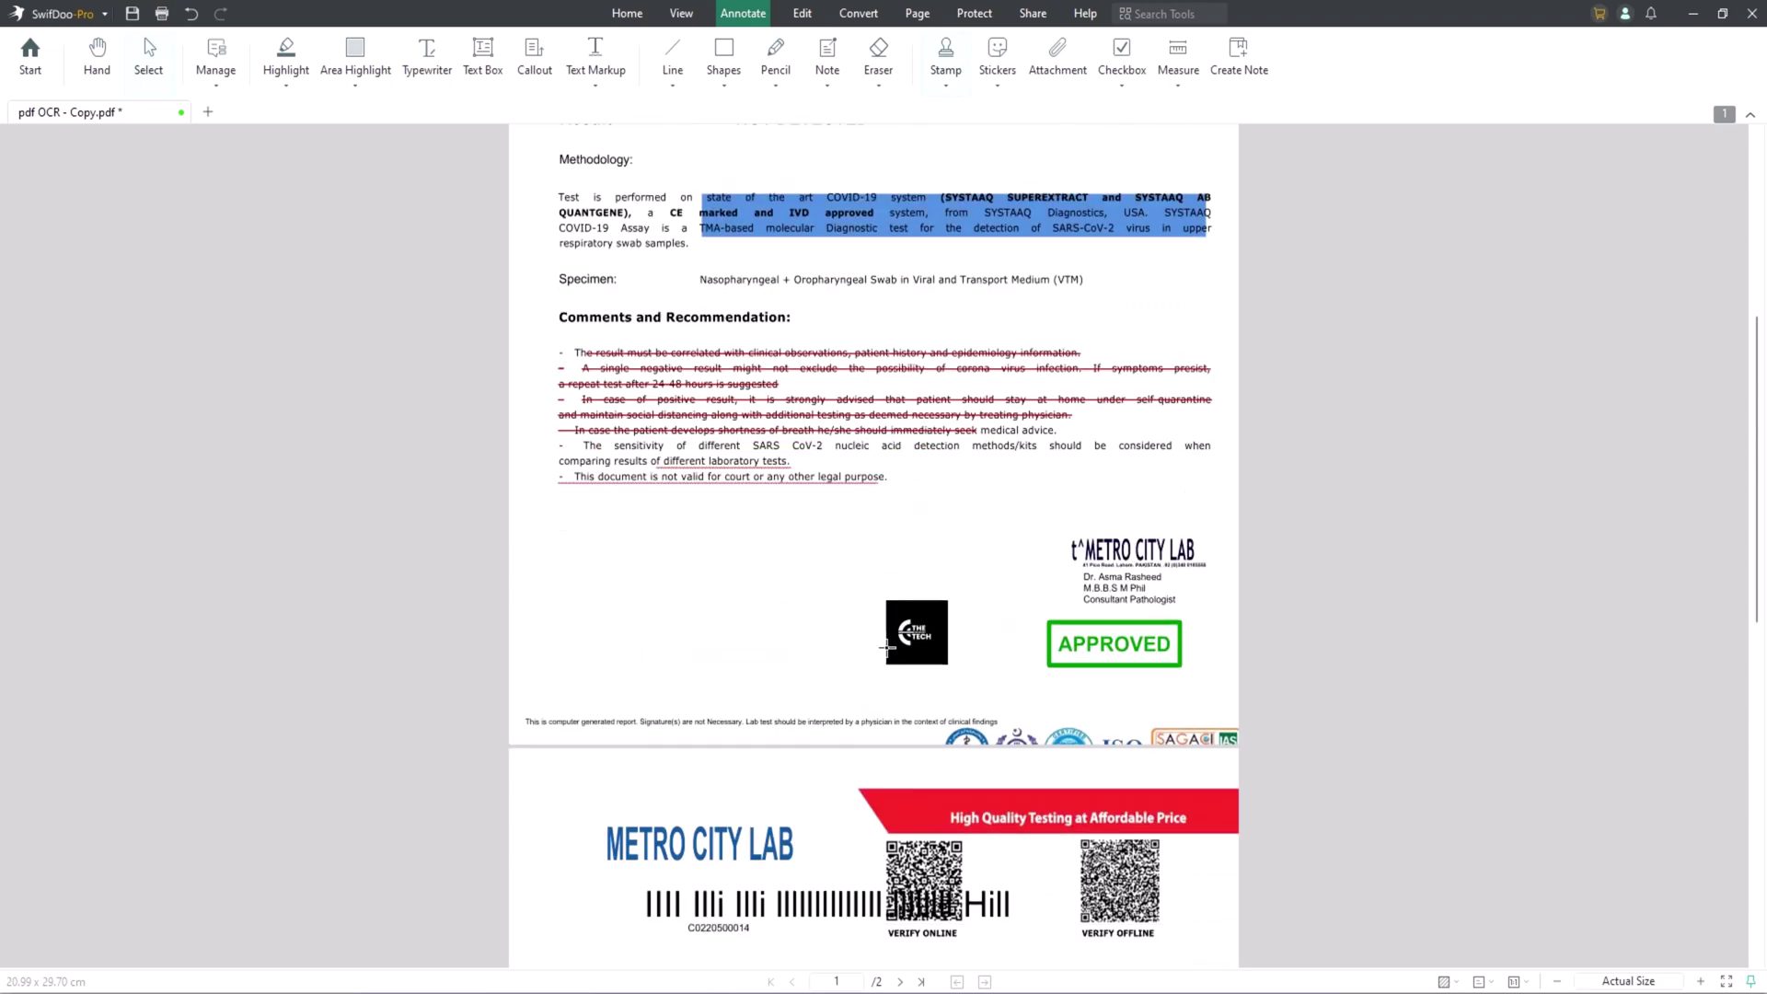
click(953, 605)
scroll(1003, 626, up, 5)
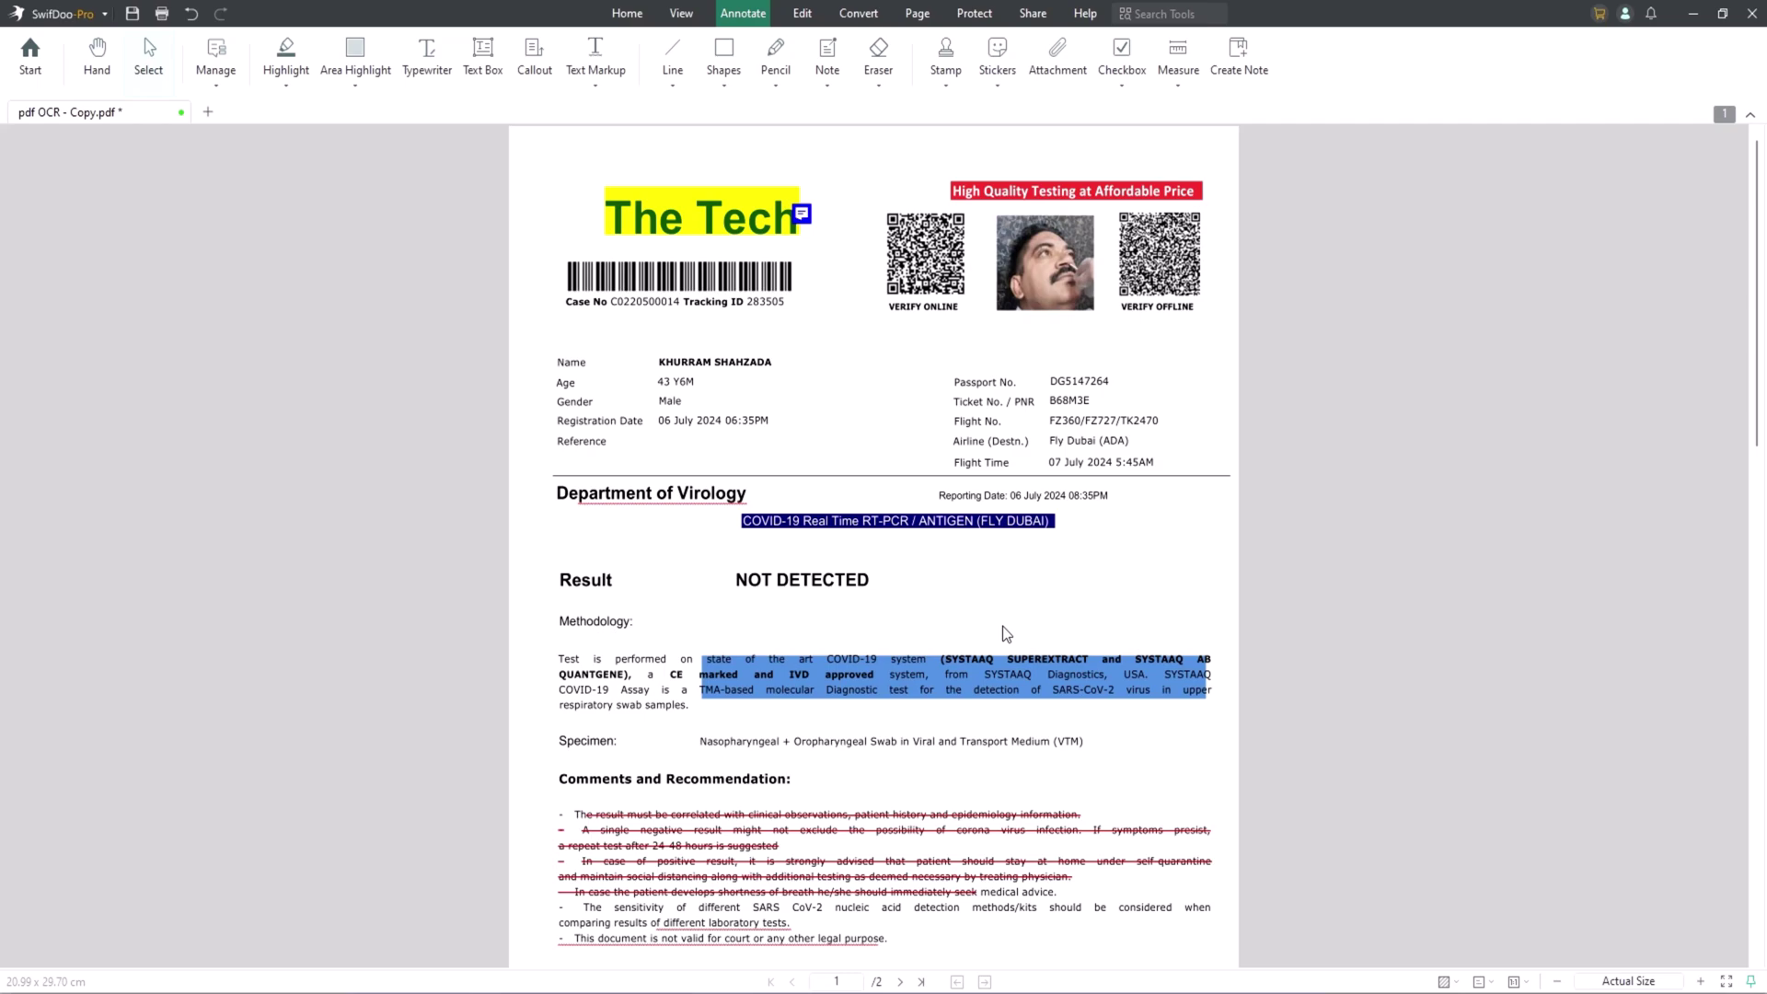
Show the Convert tools and browse the PDF to More and More to PDF format lists.
click(847, 17)
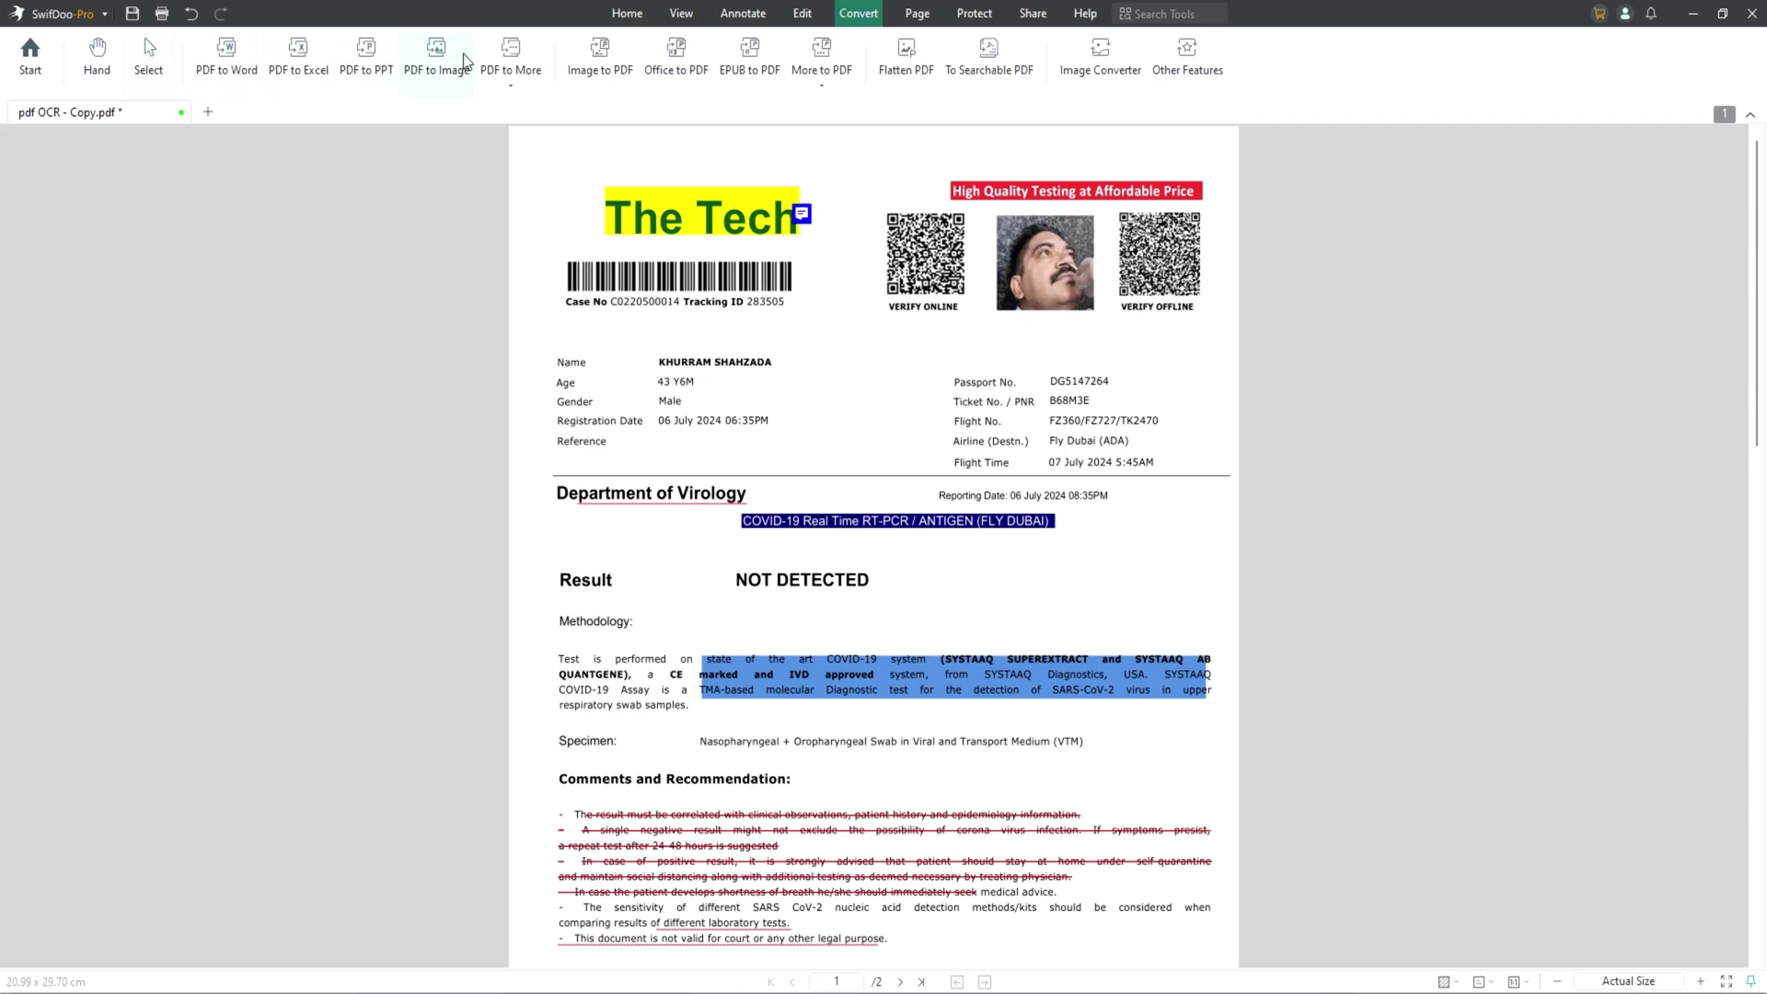
click(517, 91)
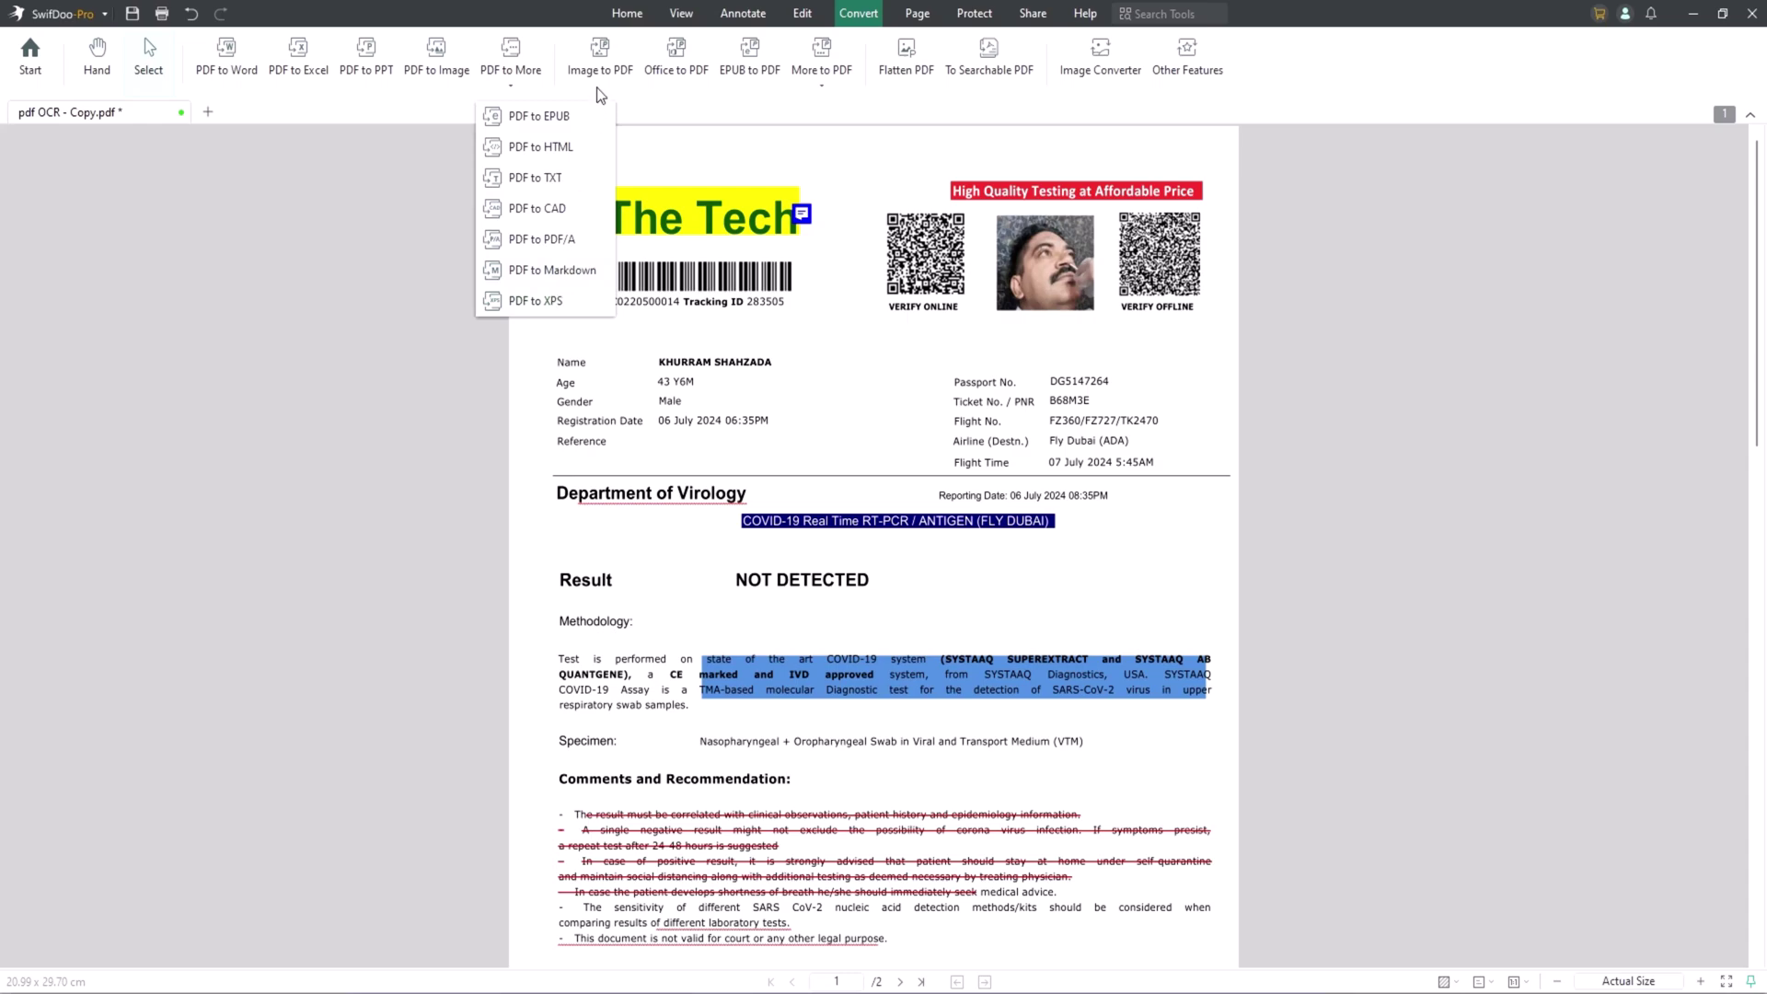
click(819, 86)
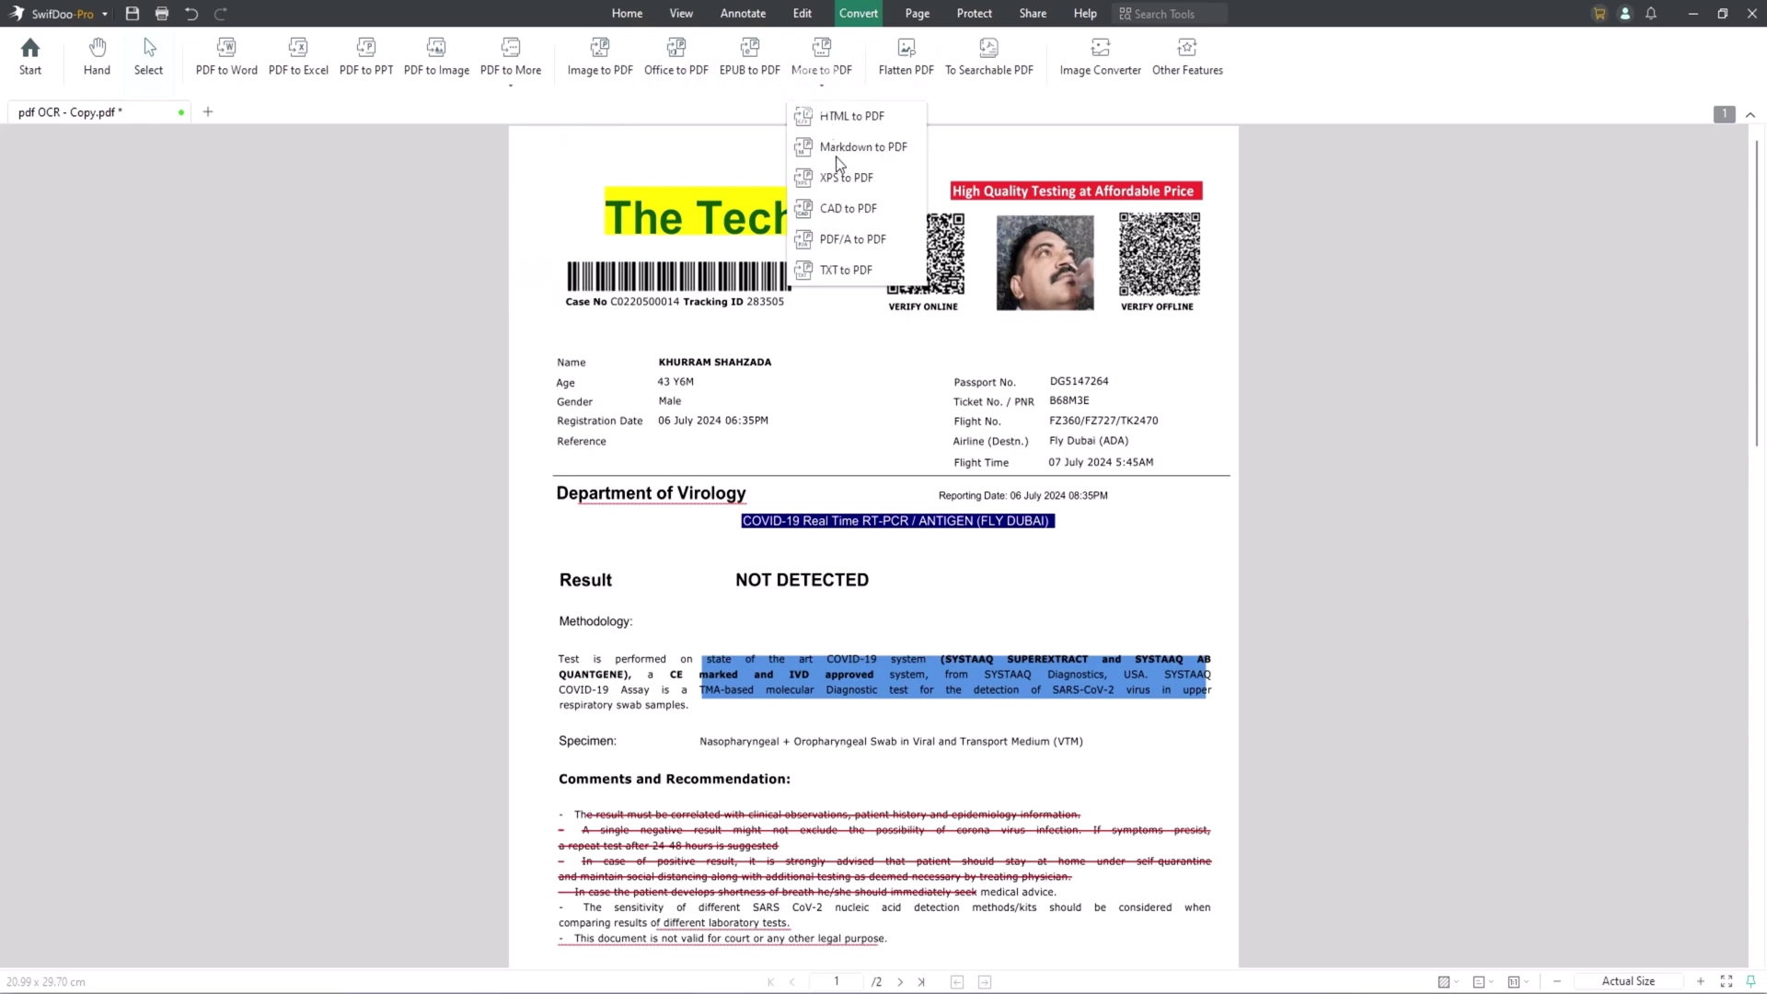
click(748, 108)
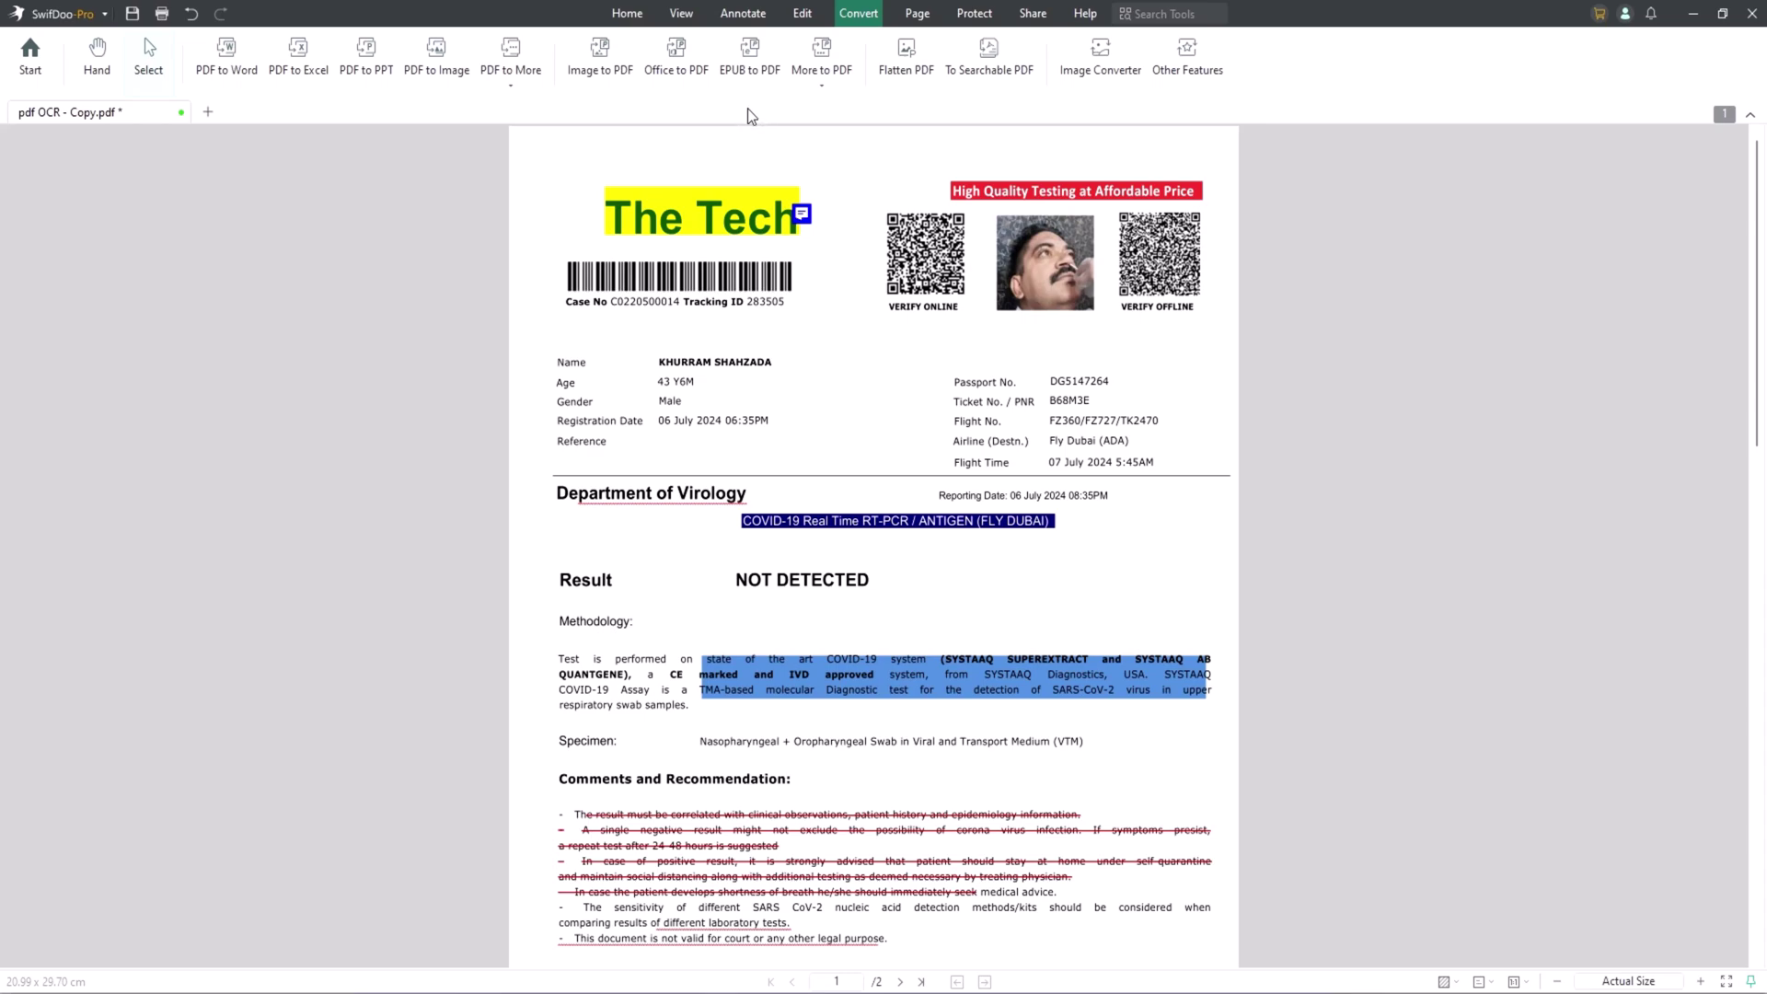
Convert the lab report to Word (.docx) and open the result, pdf OCR - Copy_L, in Word.
click(225, 66)
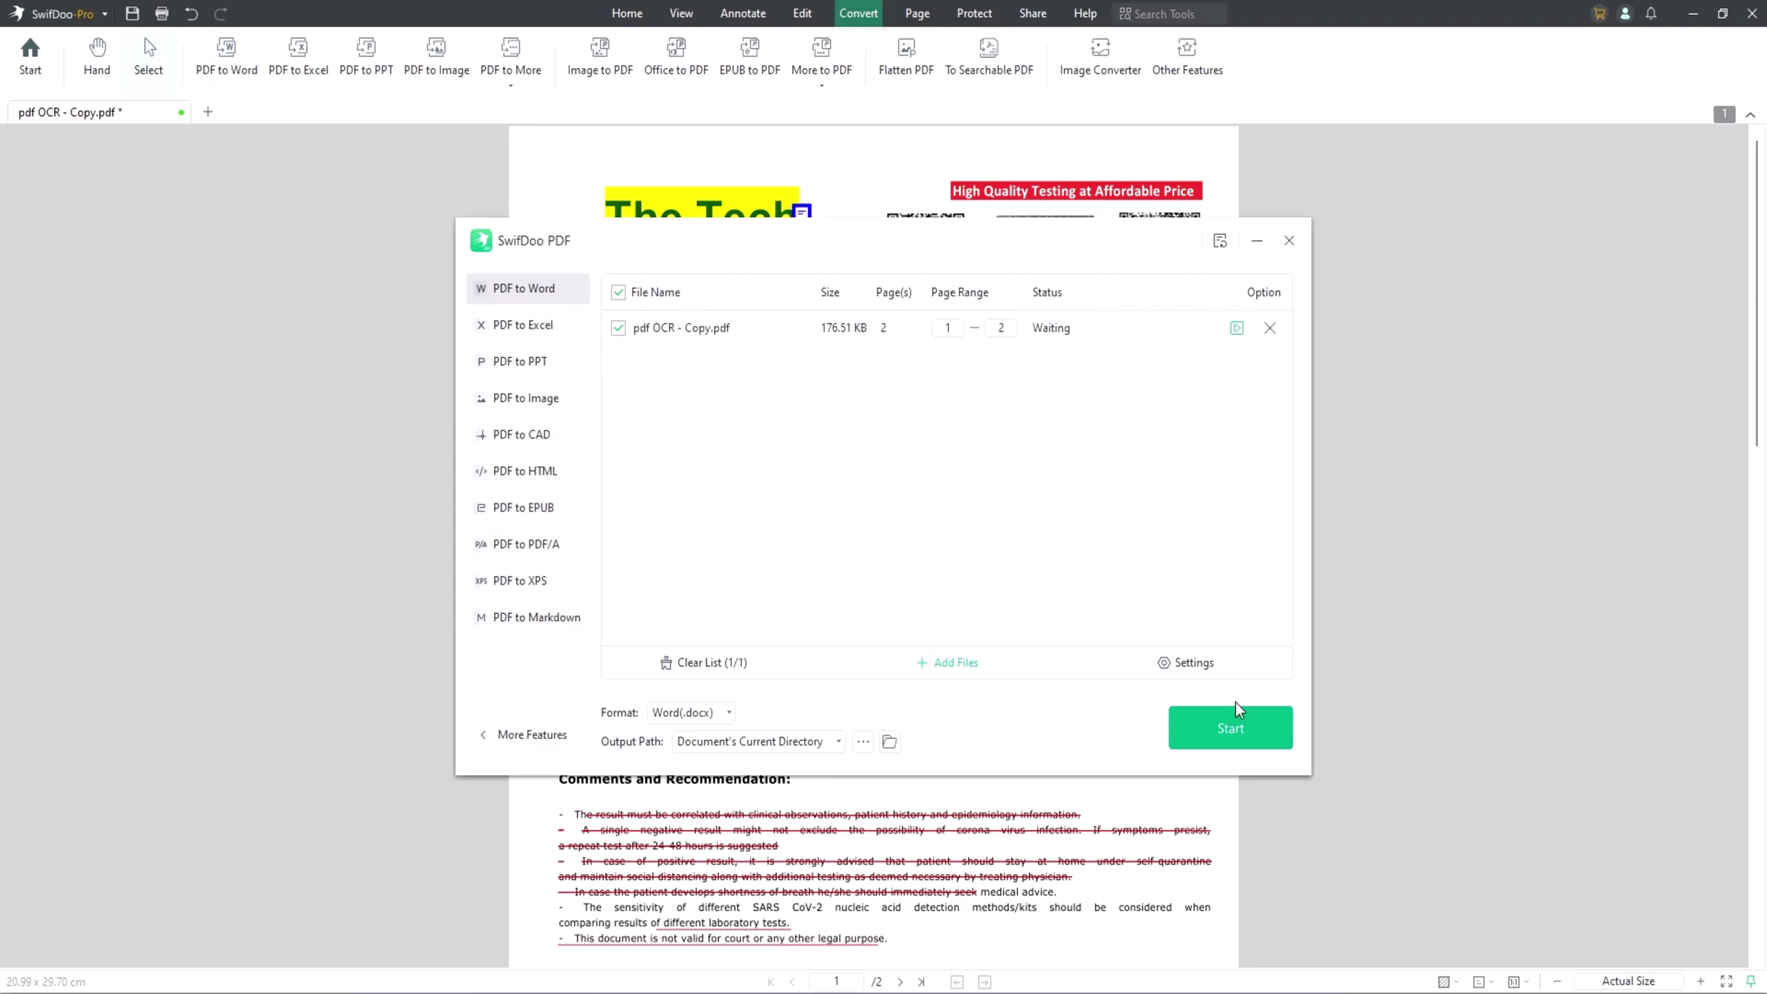
click(1233, 727)
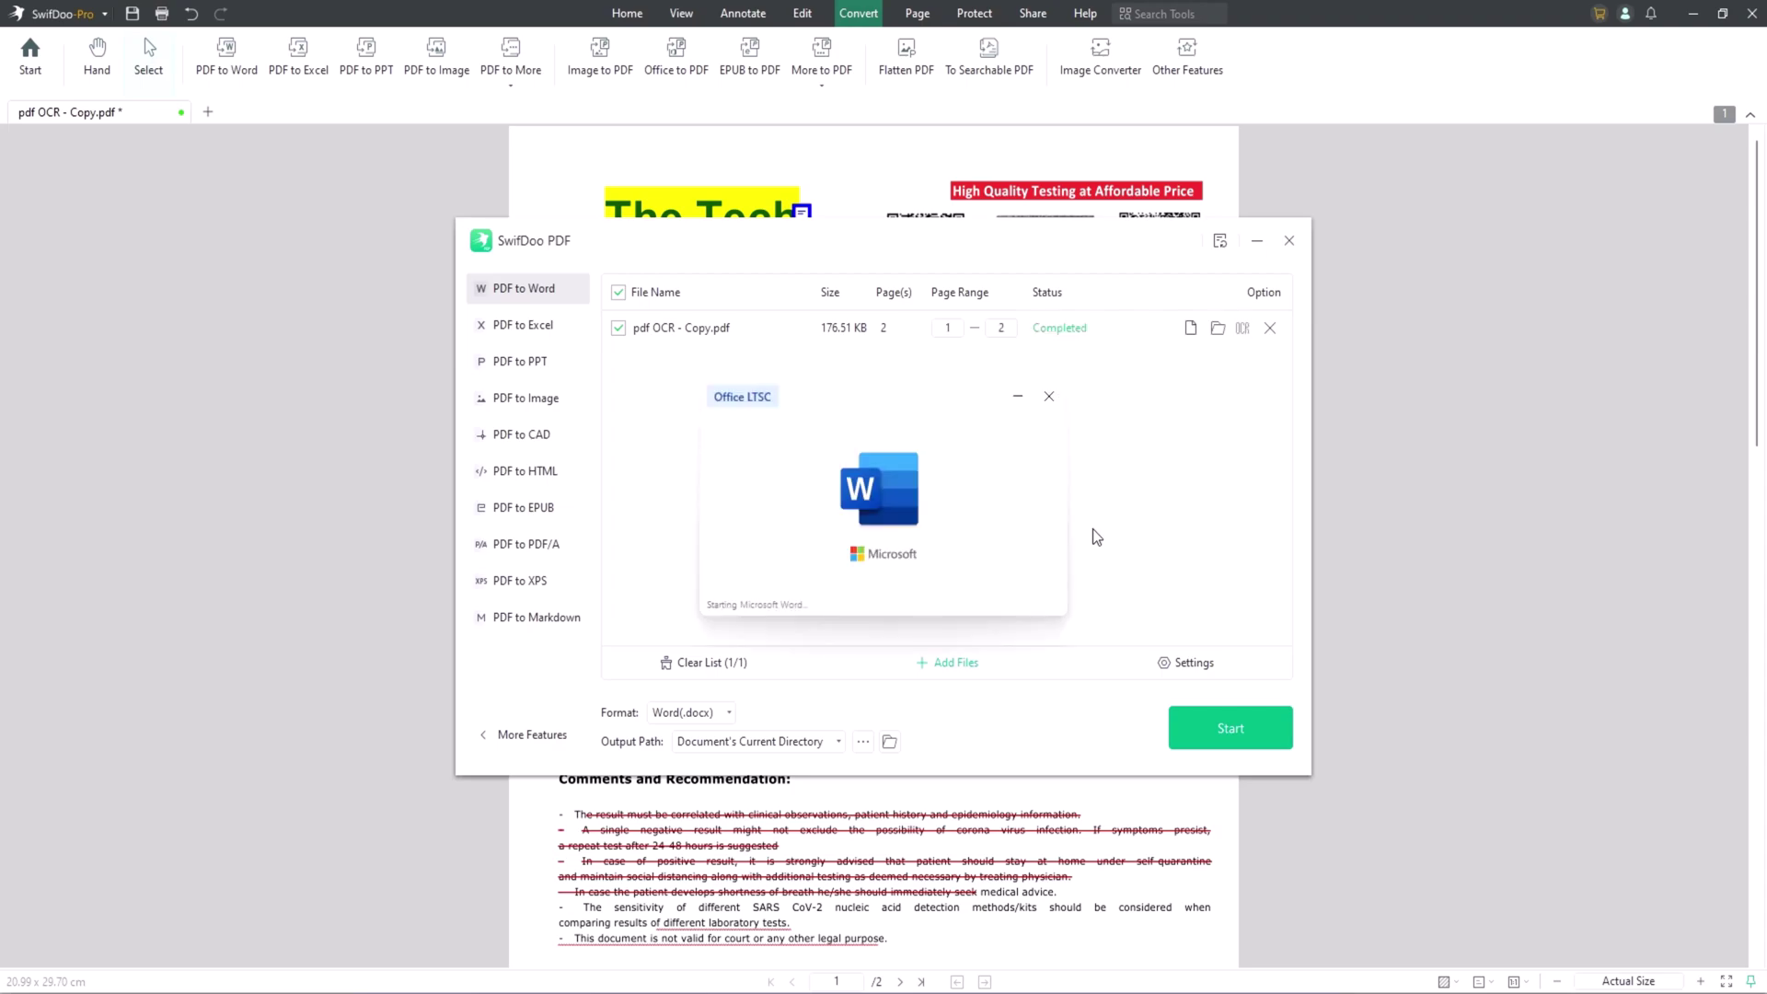
scroll(1052, 532, down, 3)
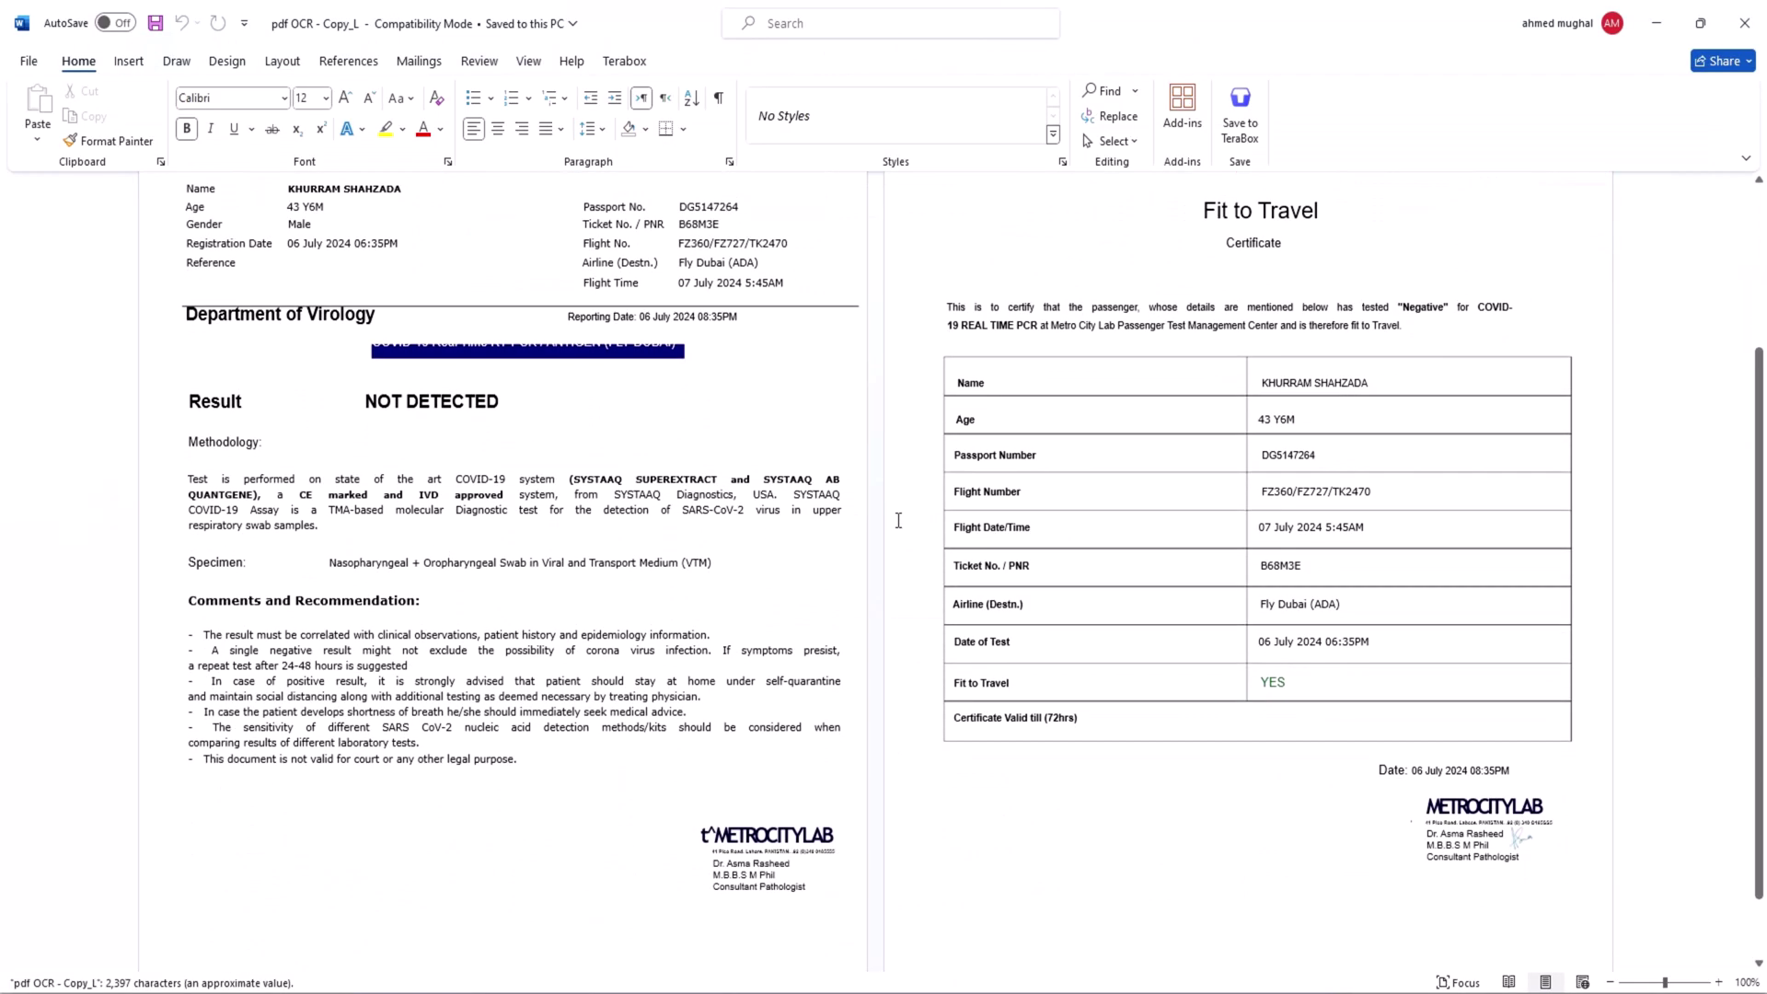
scroll(900, 522, up, 2)
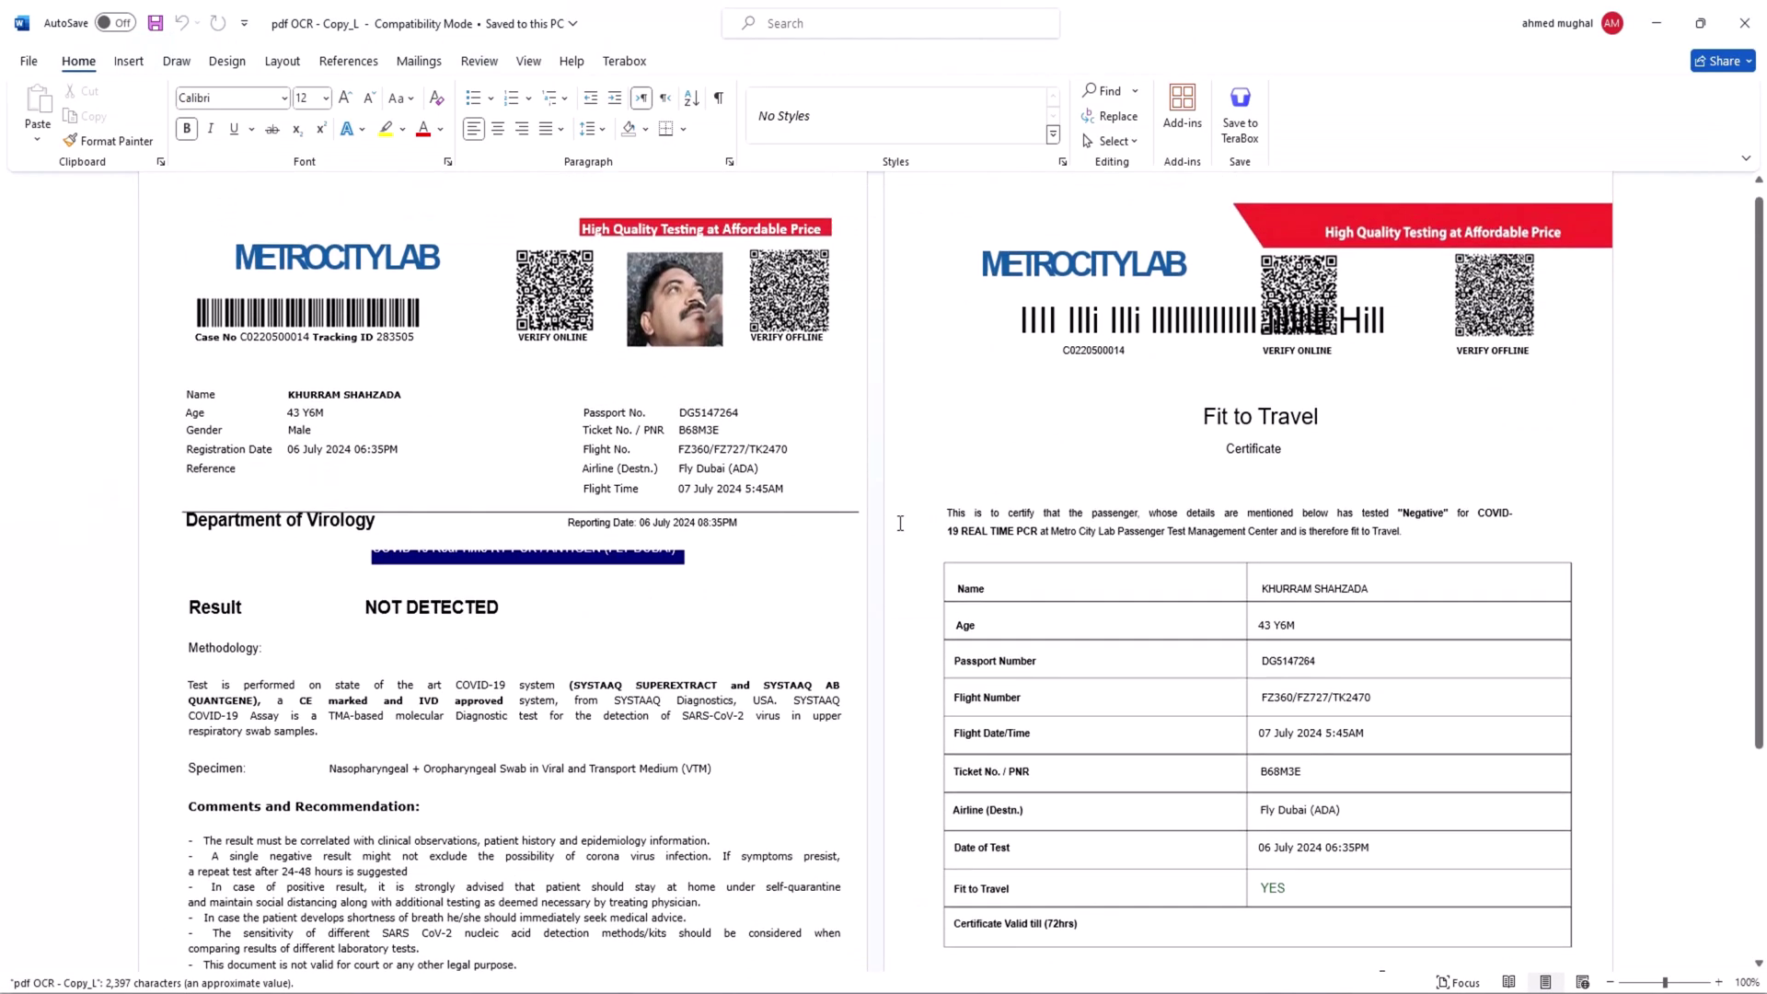
Merge both report pages with SwifDoo PDF User Guide.pdf into pdf OCR - Copy_Merge, accepting the bookmark warning.
key(alt+Tab)
click(919, 14)
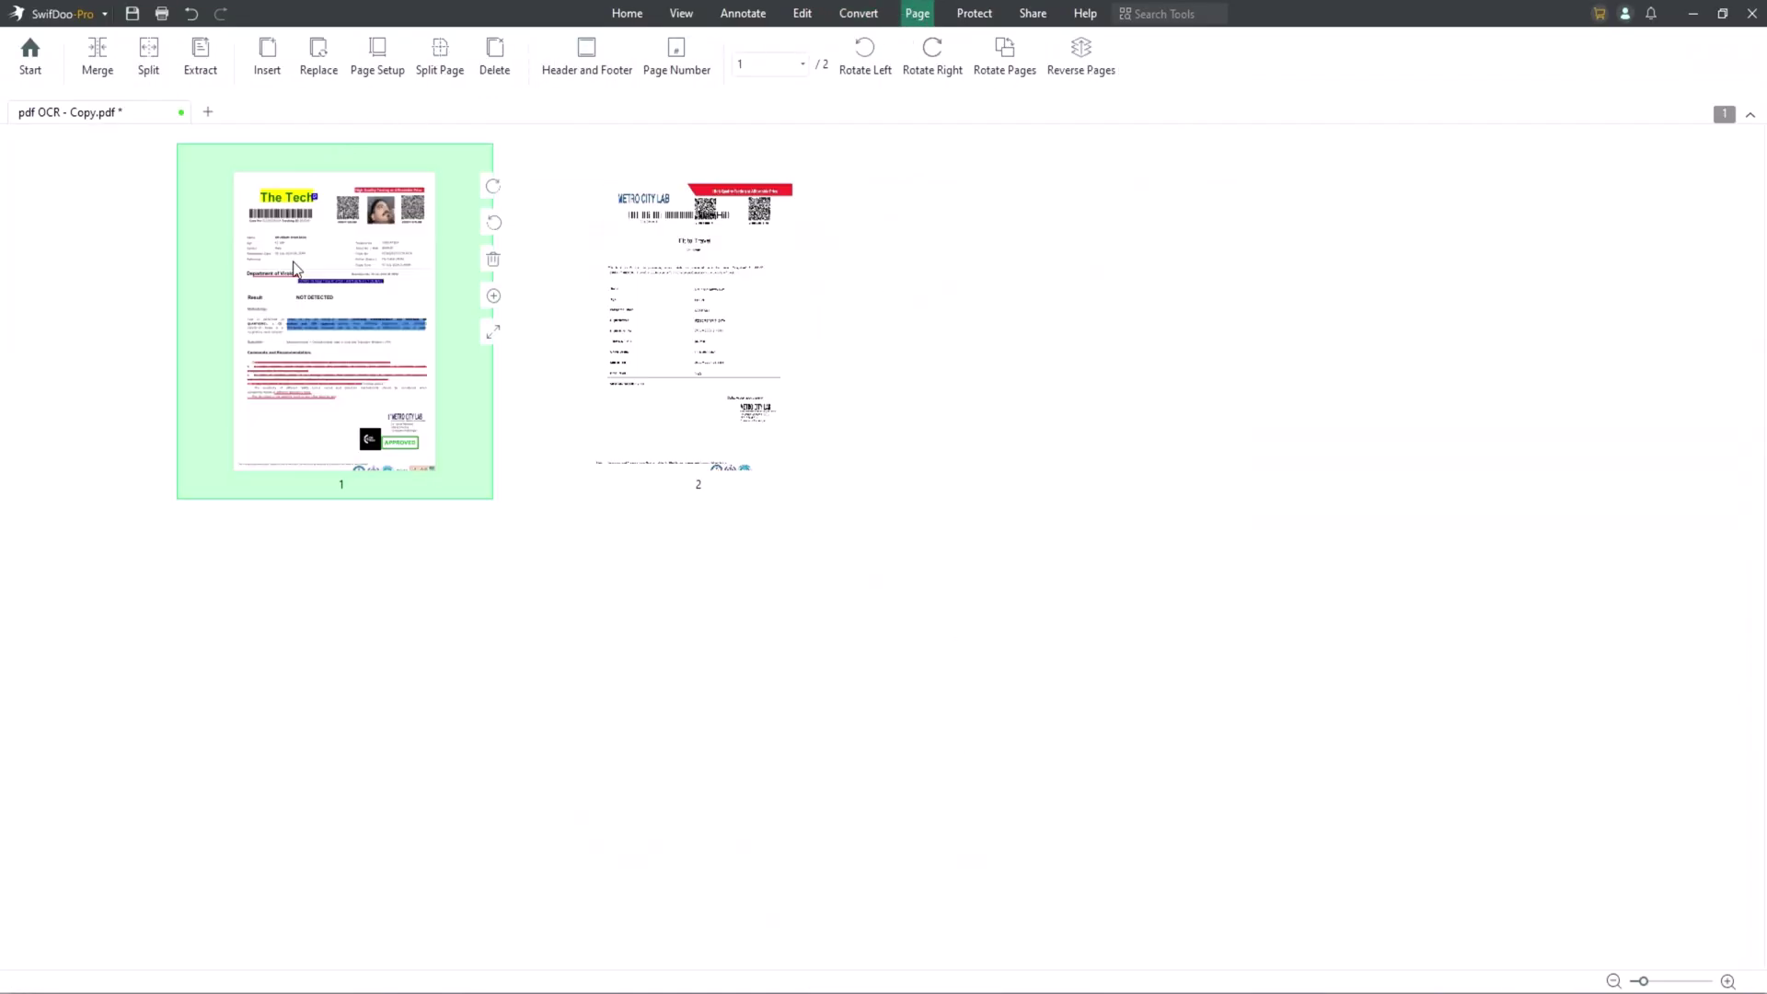
ctrl+click(678, 260)
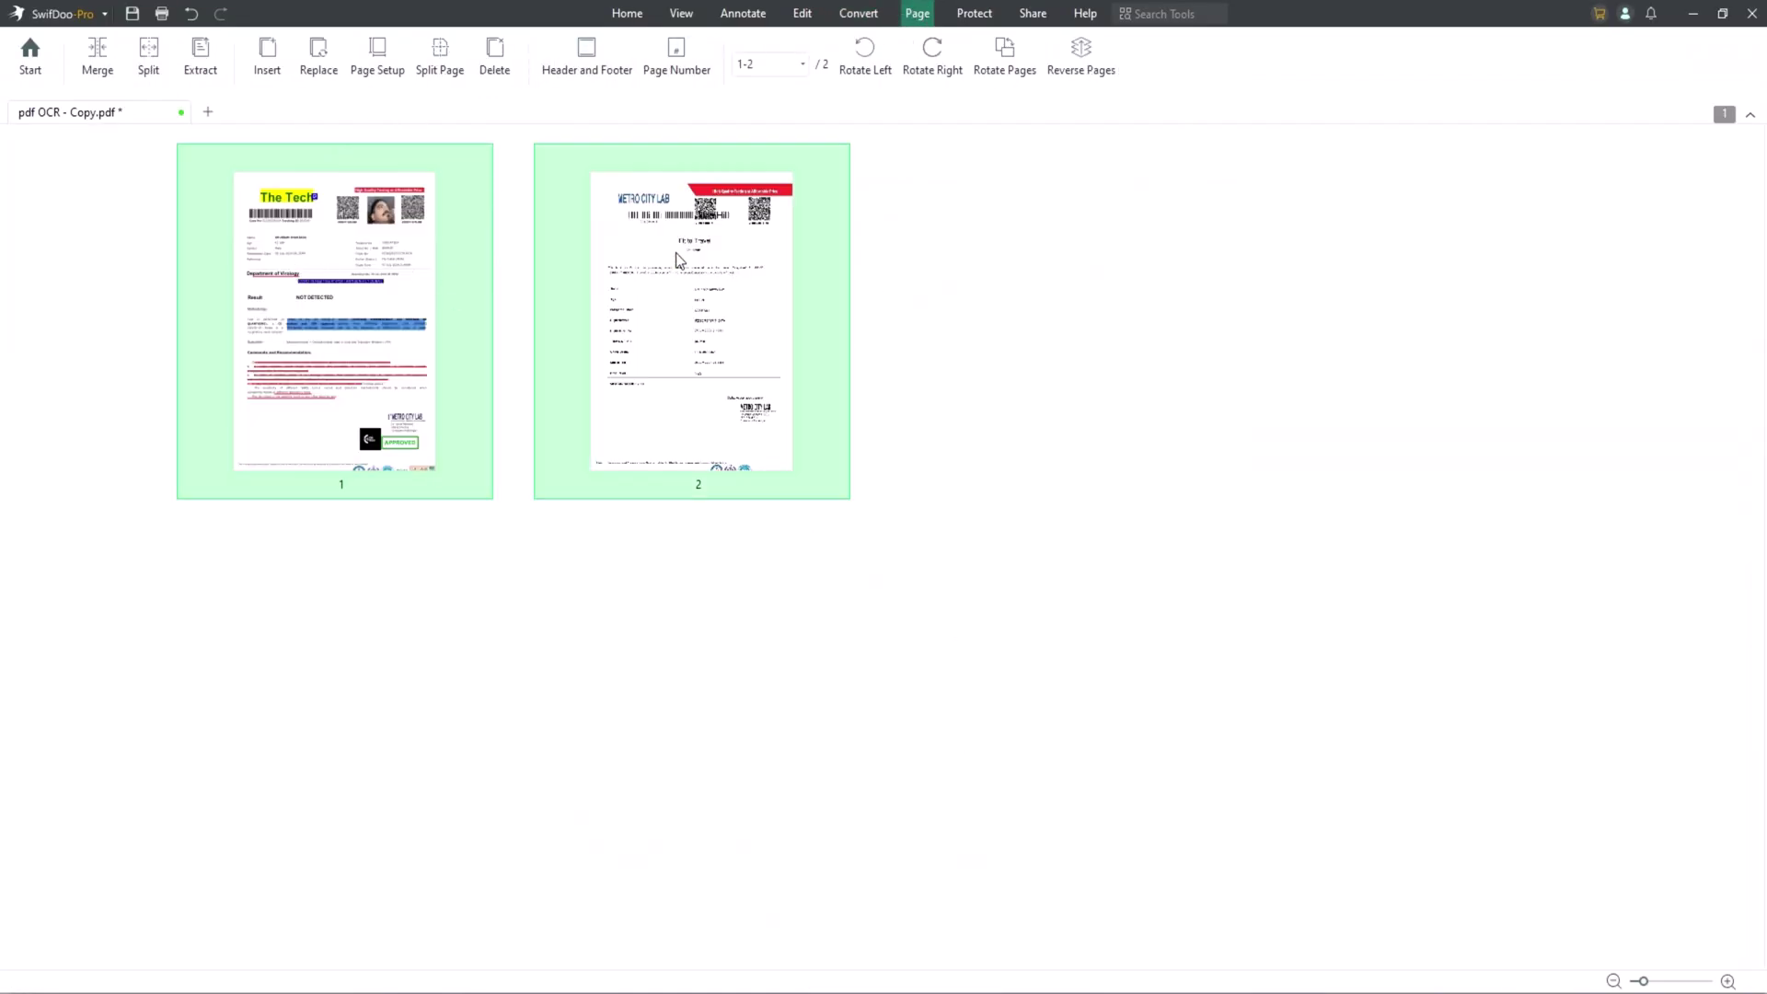
click(98, 63)
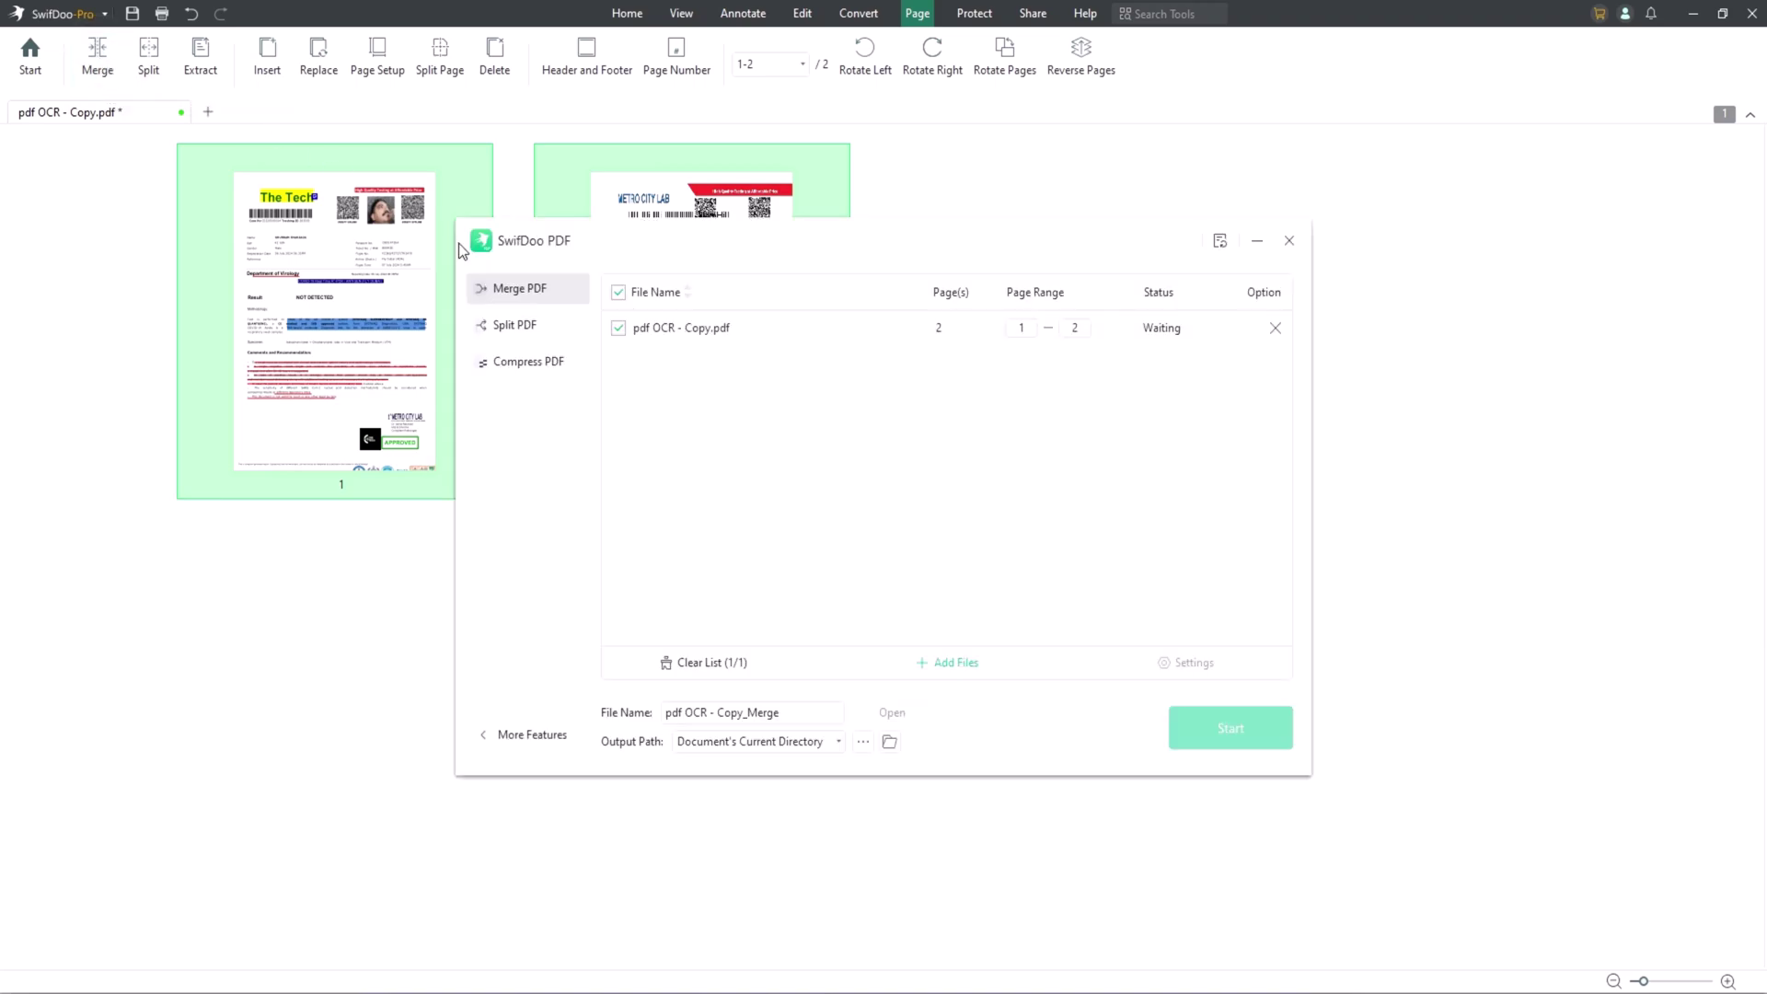
click(859, 428)
double_click(703, 404)
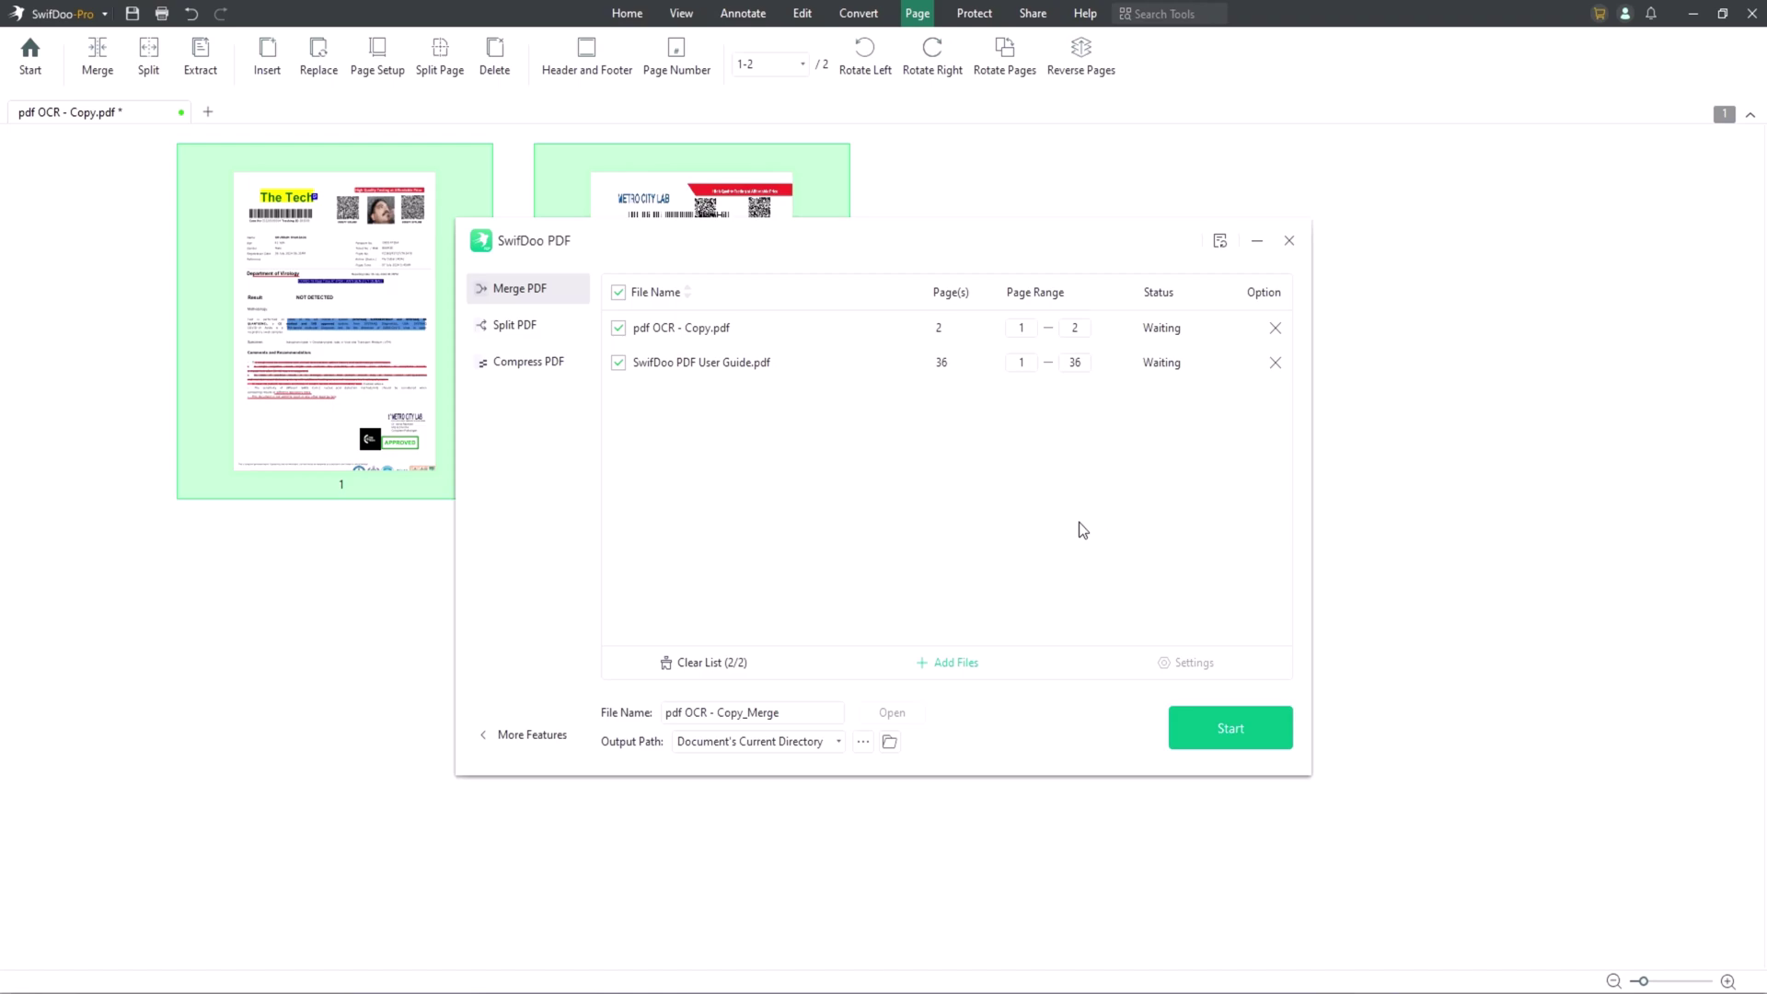
click(1229, 735)
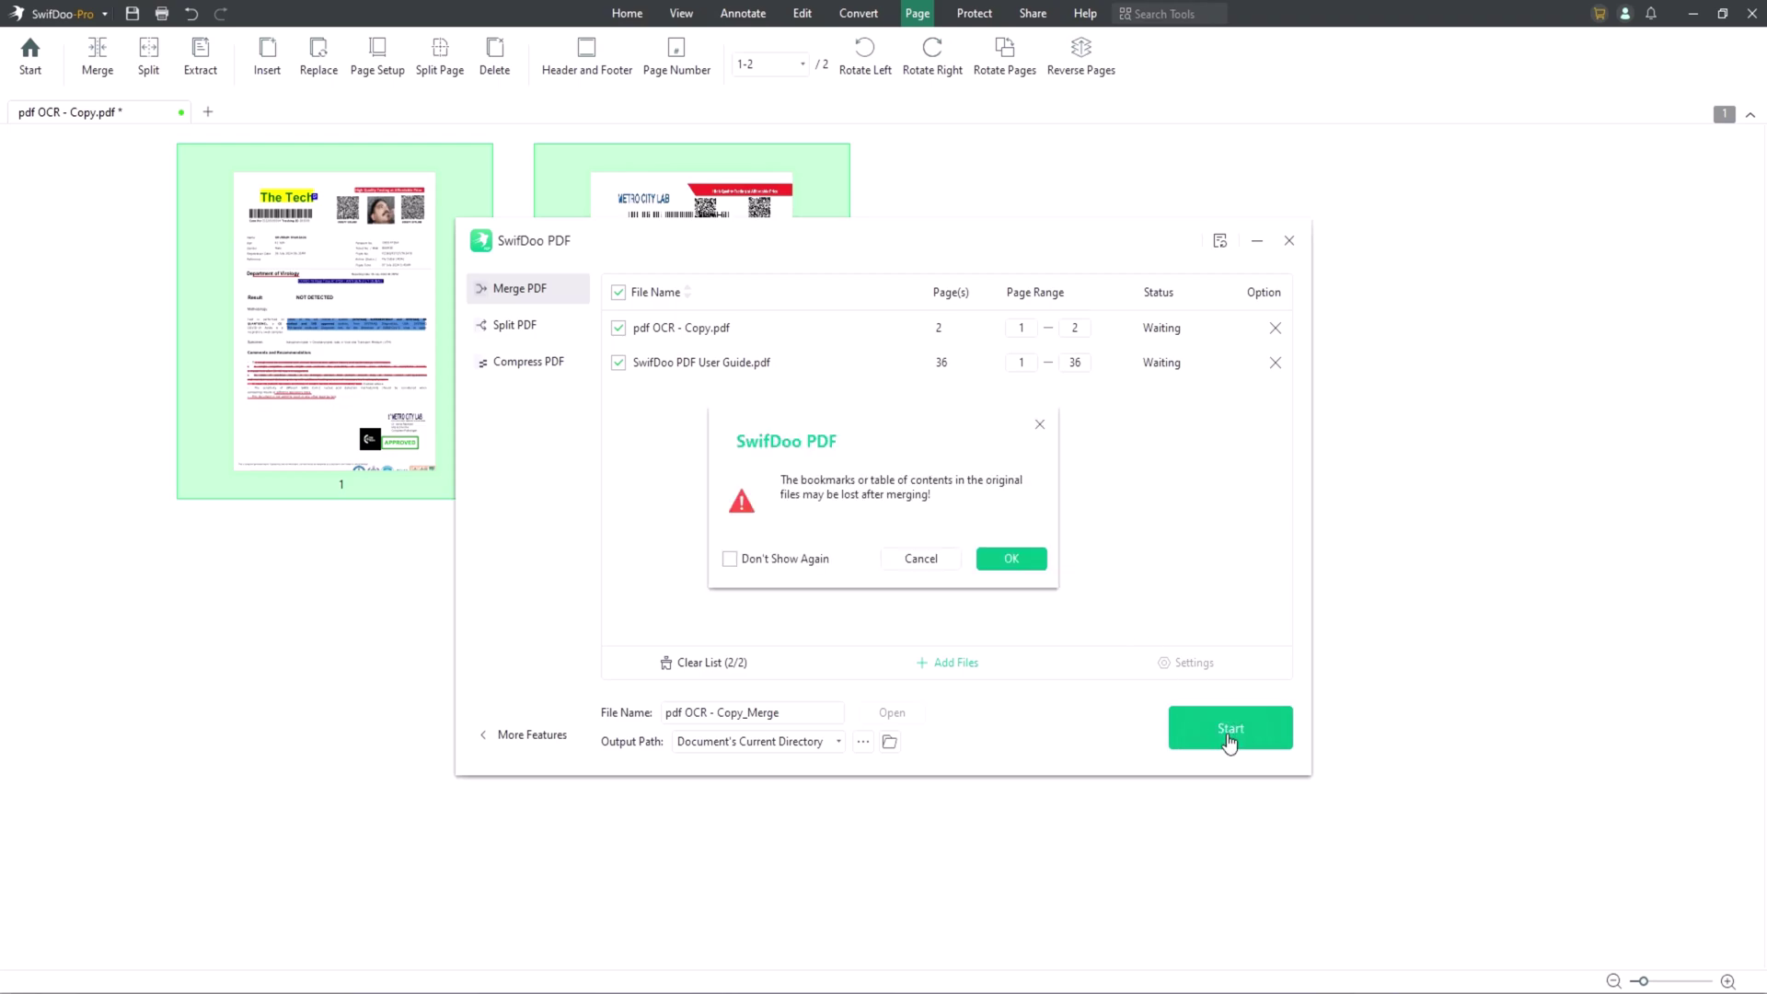
click(1017, 558)
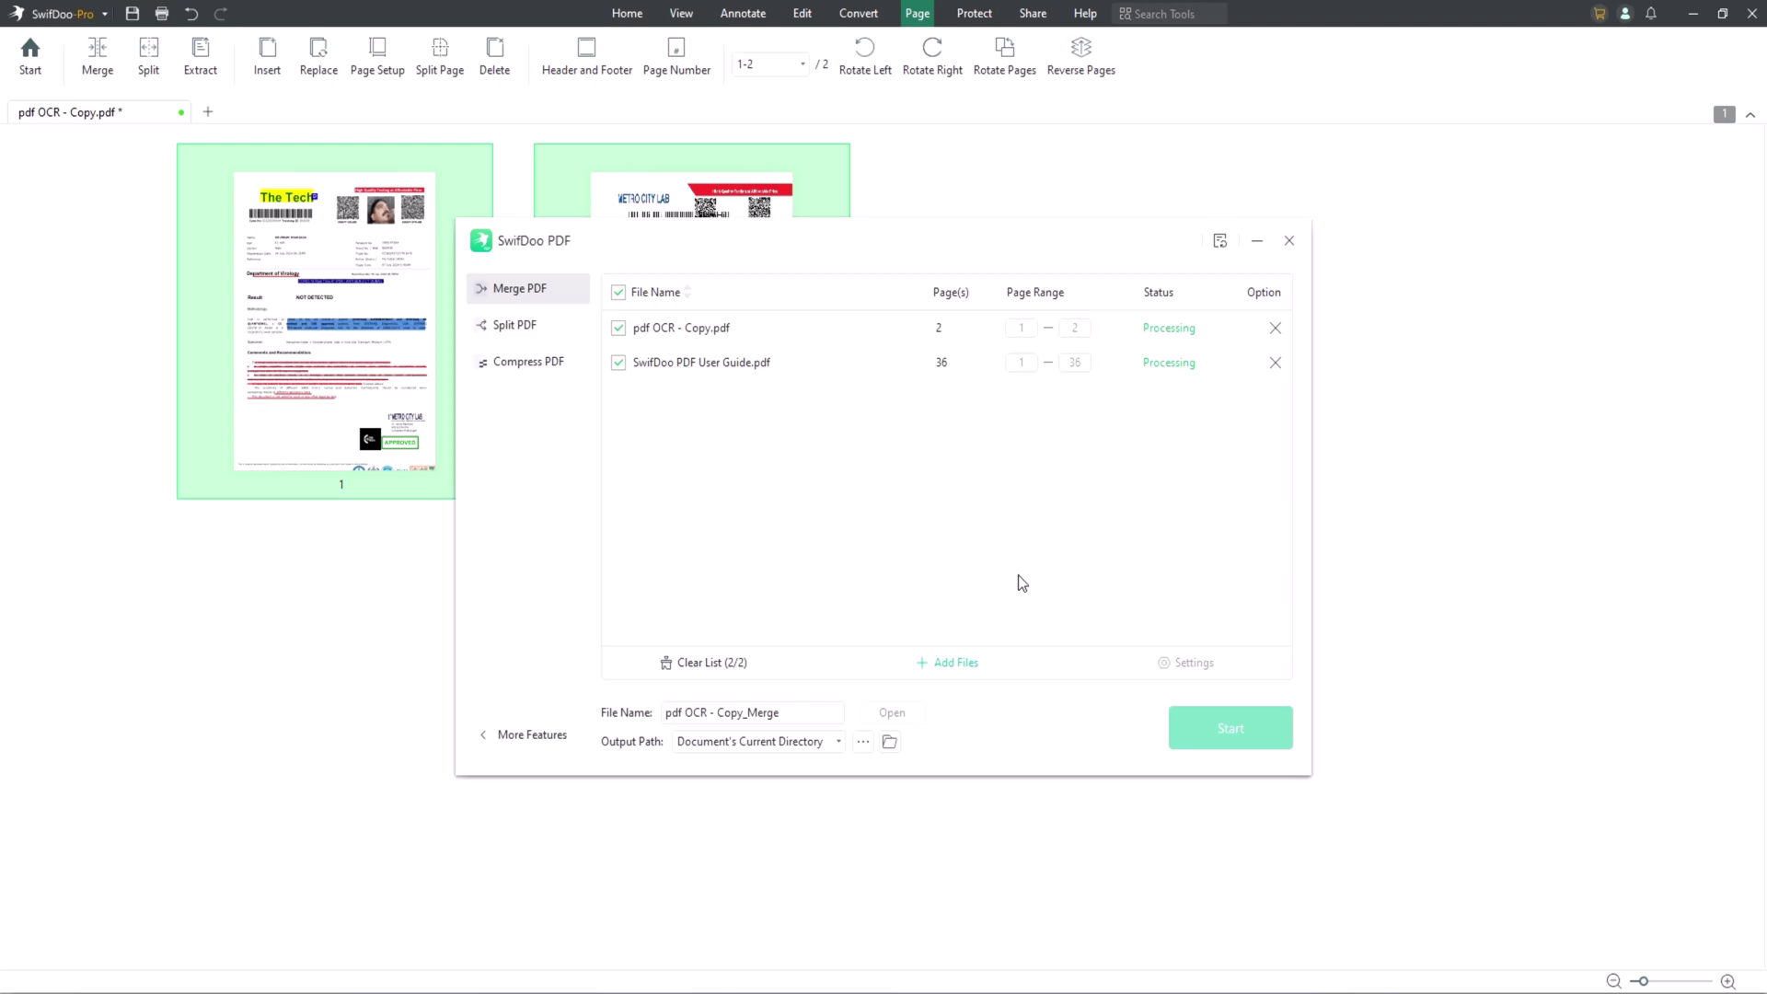
Close the Merge window, then save the report when starting Protect > Encryption.
key(Escape)
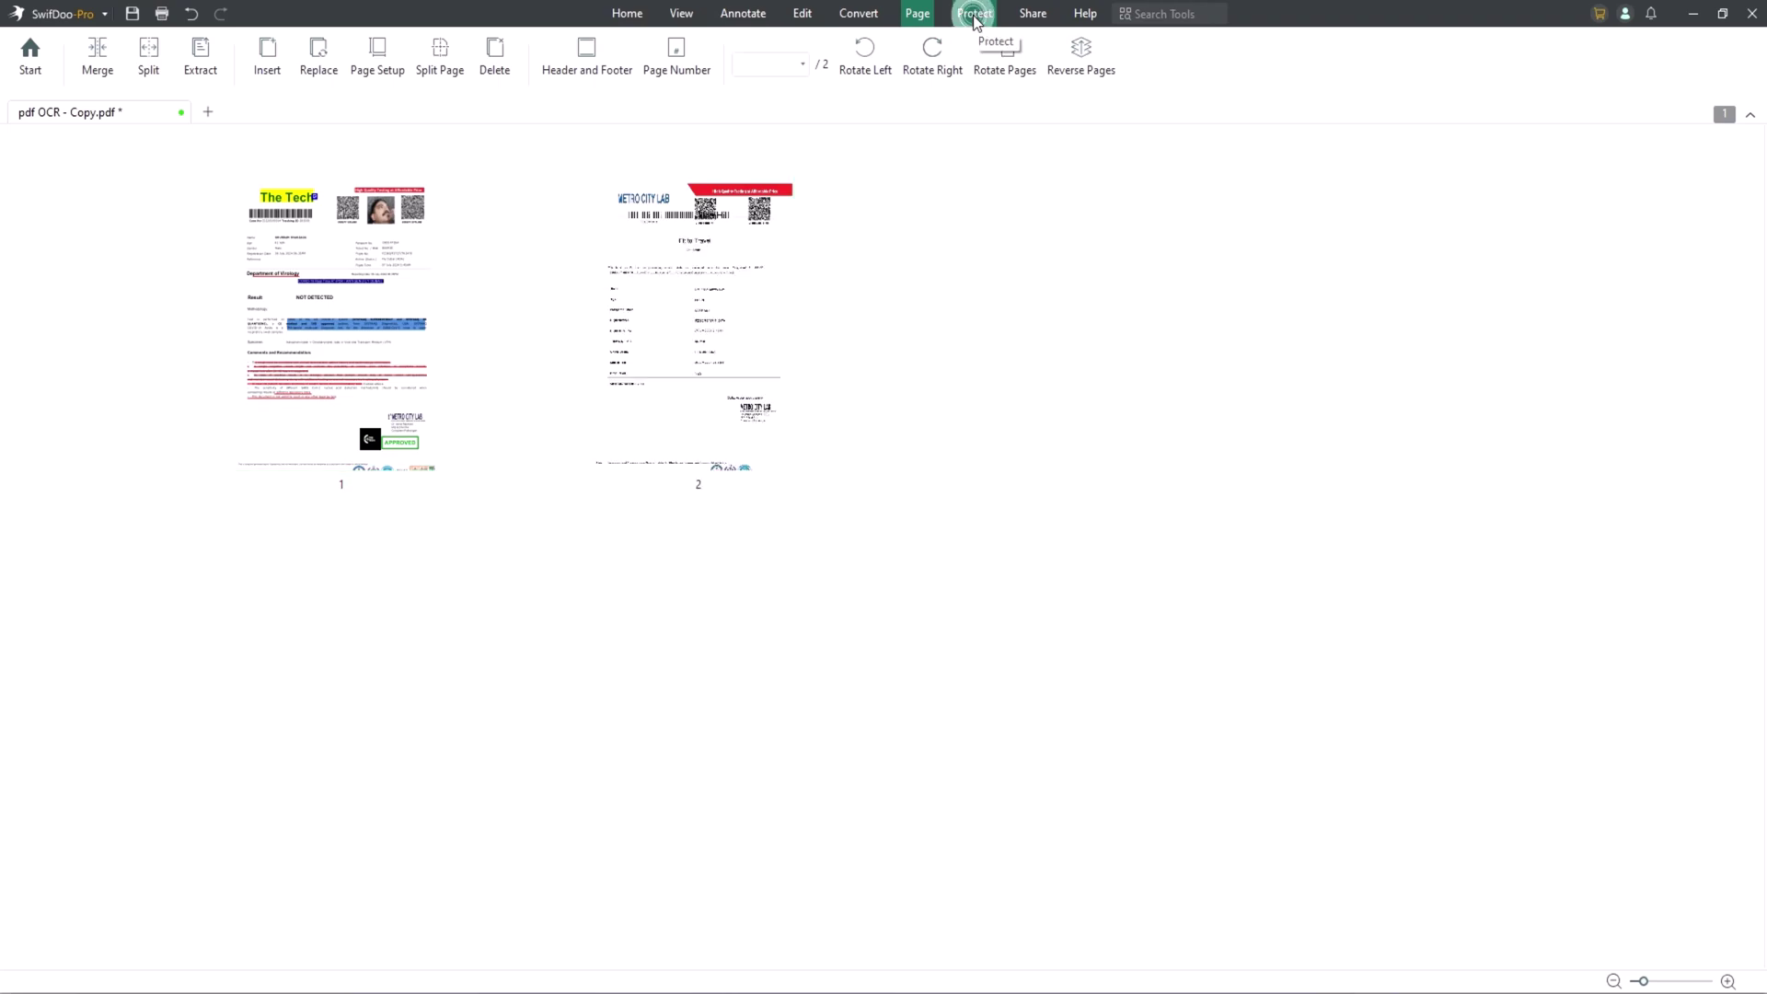
click(974, 13)
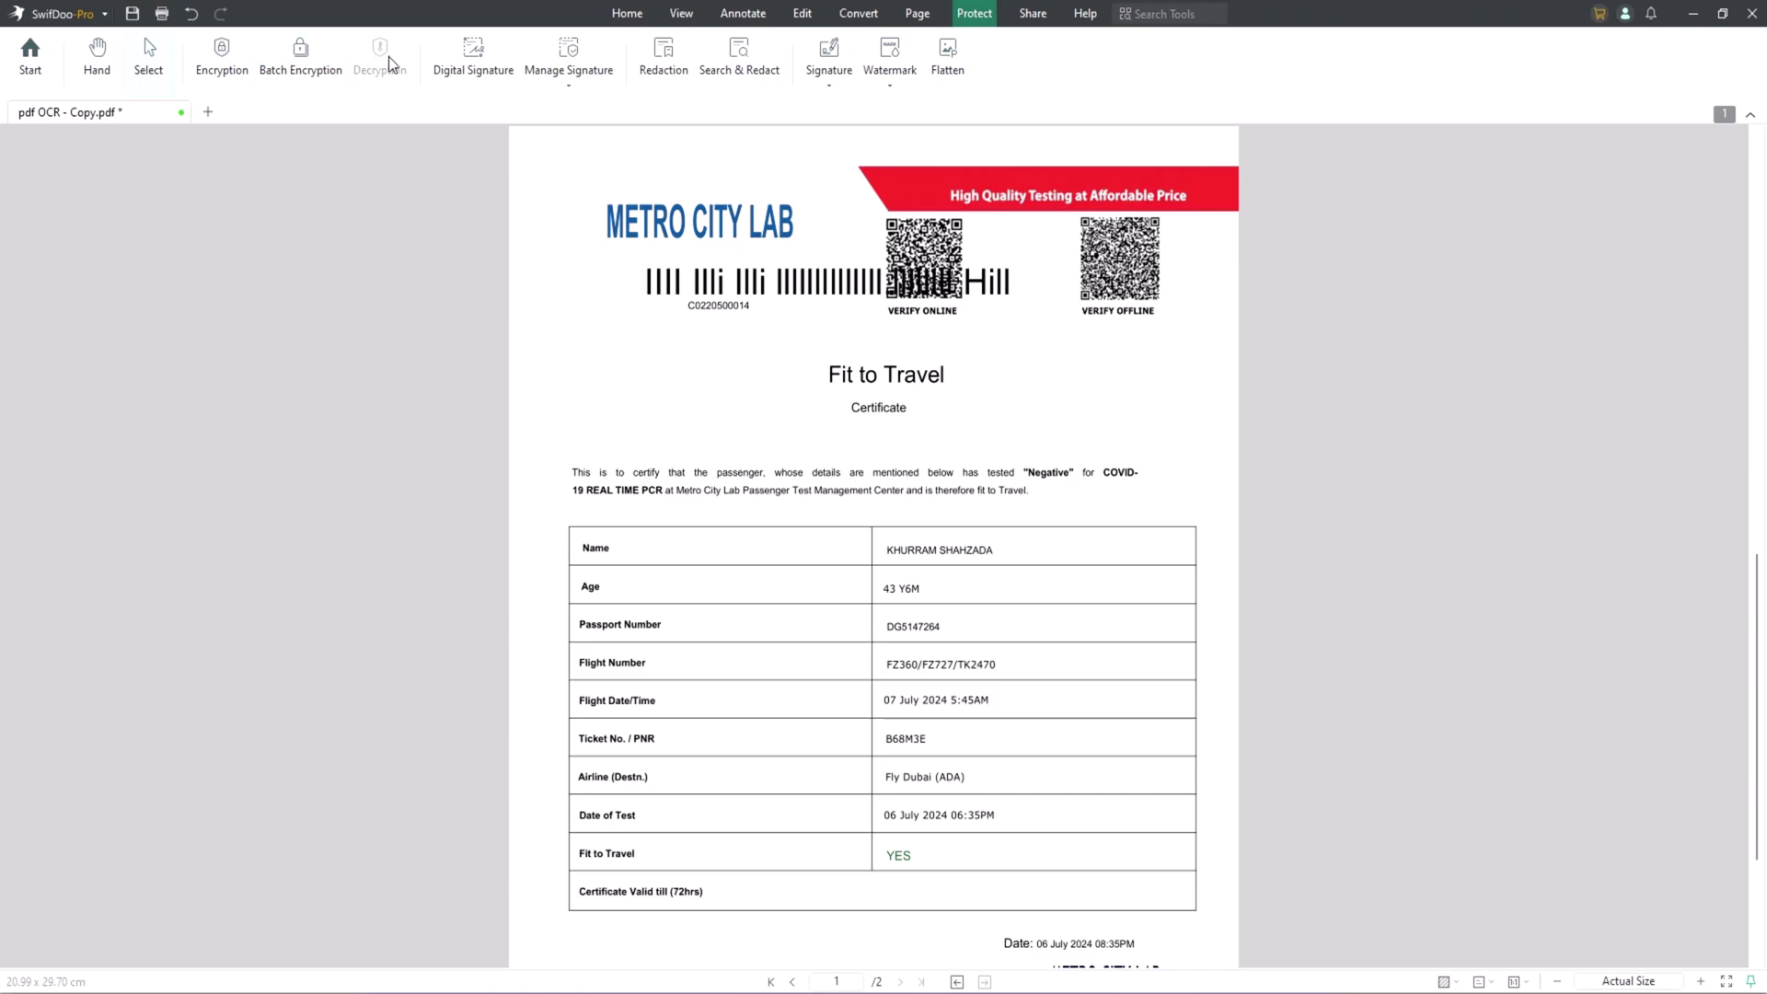
click(228, 69)
click(1031, 554)
scroll(710, 342, up, 6)
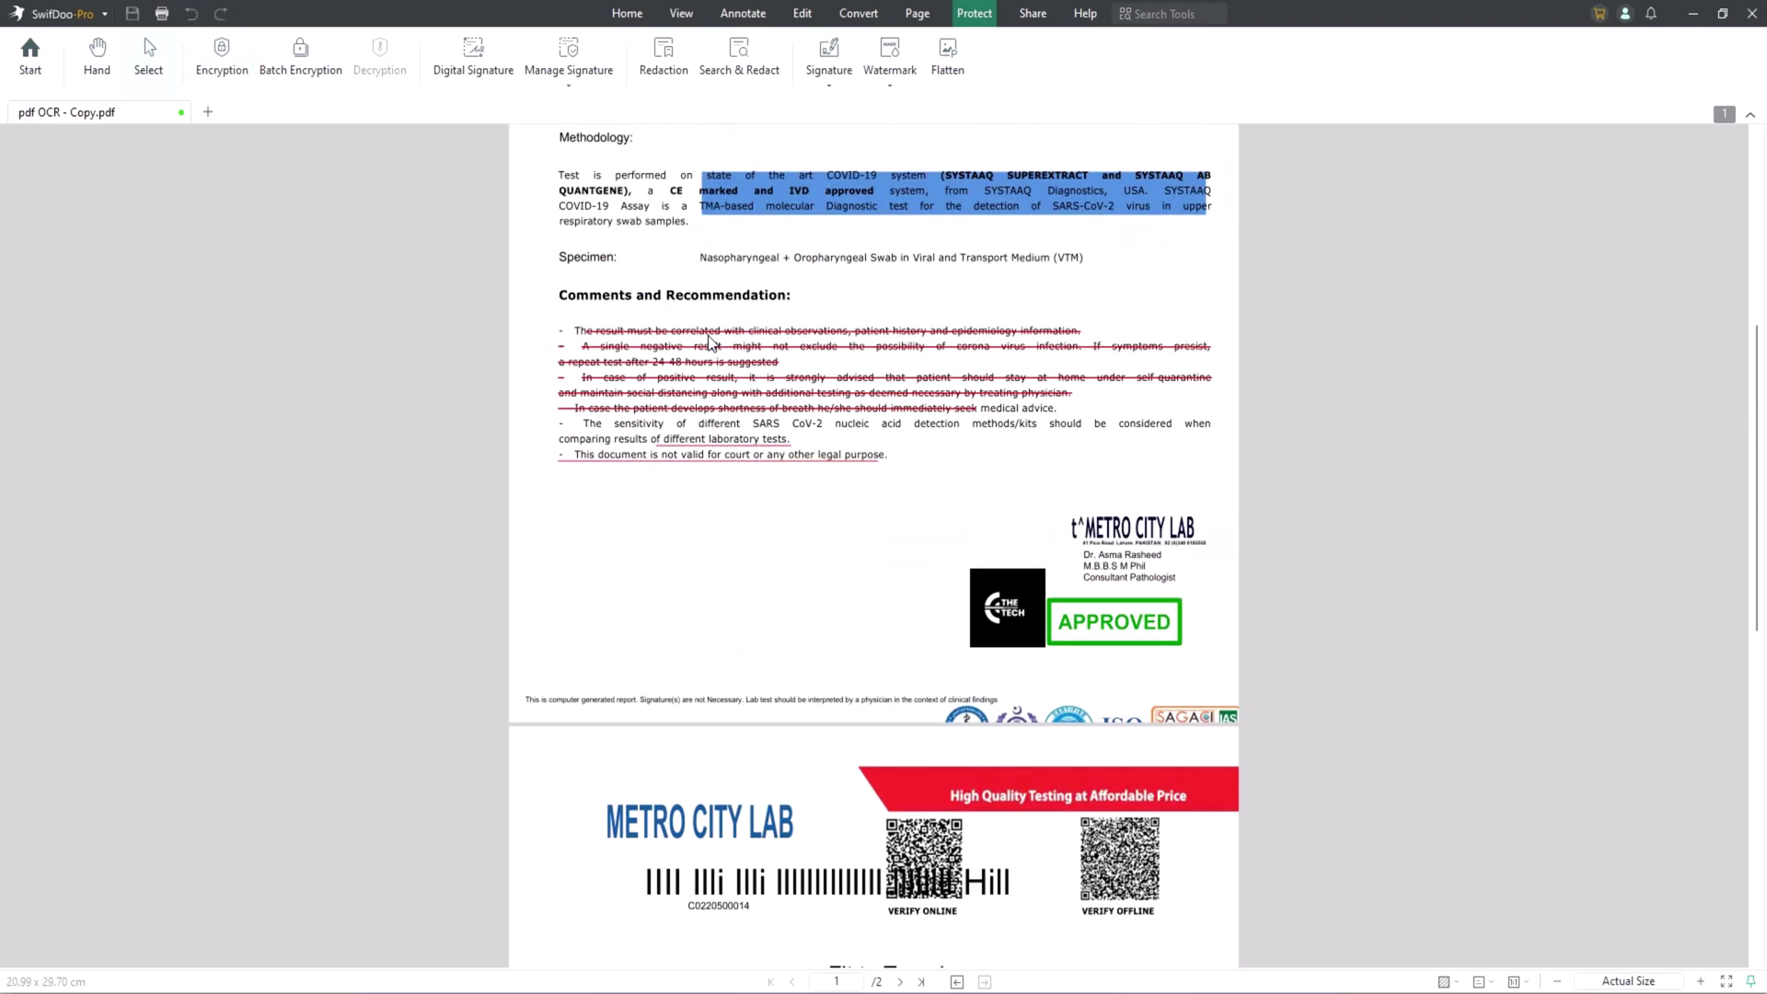
scroll(709, 339, up, 5)
Enable both an open password and a permission password in the Encryption settings.
click(234, 57)
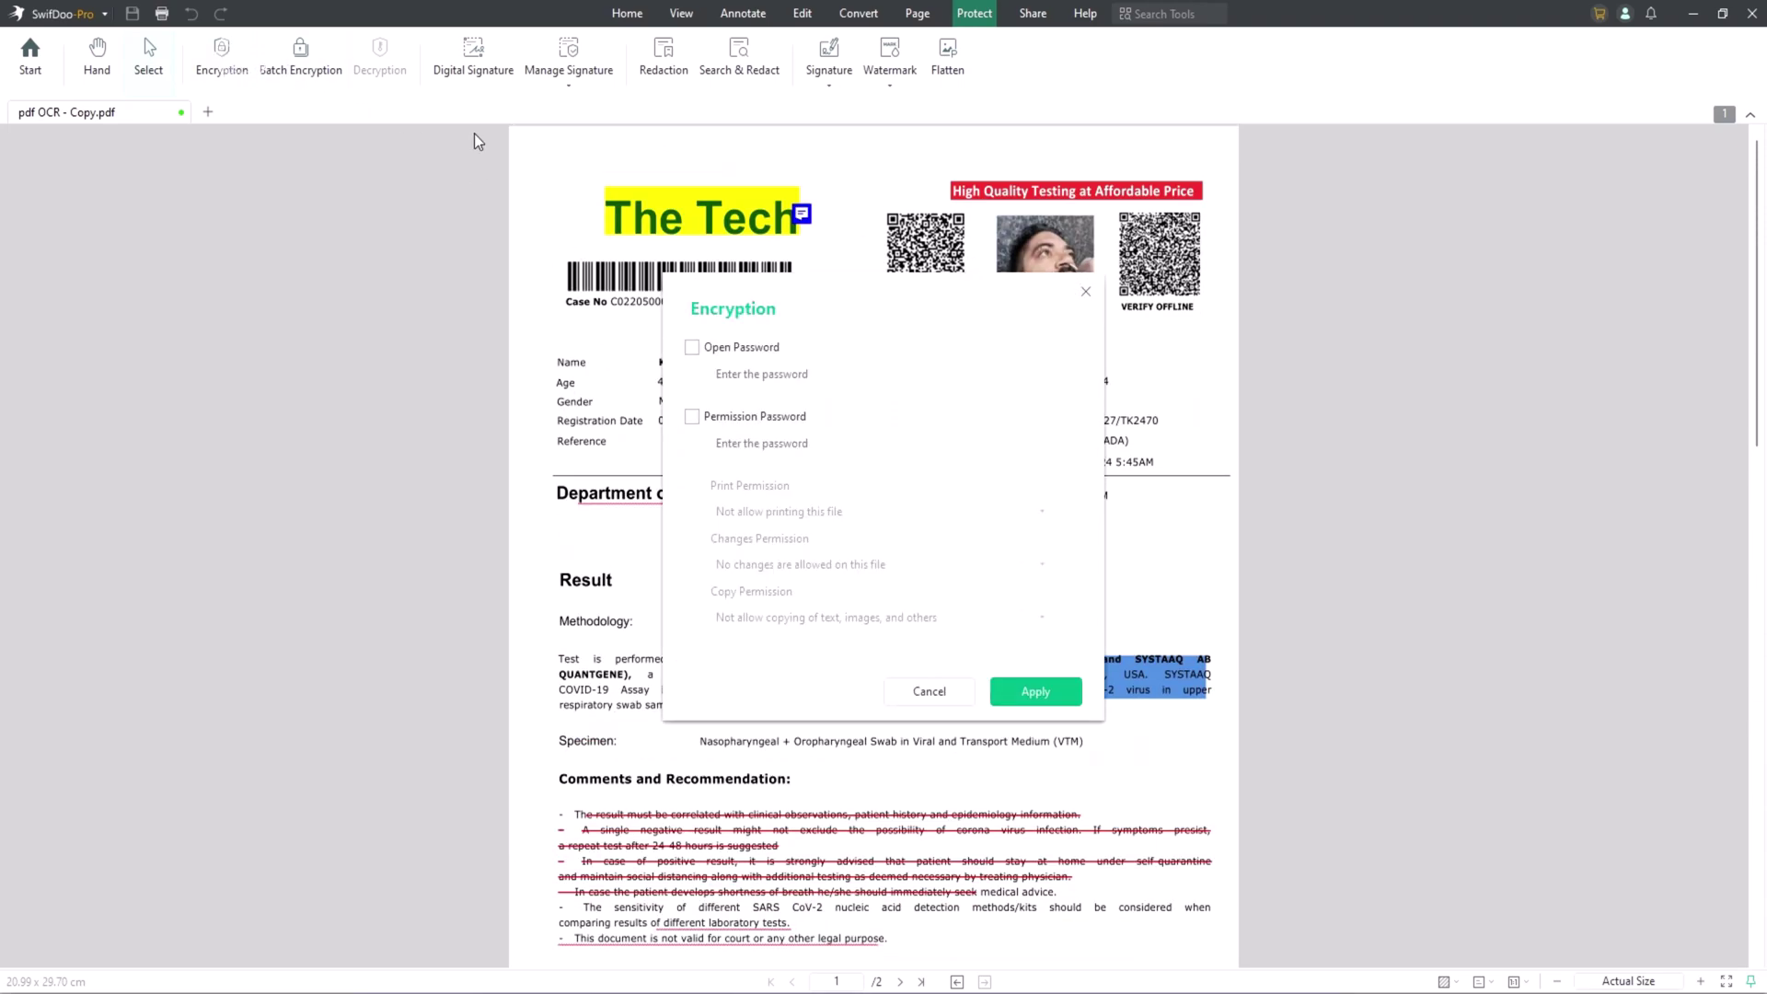
click(748, 352)
text(12)
key(BackSpace)
key(BackSpace)
key(BackSpace)
key(BackSpace)
click(739, 420)
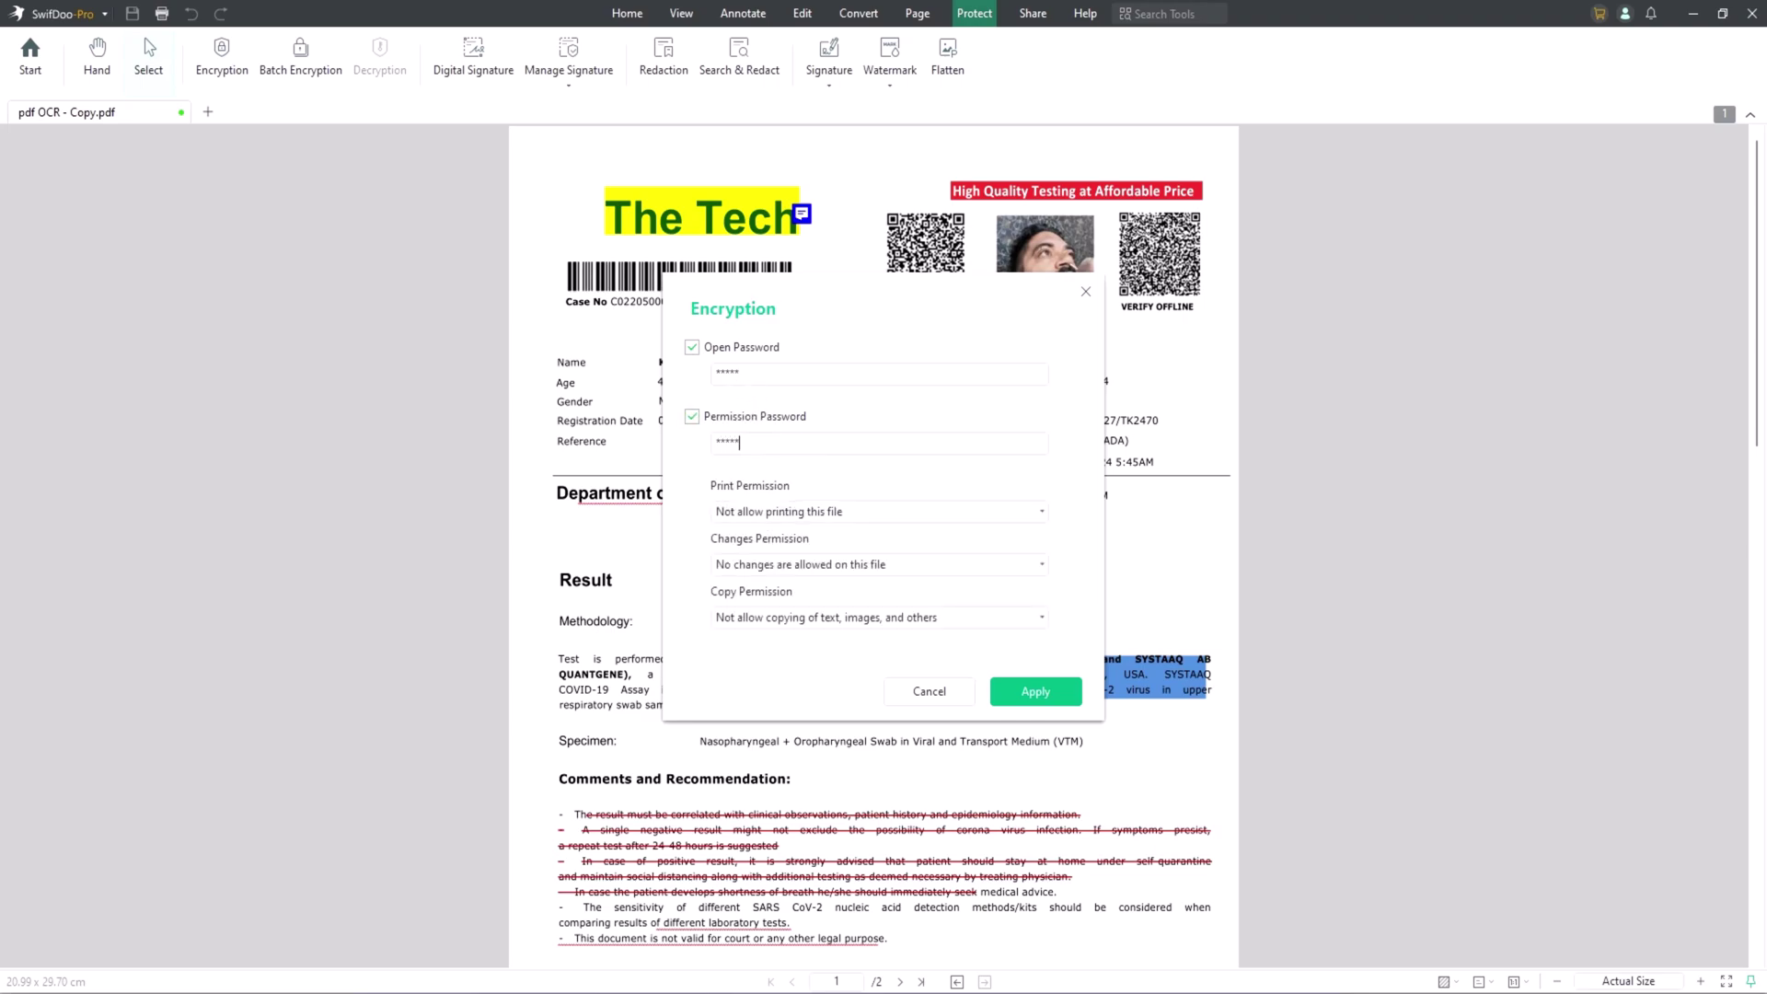
Allow printing, annotating/form filling and inserting/extracting, but keep copying of text and images disallowed.
click(782, 512)
click(750, 563)
click(801, 565)
click(828, 640)
click(829, 617)
click(791, 646)
click(879, 564)
click(829, 600)
Enter the permission password, apply the encryption, and reopen the file with its password.
click(1034, 692)
key(BackSpace)
key(BackSpace)
key(BackSpace)
key(BackSpace)
key(BackSpace)
text(1234)
click(1004, 690)
click(955, 494)
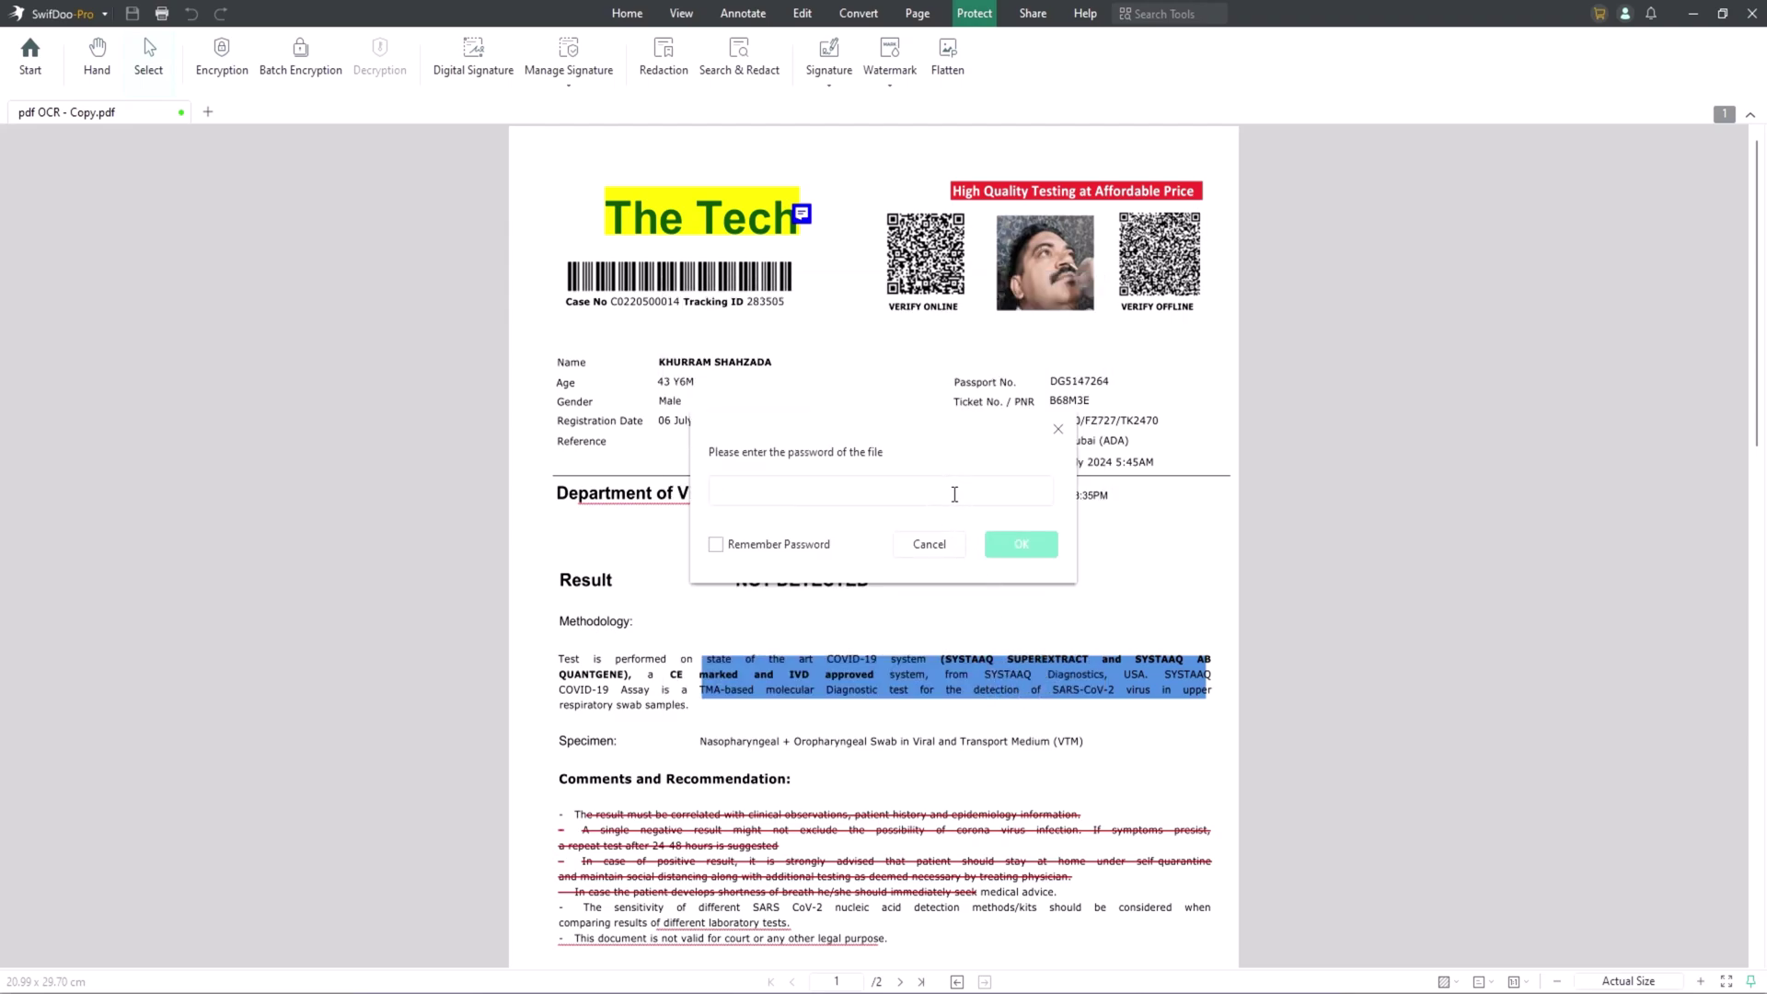
text(1234)
key(Return)
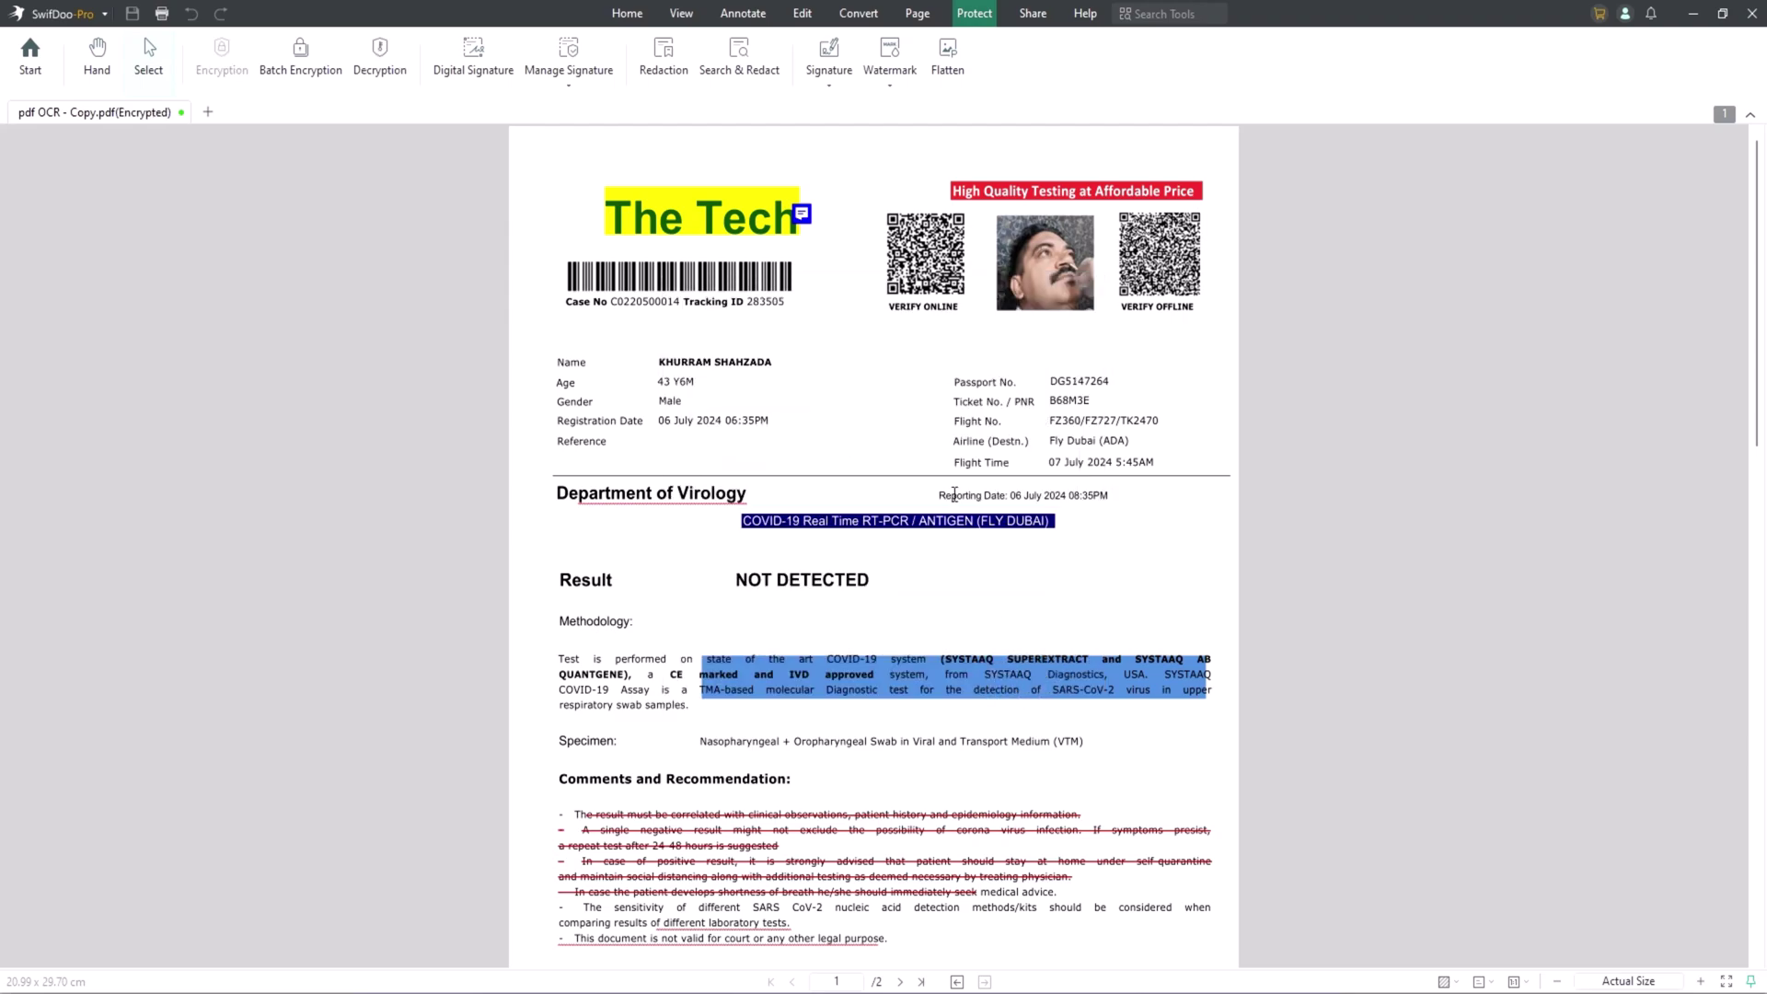
Start a new signature, compare the Type, Image and Camera options, and choose Draw.
click(829, 80)
click(853, 119)
click(682, 339)
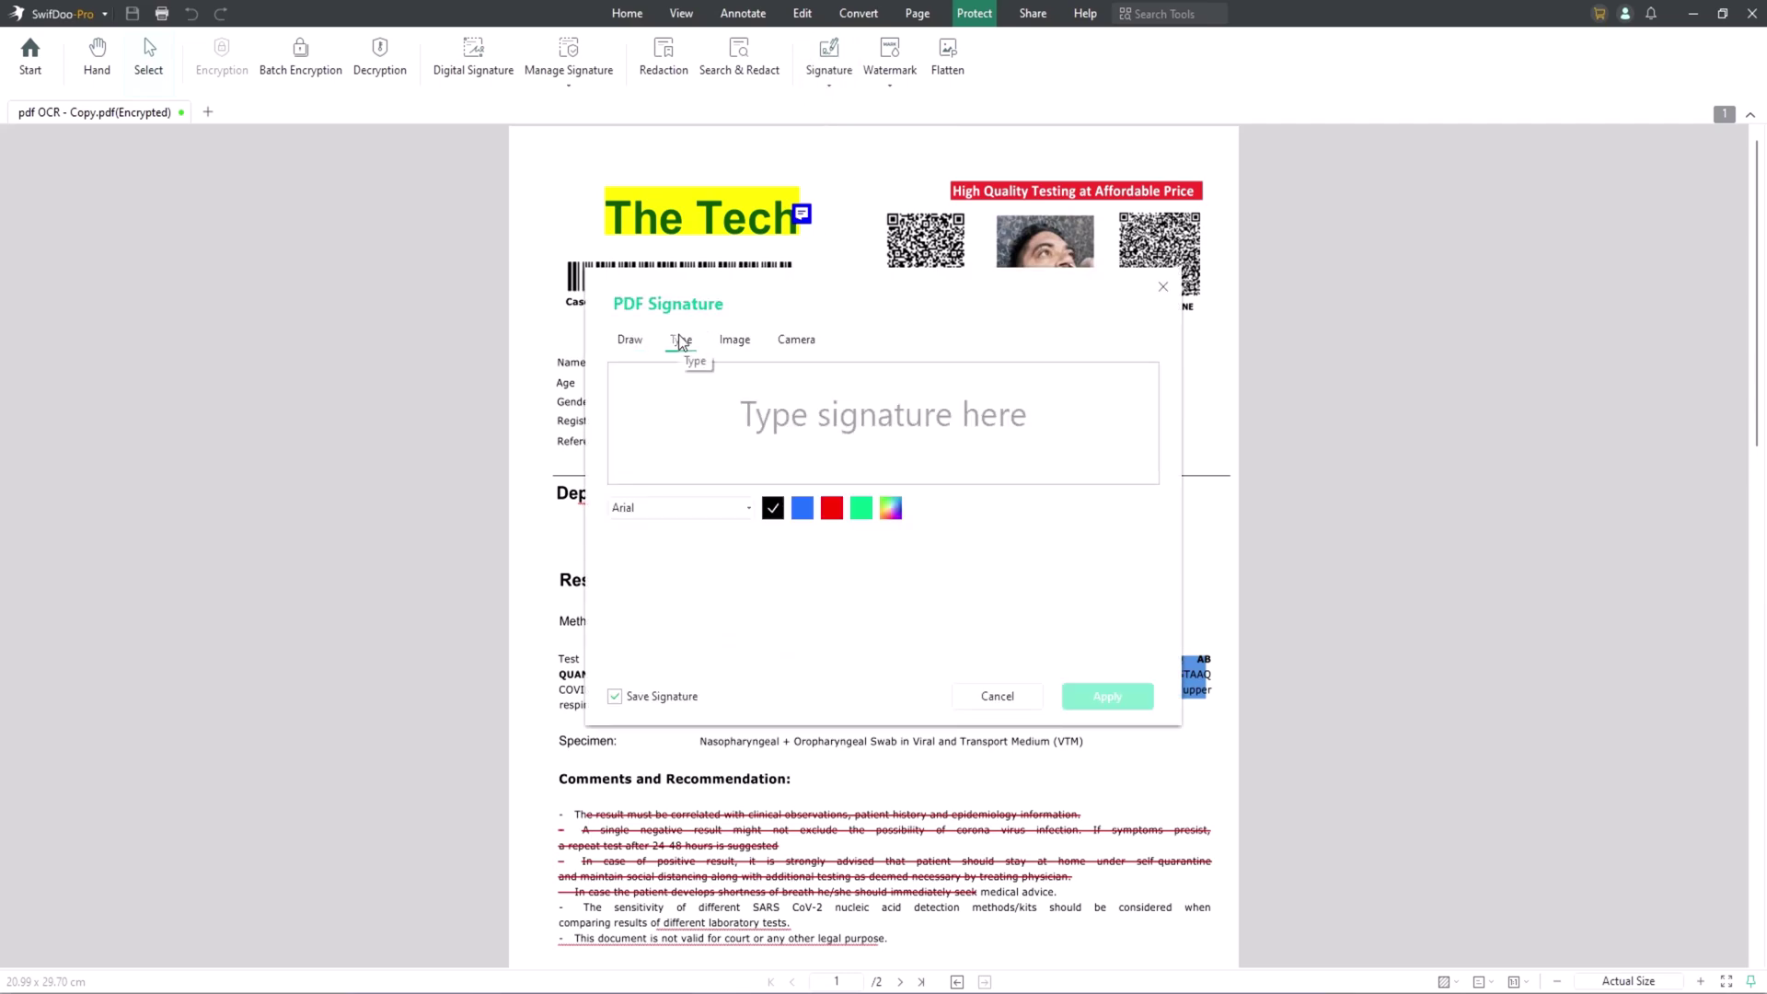
click(737, 340)
click(797, 345)
click(741, 345)
click(632, 340)
Draw a freehand signature, colour it green, and apply it.
drag(799, 500, 969, 492)
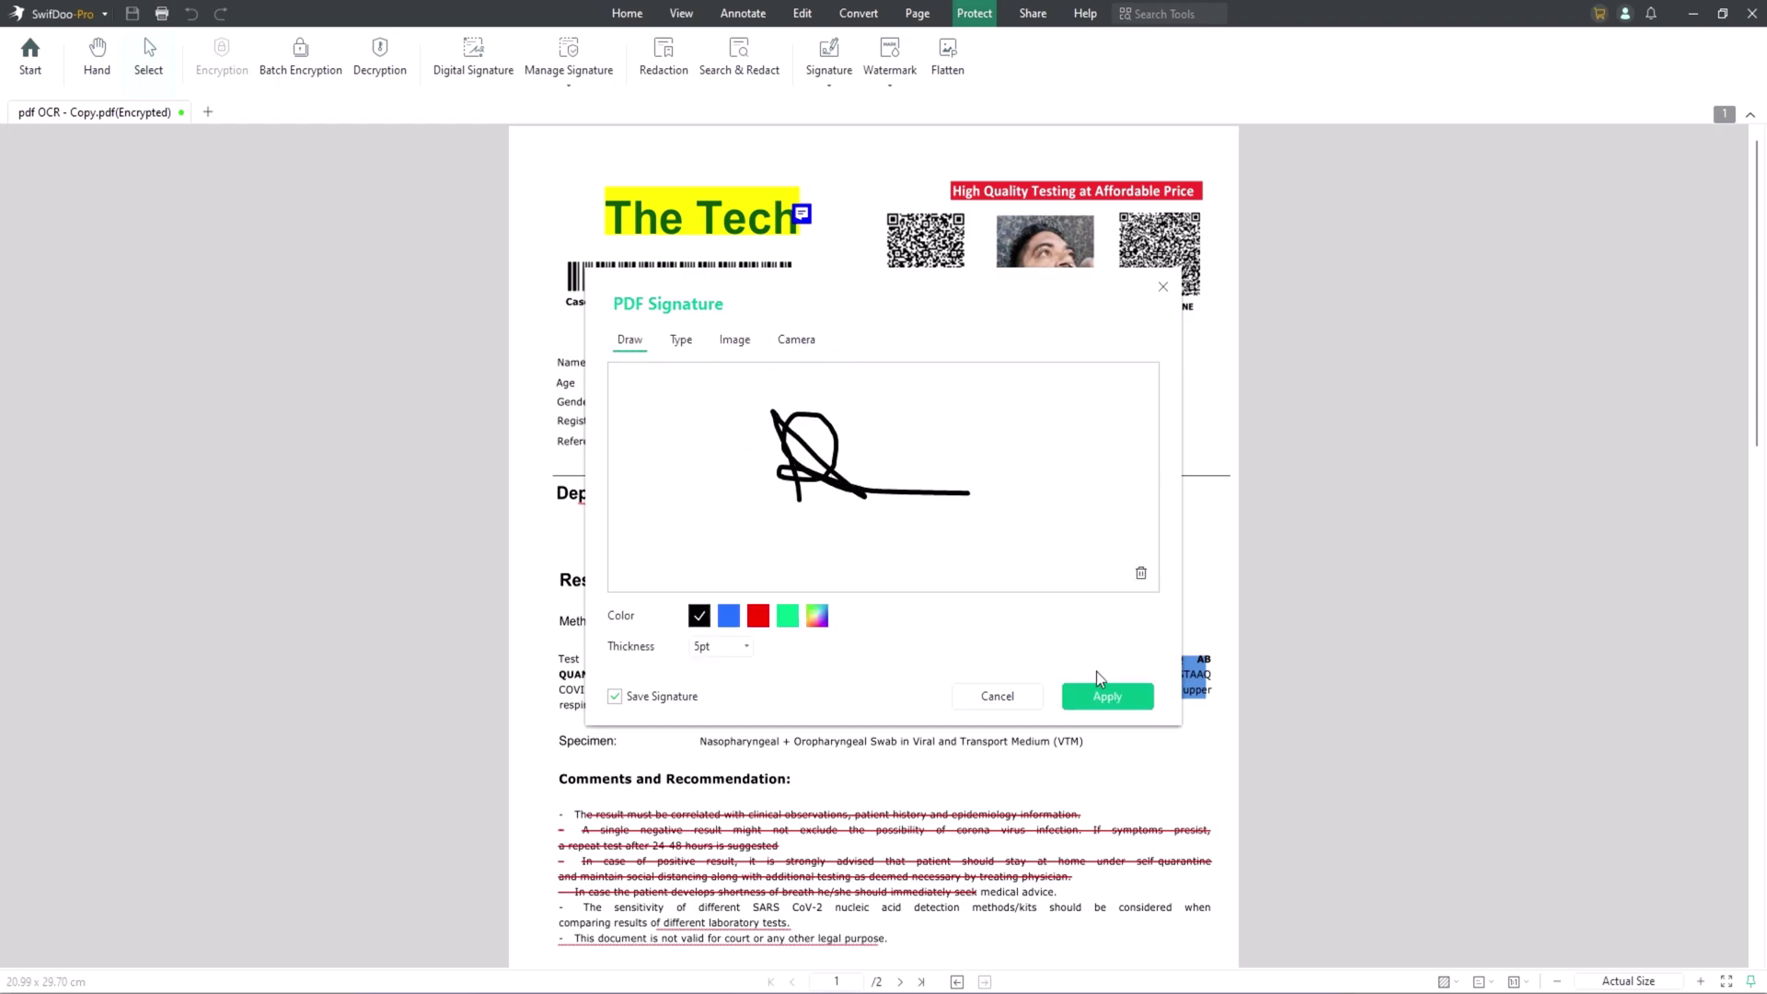
click(758, 615)
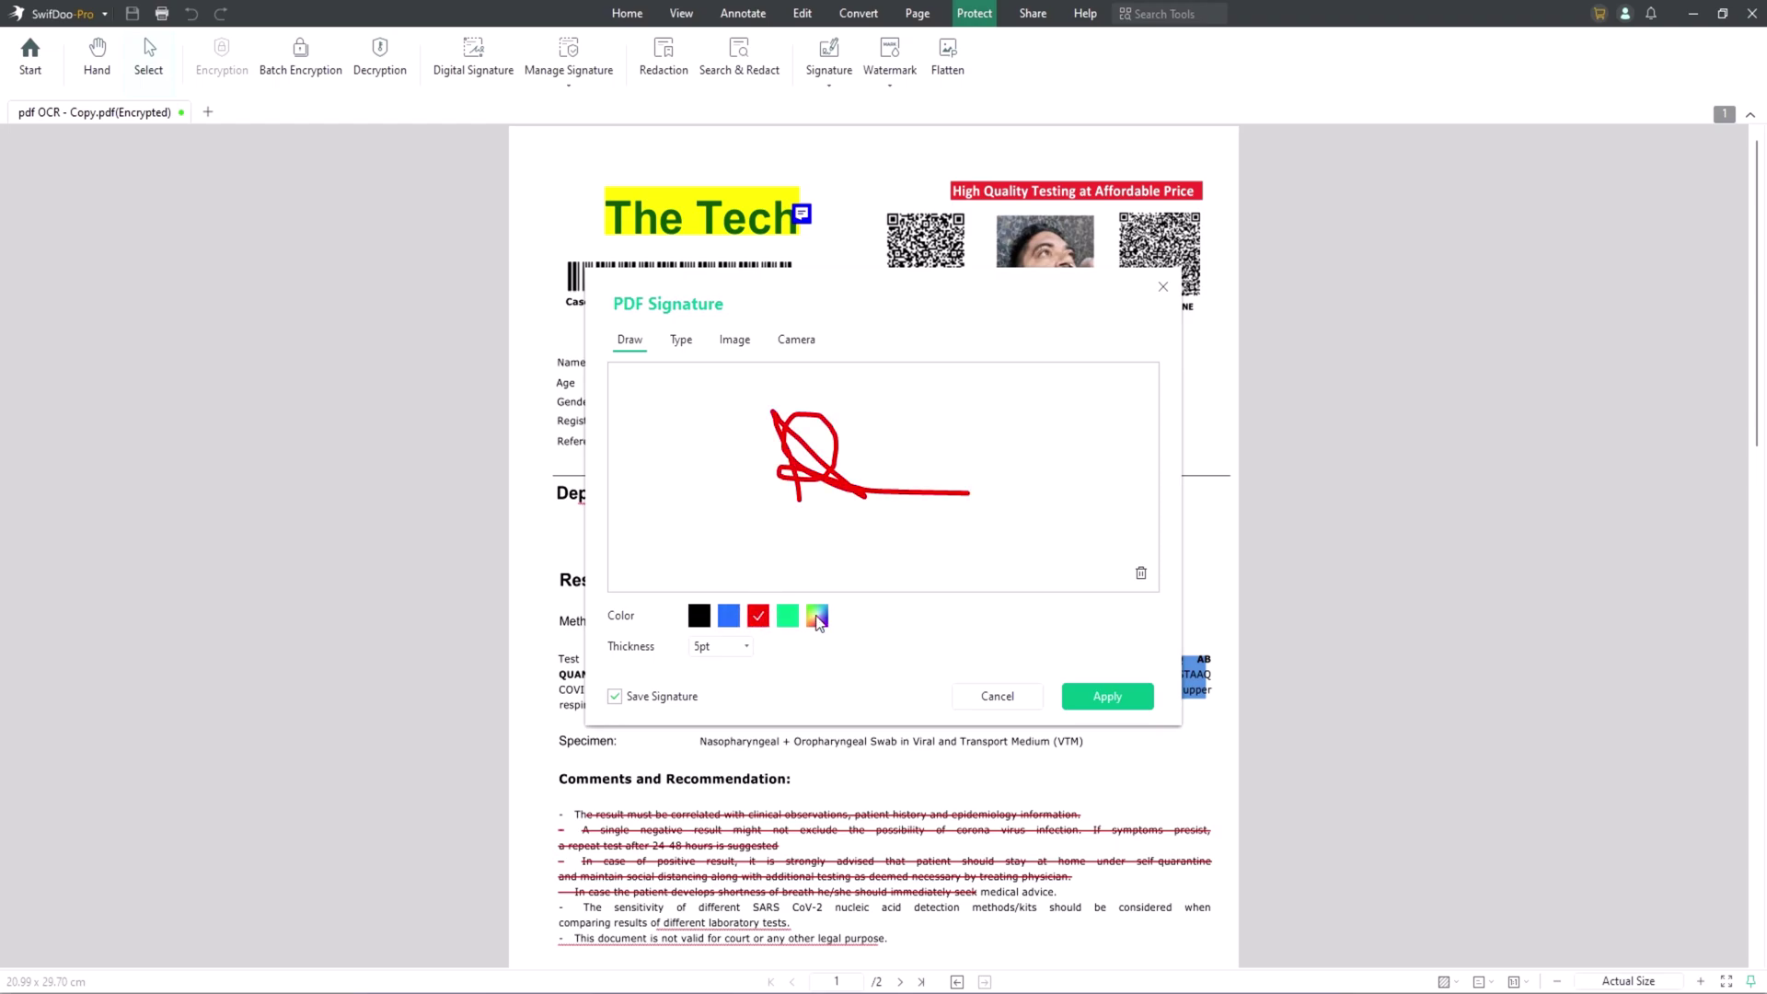
click(787, 615)
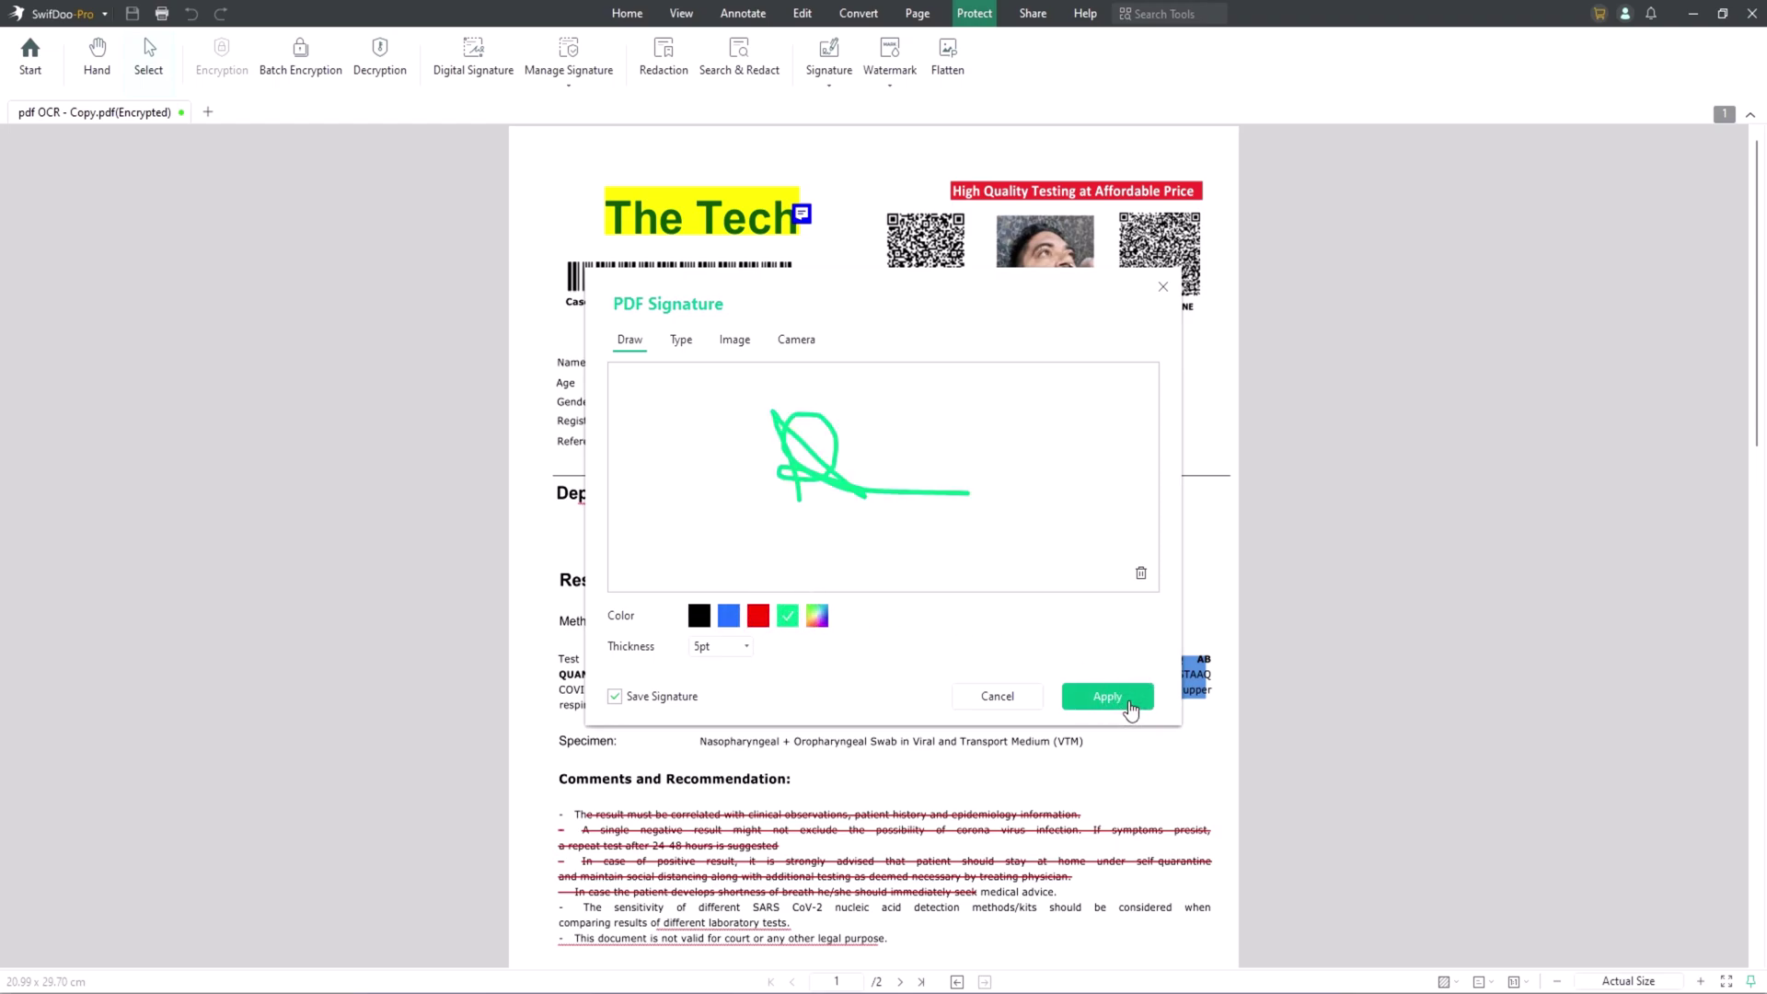
click(1130, 705)
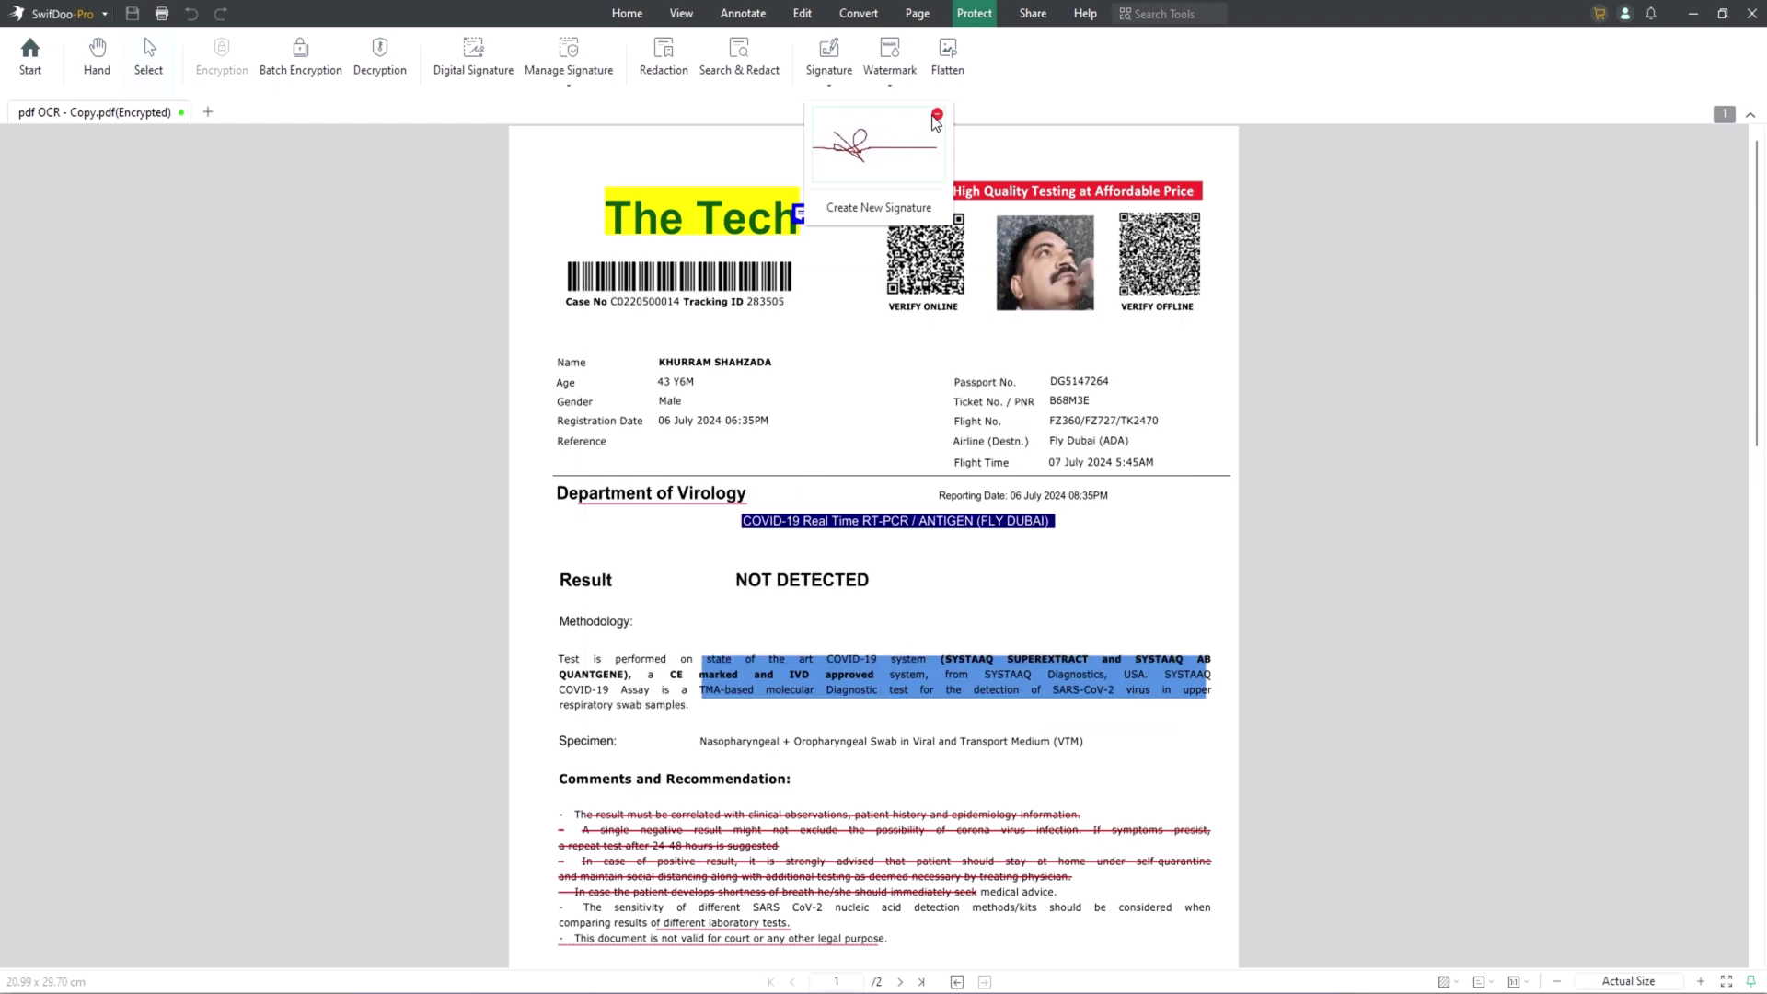
Create another new signature, drawing it freehand in green.
click(832, 83)
click(853, 120)
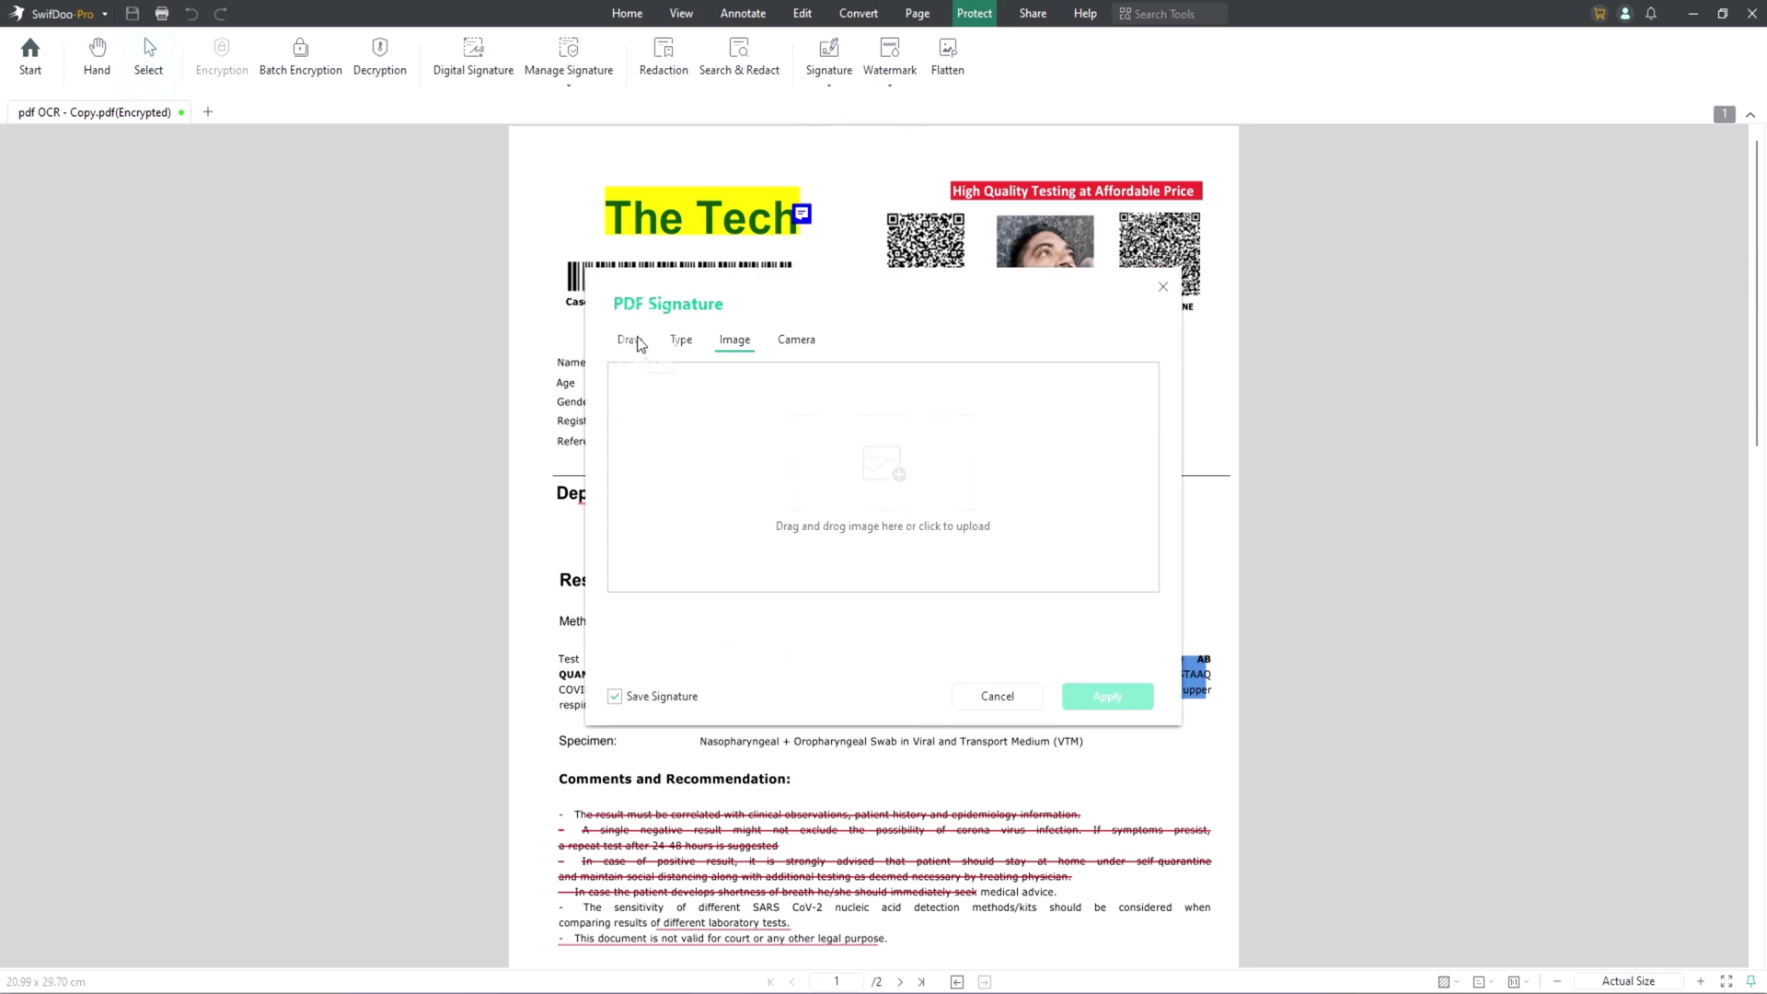
mouse_move(797, 499)
mouse_down()
mouse_move(865, 497)
mouse_move(804, 467)
mouse_move(970, 493)
mouse_up()
click(758, 615)
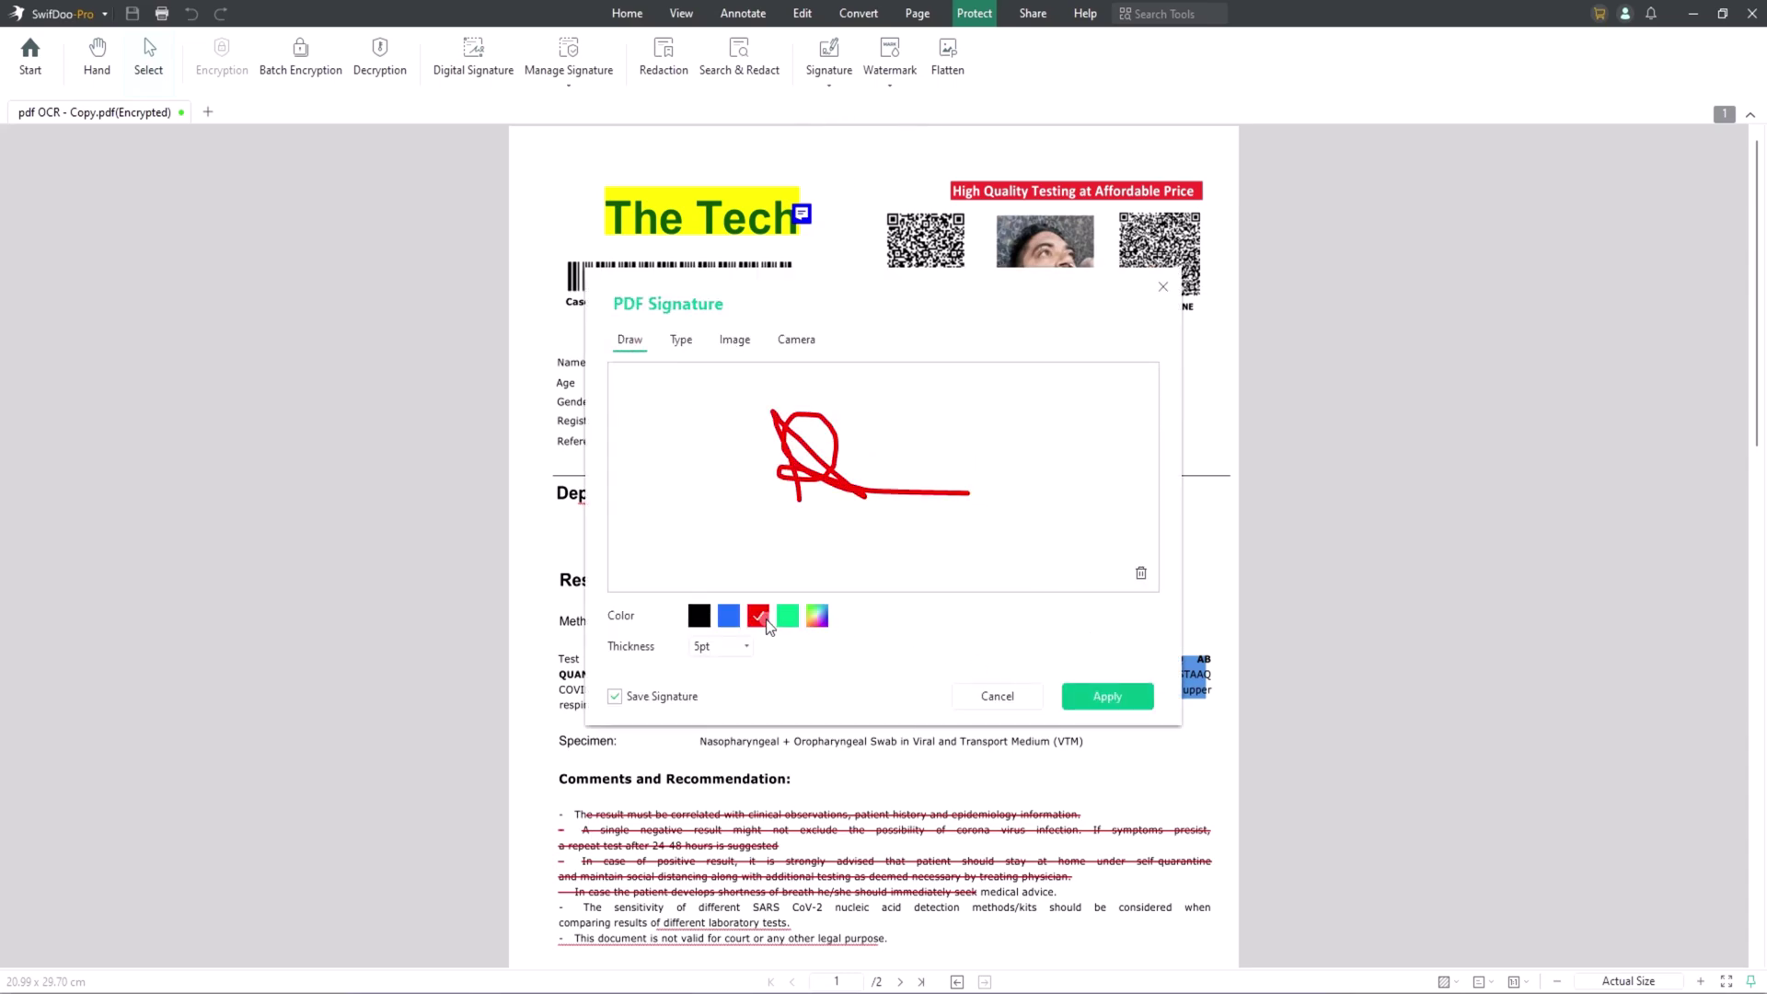
click(788, 615)
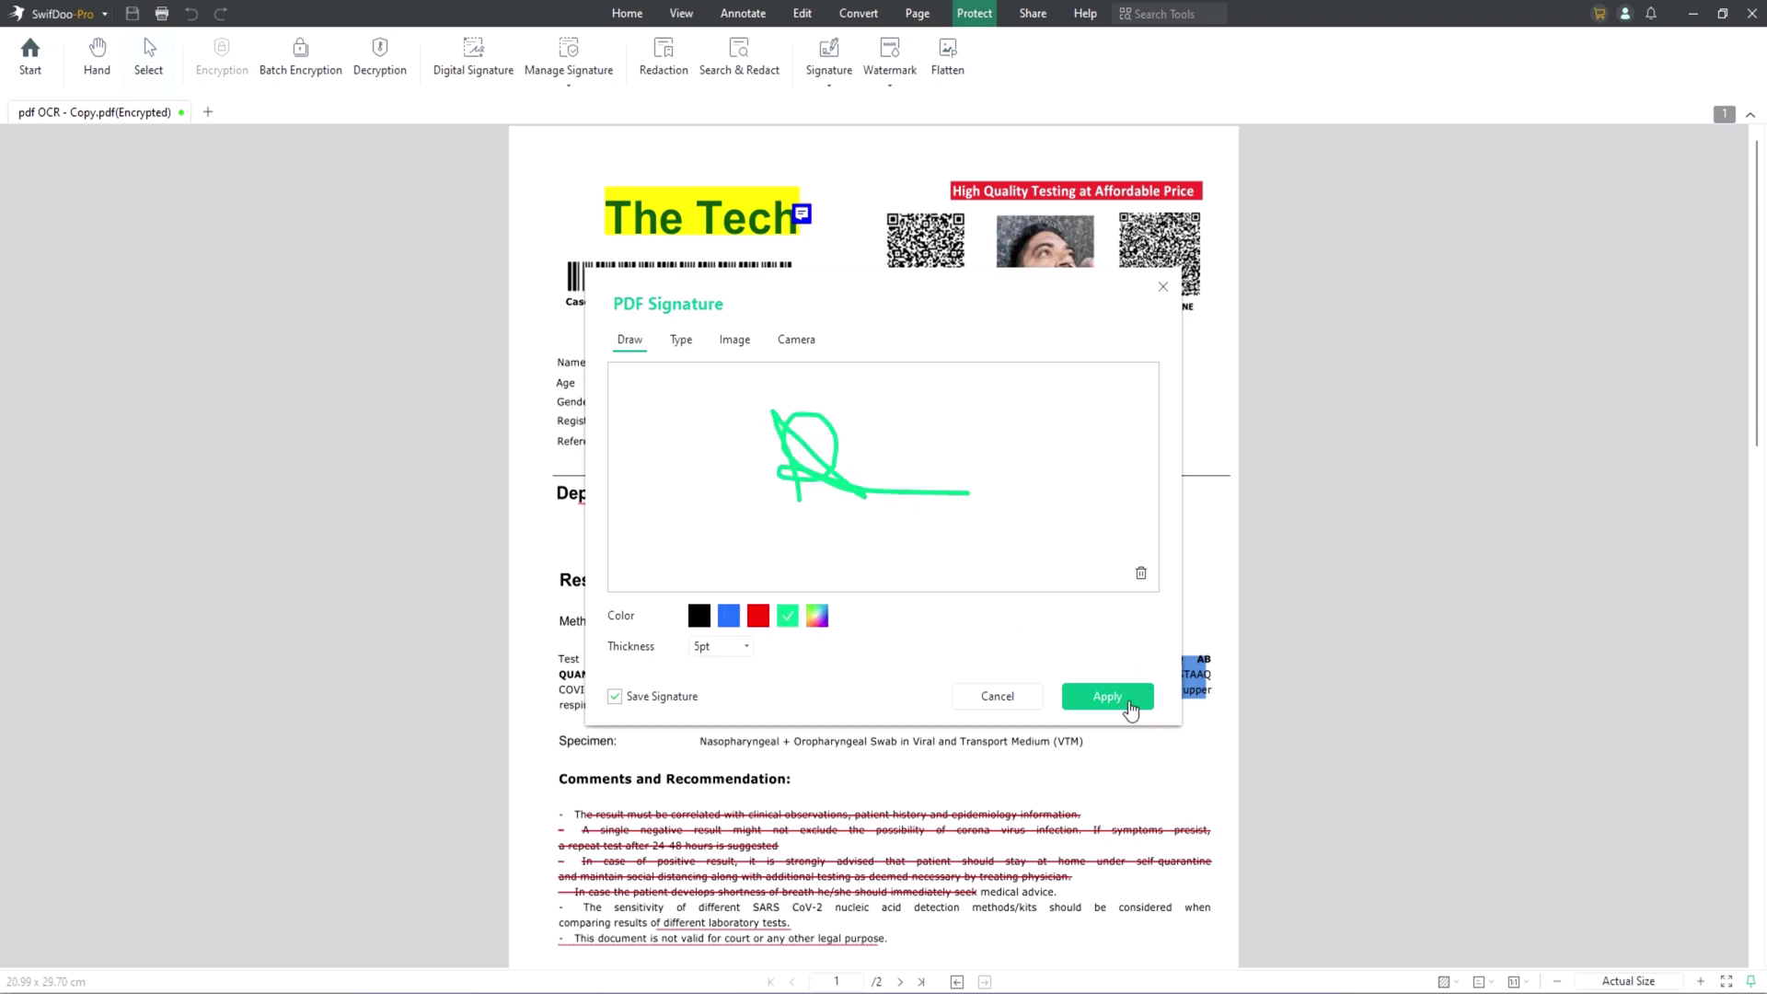
Place the green signature at the bottom of page 1, enlarge it, and move it beside the APPROVED stamp.
click(1107, 697)
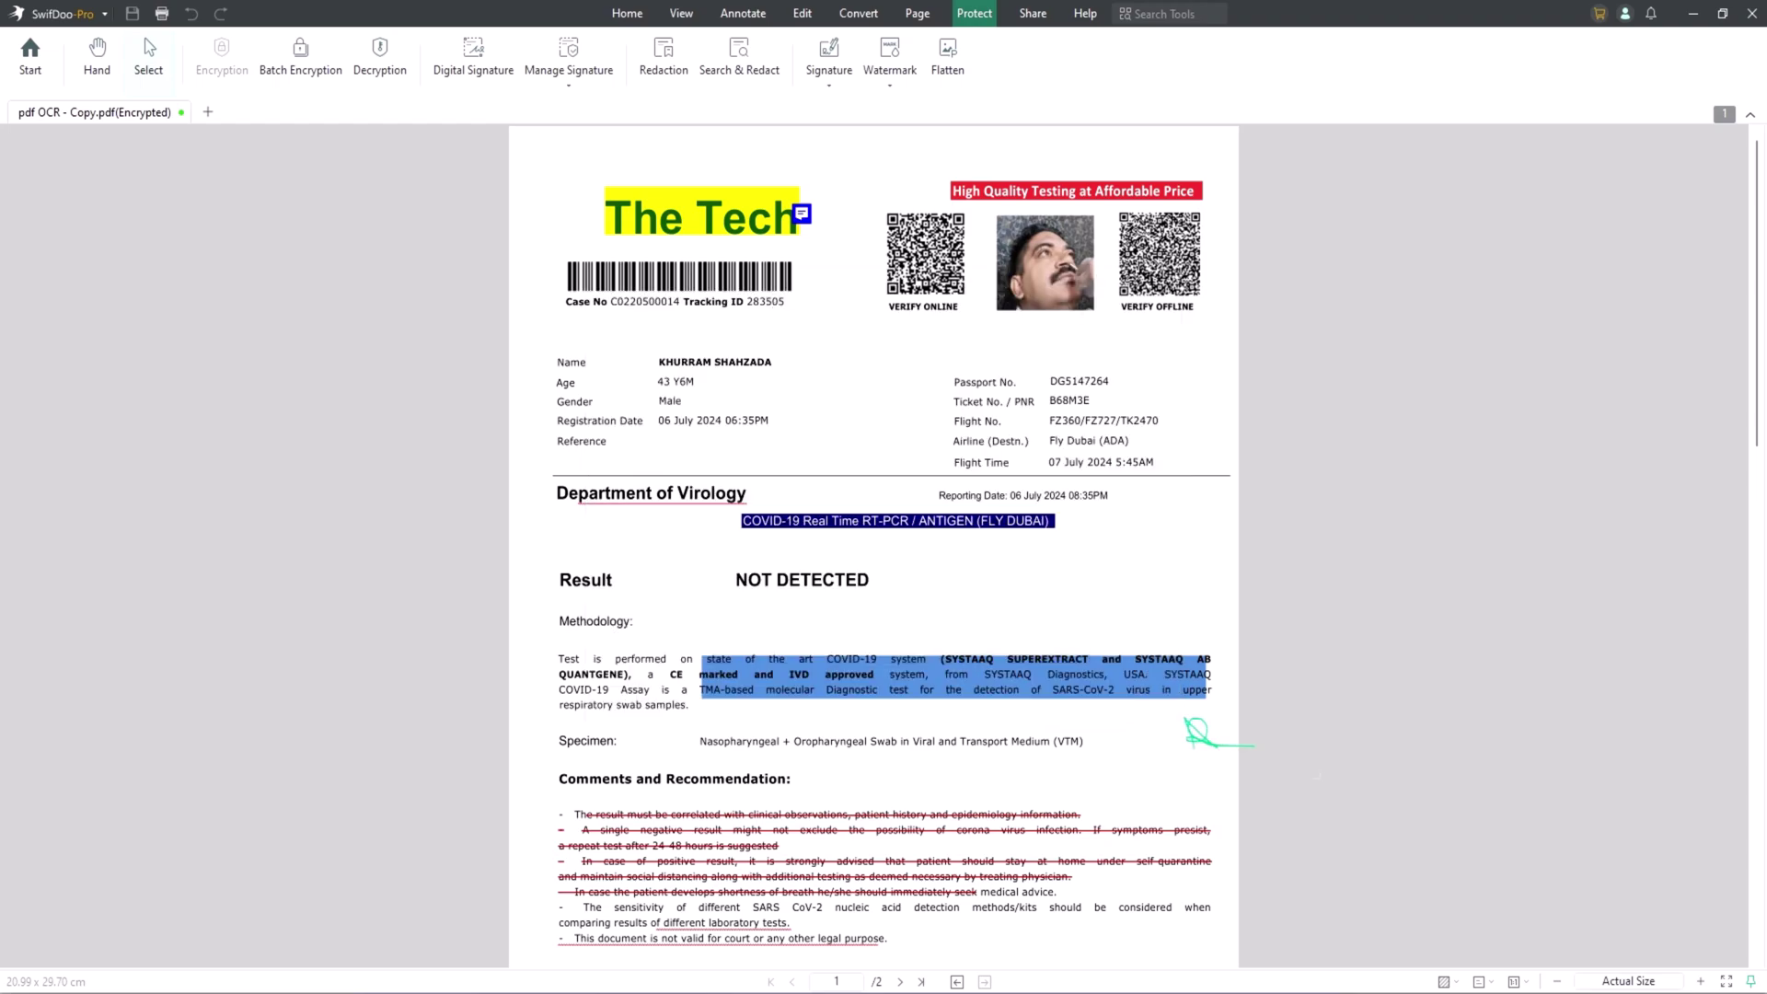
scroll(888, 665, down, 5)
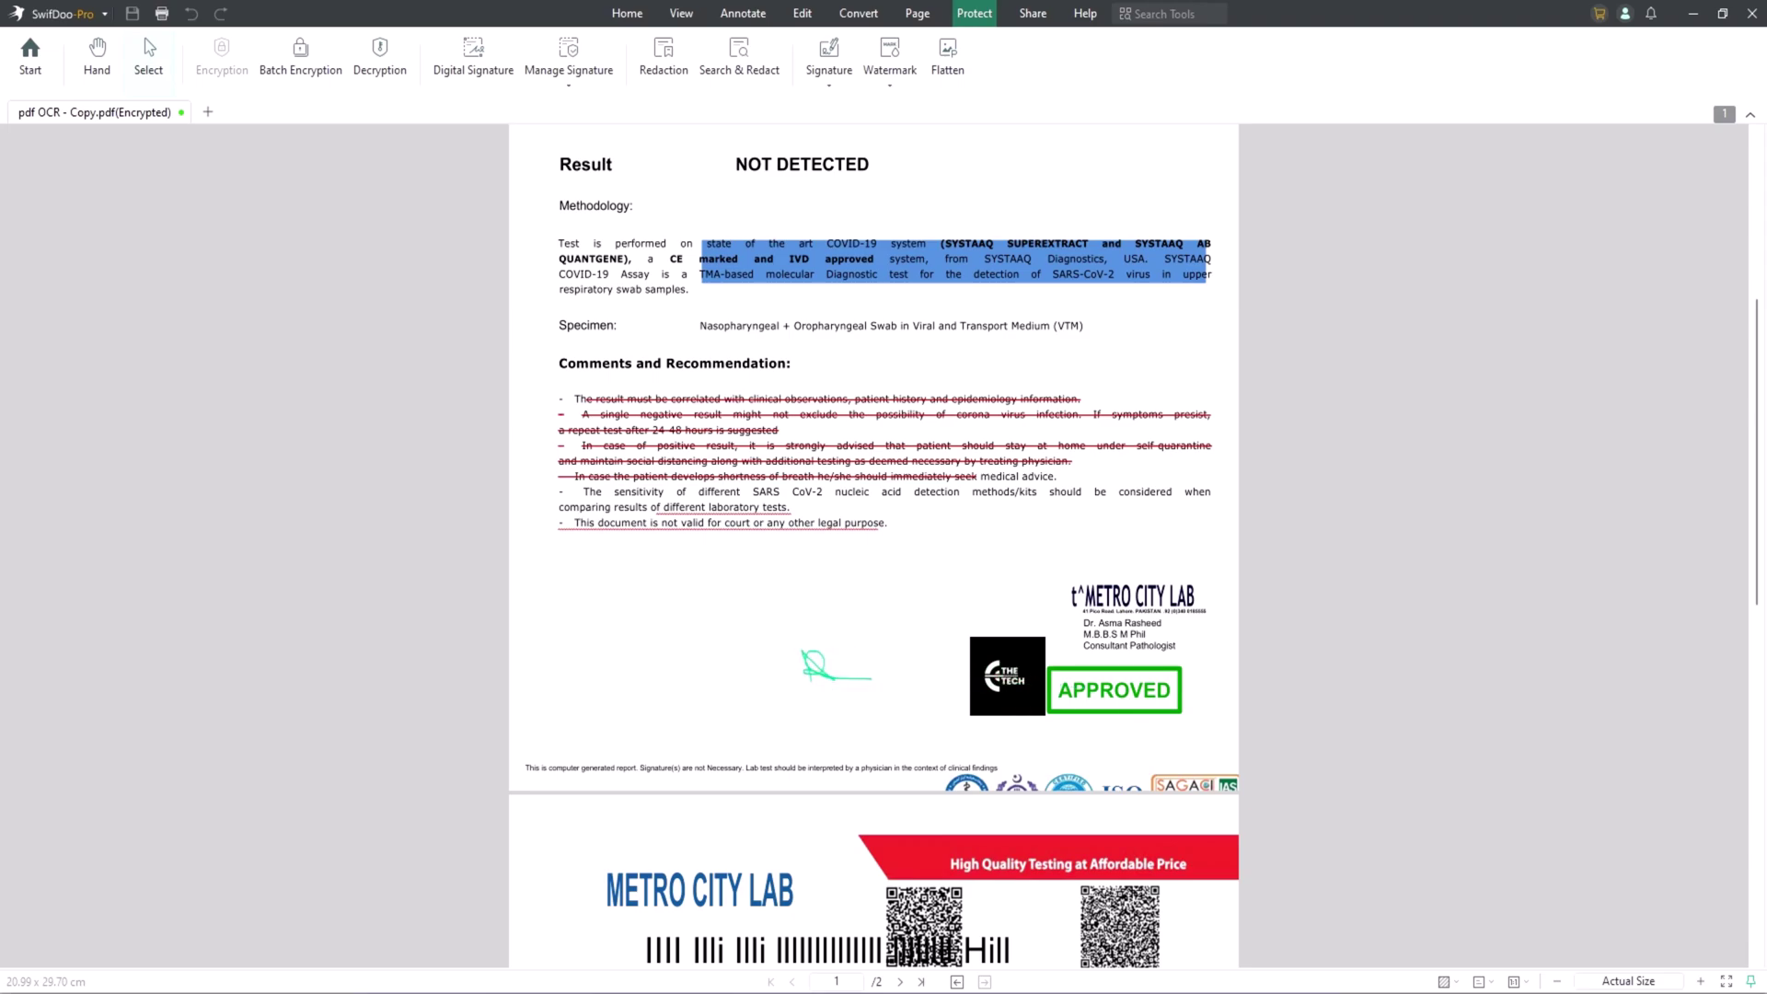
click(833, 664)
click(823, 659)
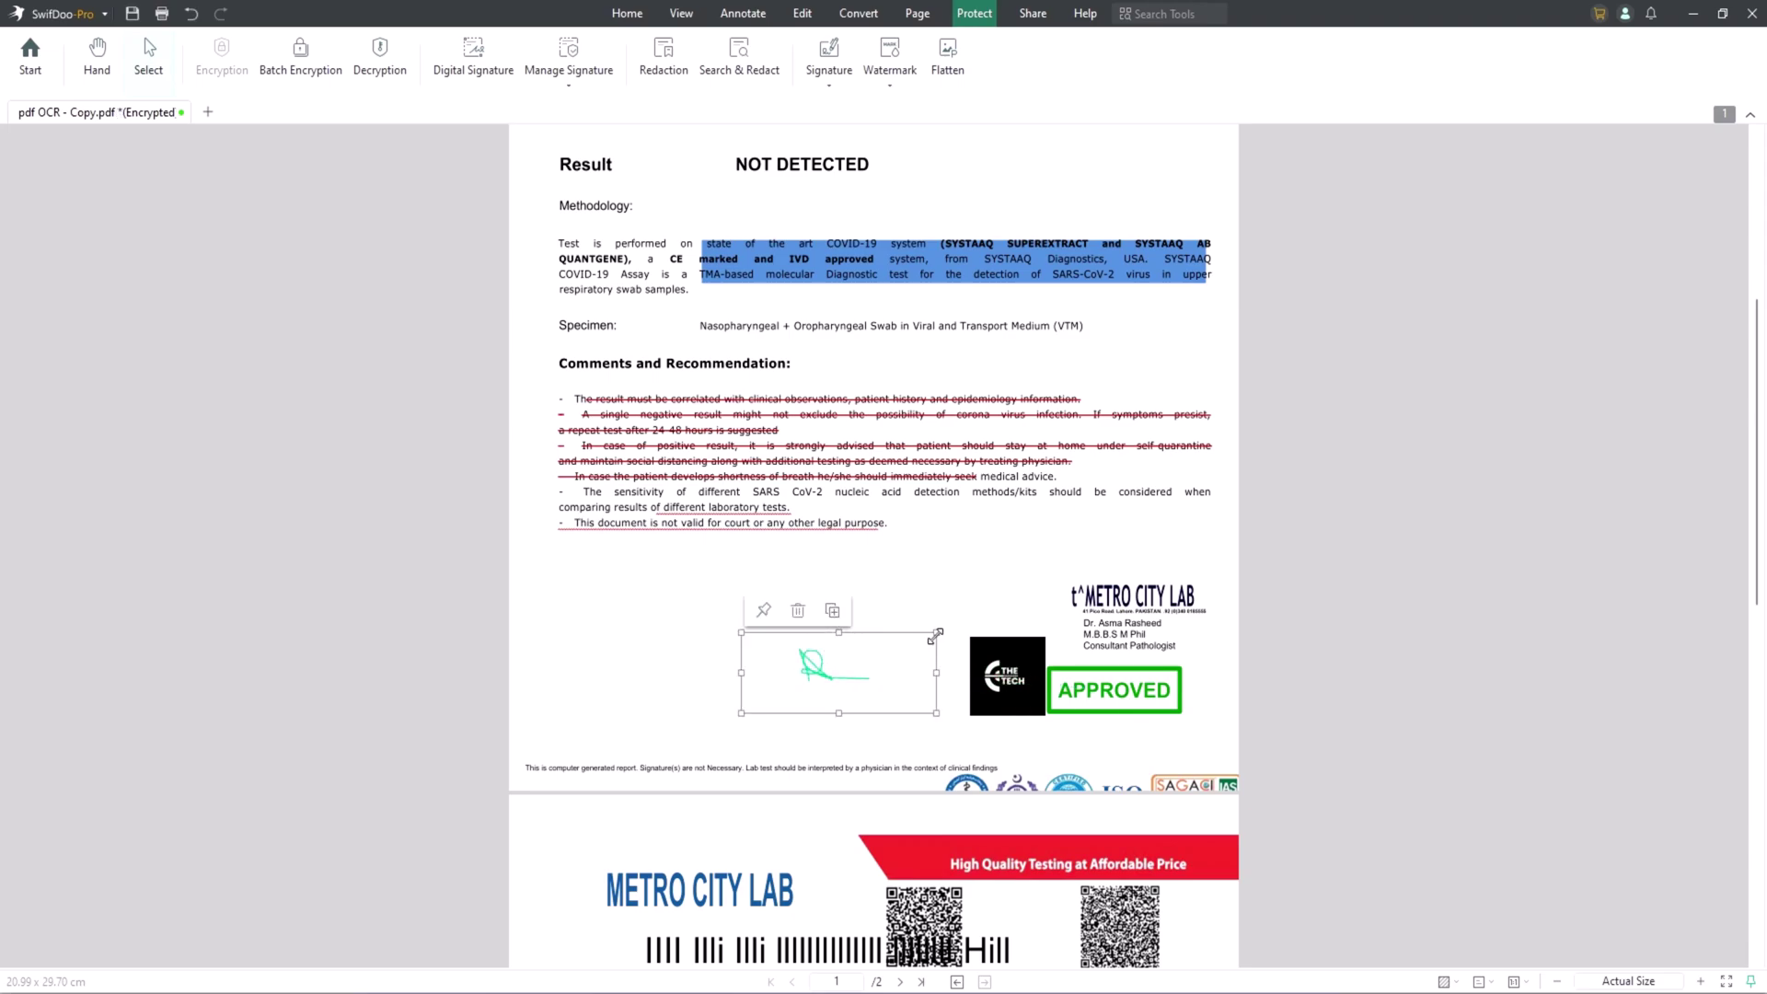
mouse_move(936, 633)
mouse_down()
mouse_move(1037, 529)
mouse_move(1013, 516)
mouse_move(996, 585)
mouse_up()
mouse_move(756, 664)
mouse_down()
mouse_move(901, 668)
mouse_move(845, 667)
mouse_up()
Scroll back up and bring up the Watermark choices.
scroll(867, 543, up, 2)
scroll(867, 543, up, 3)
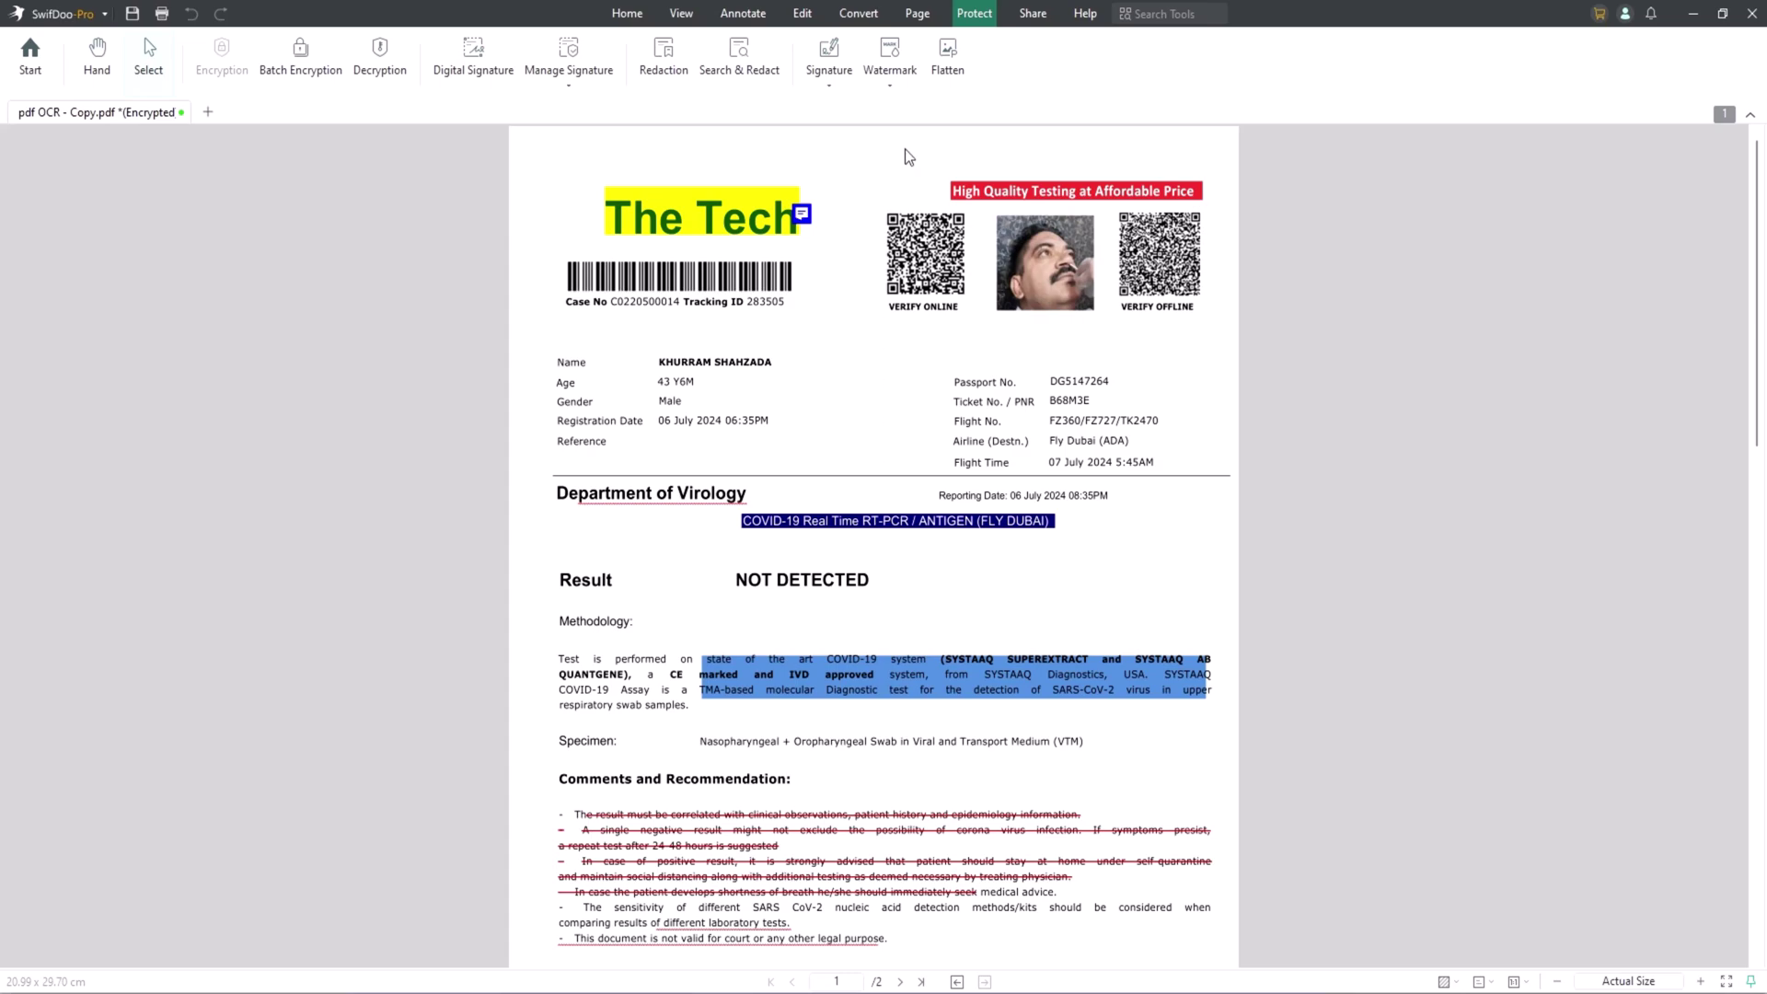
click(893, 88)
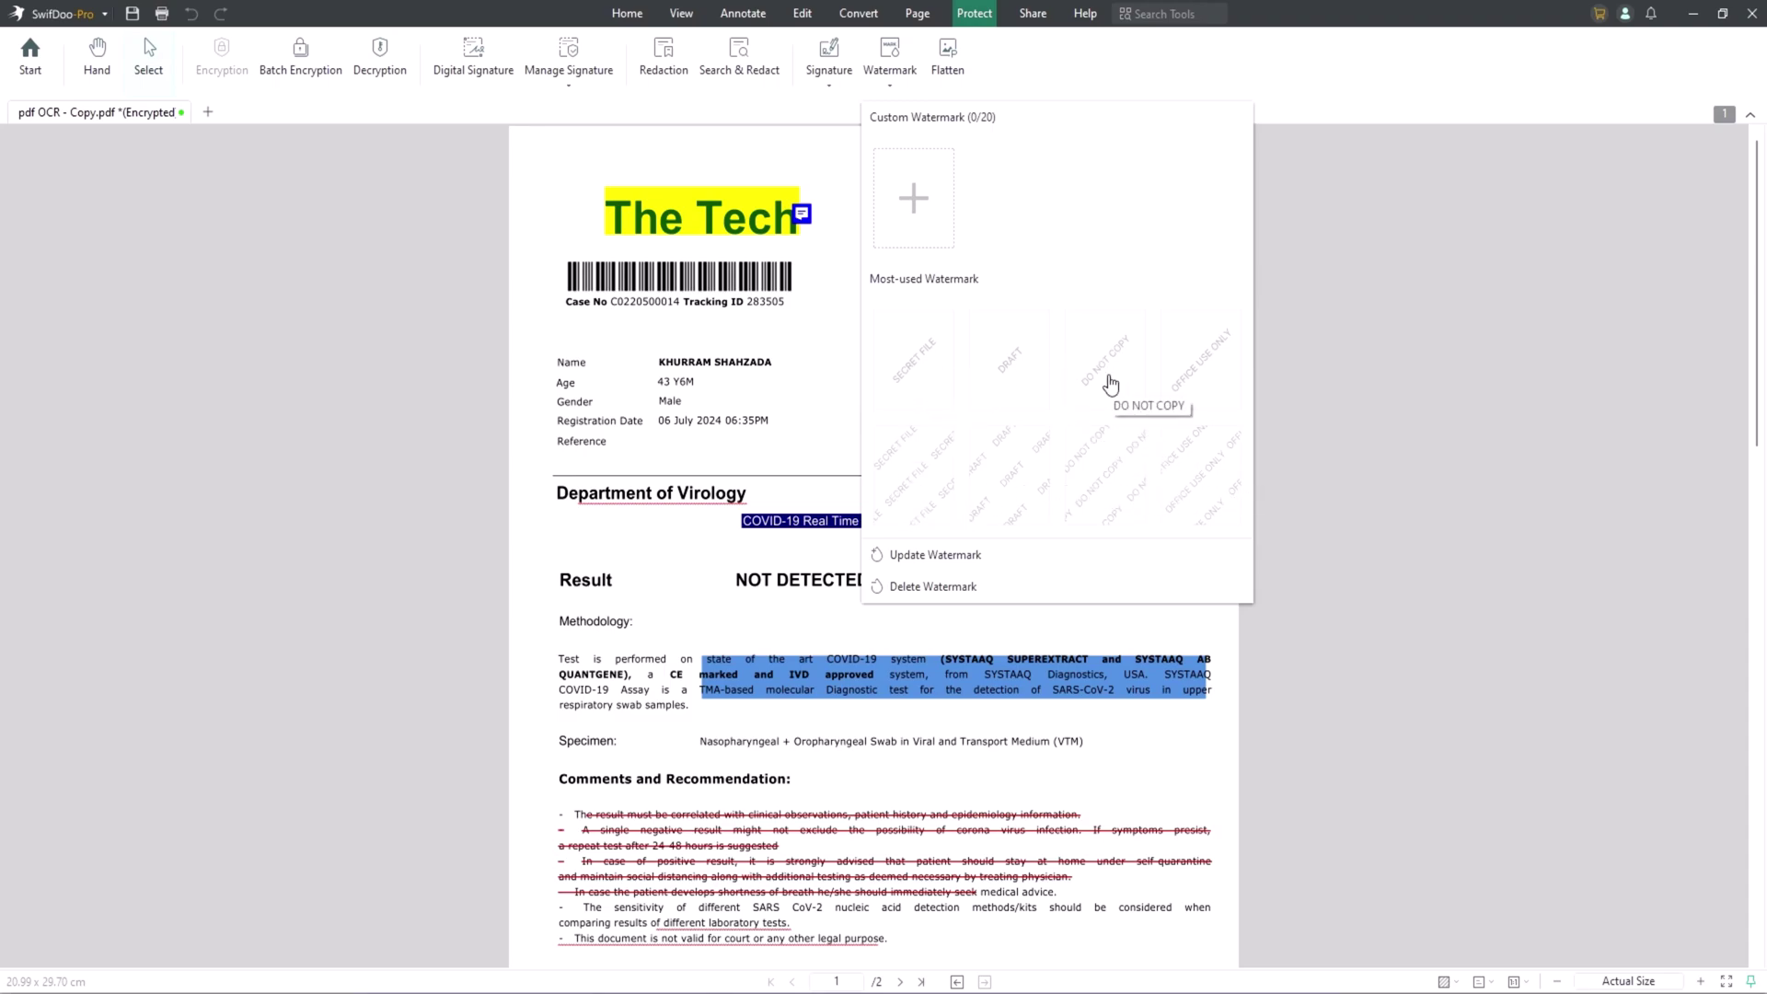
Apply the DO NOT COPY preset watermark and check it on the pages.
click(1111, 383)
scroll(985, 582, down, 2)
scroll(799, 611, down, 1)
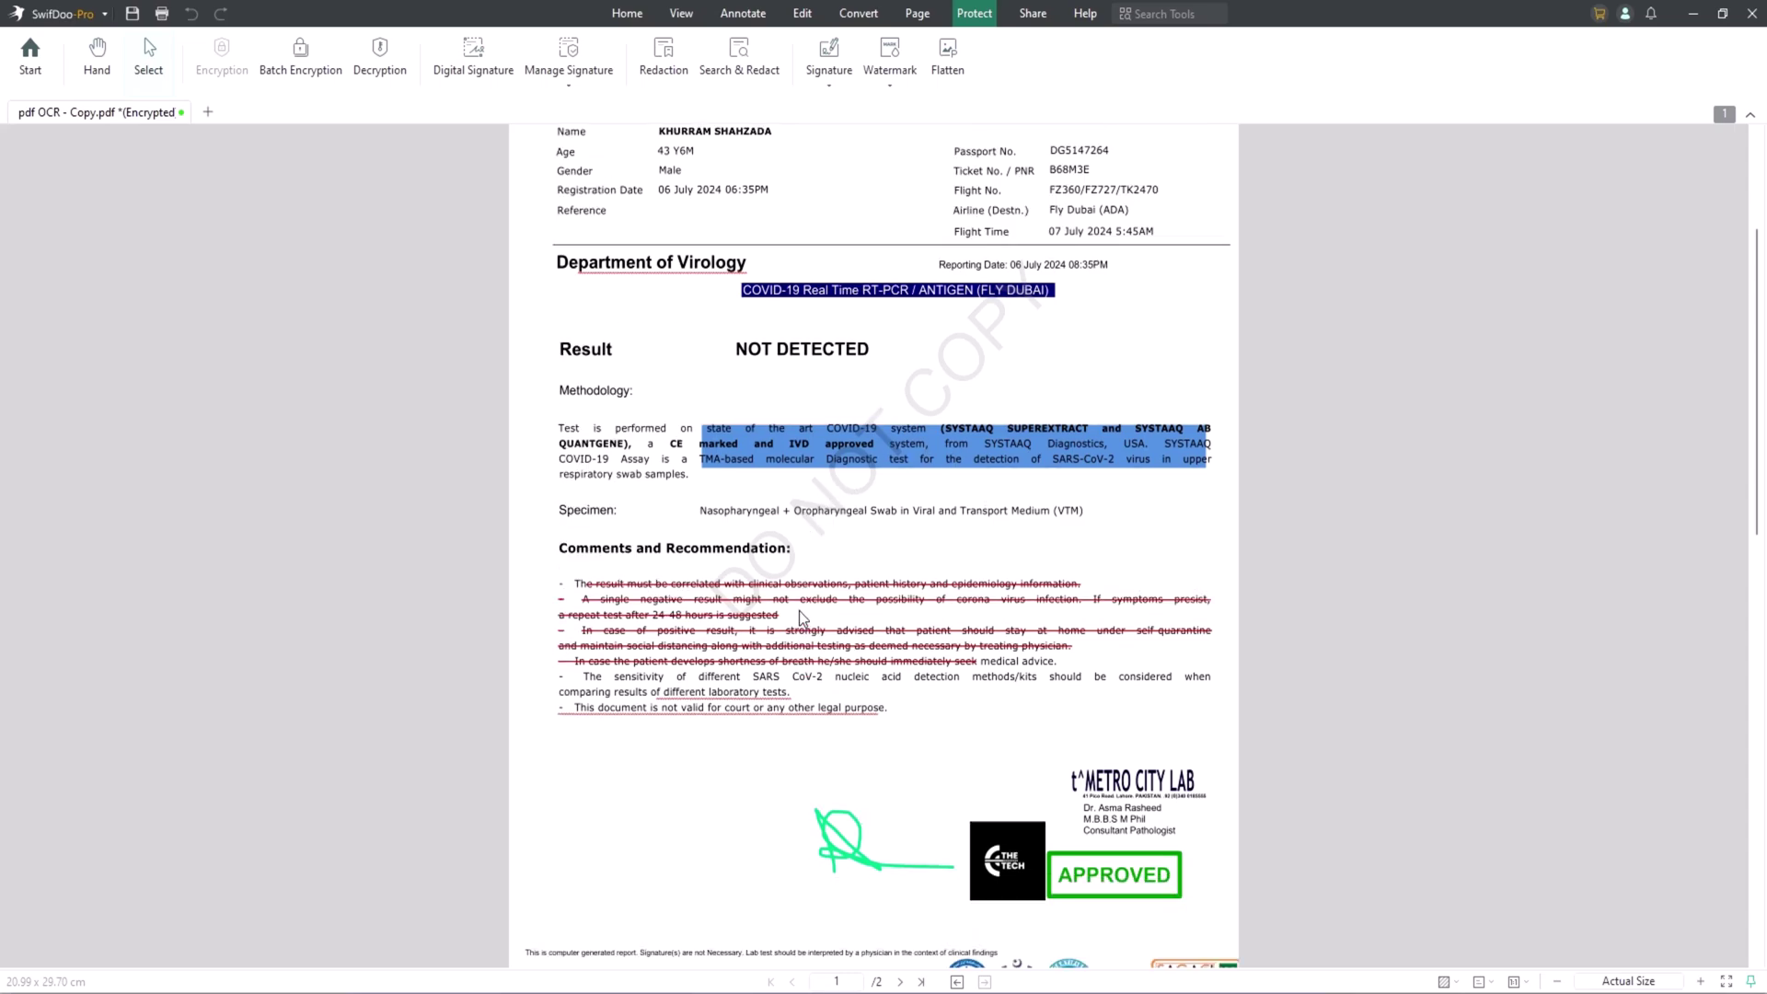
scroll(799, 610, up, 3)
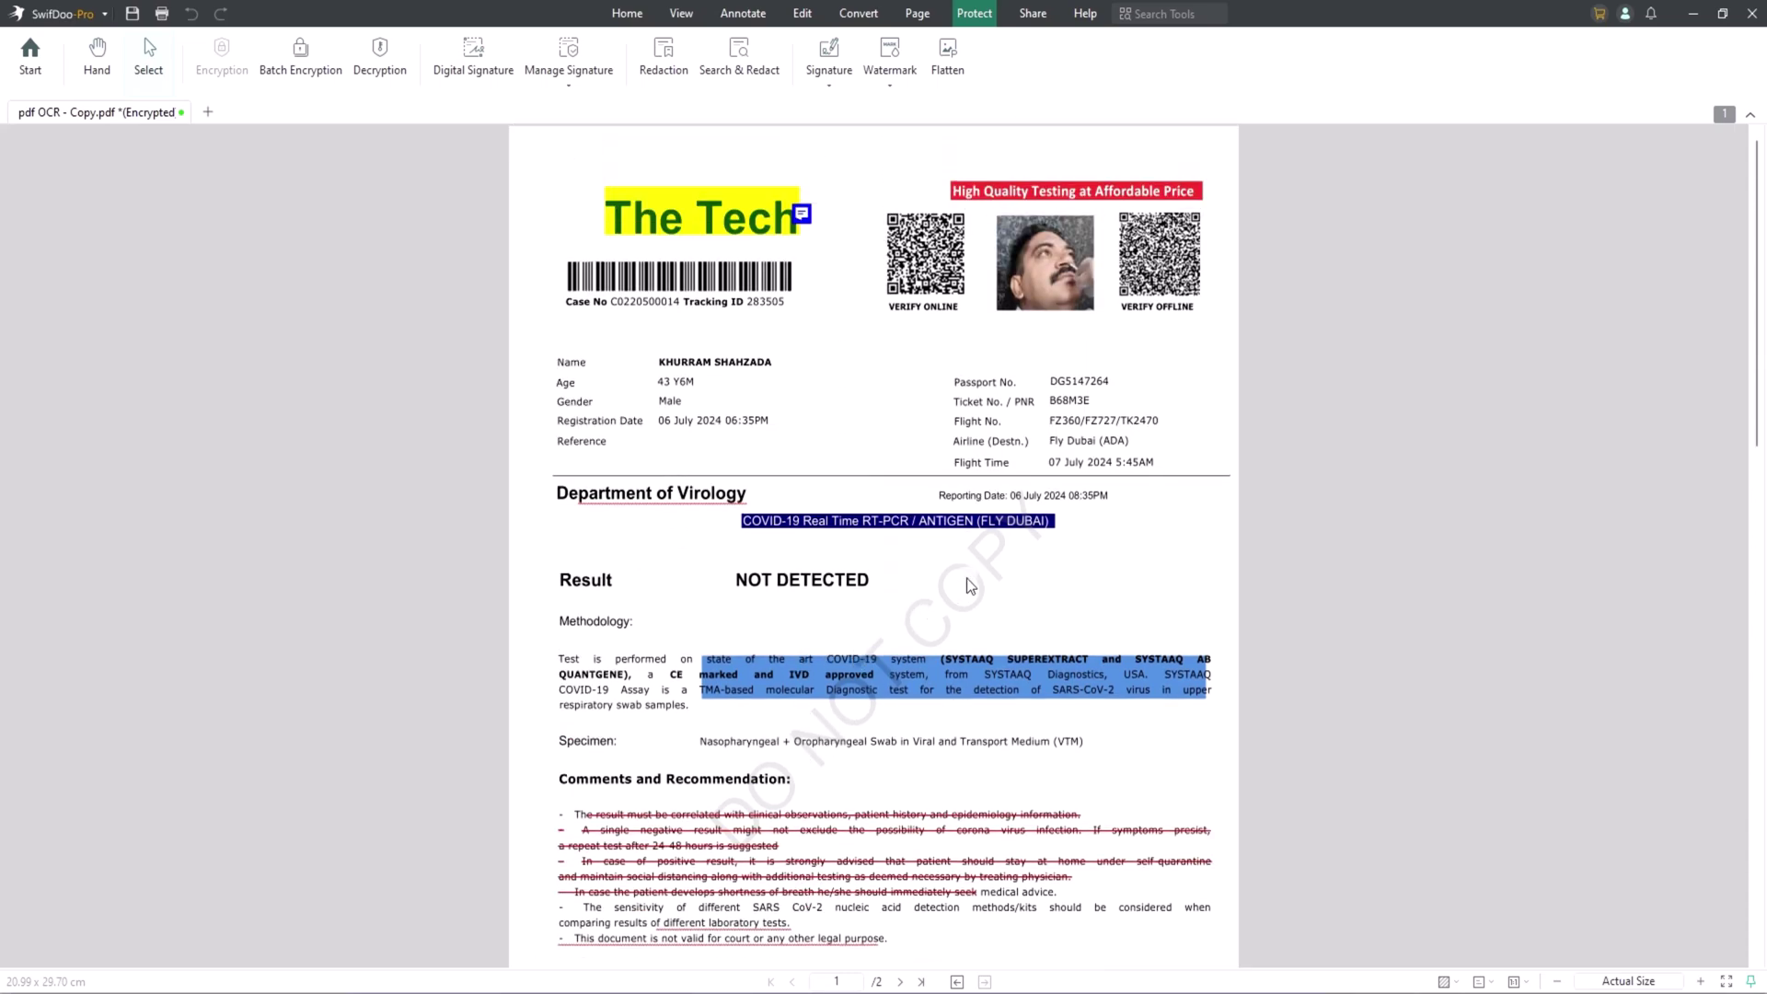
Start a new custom watermark that replaces the existing one.
click(898, 89)
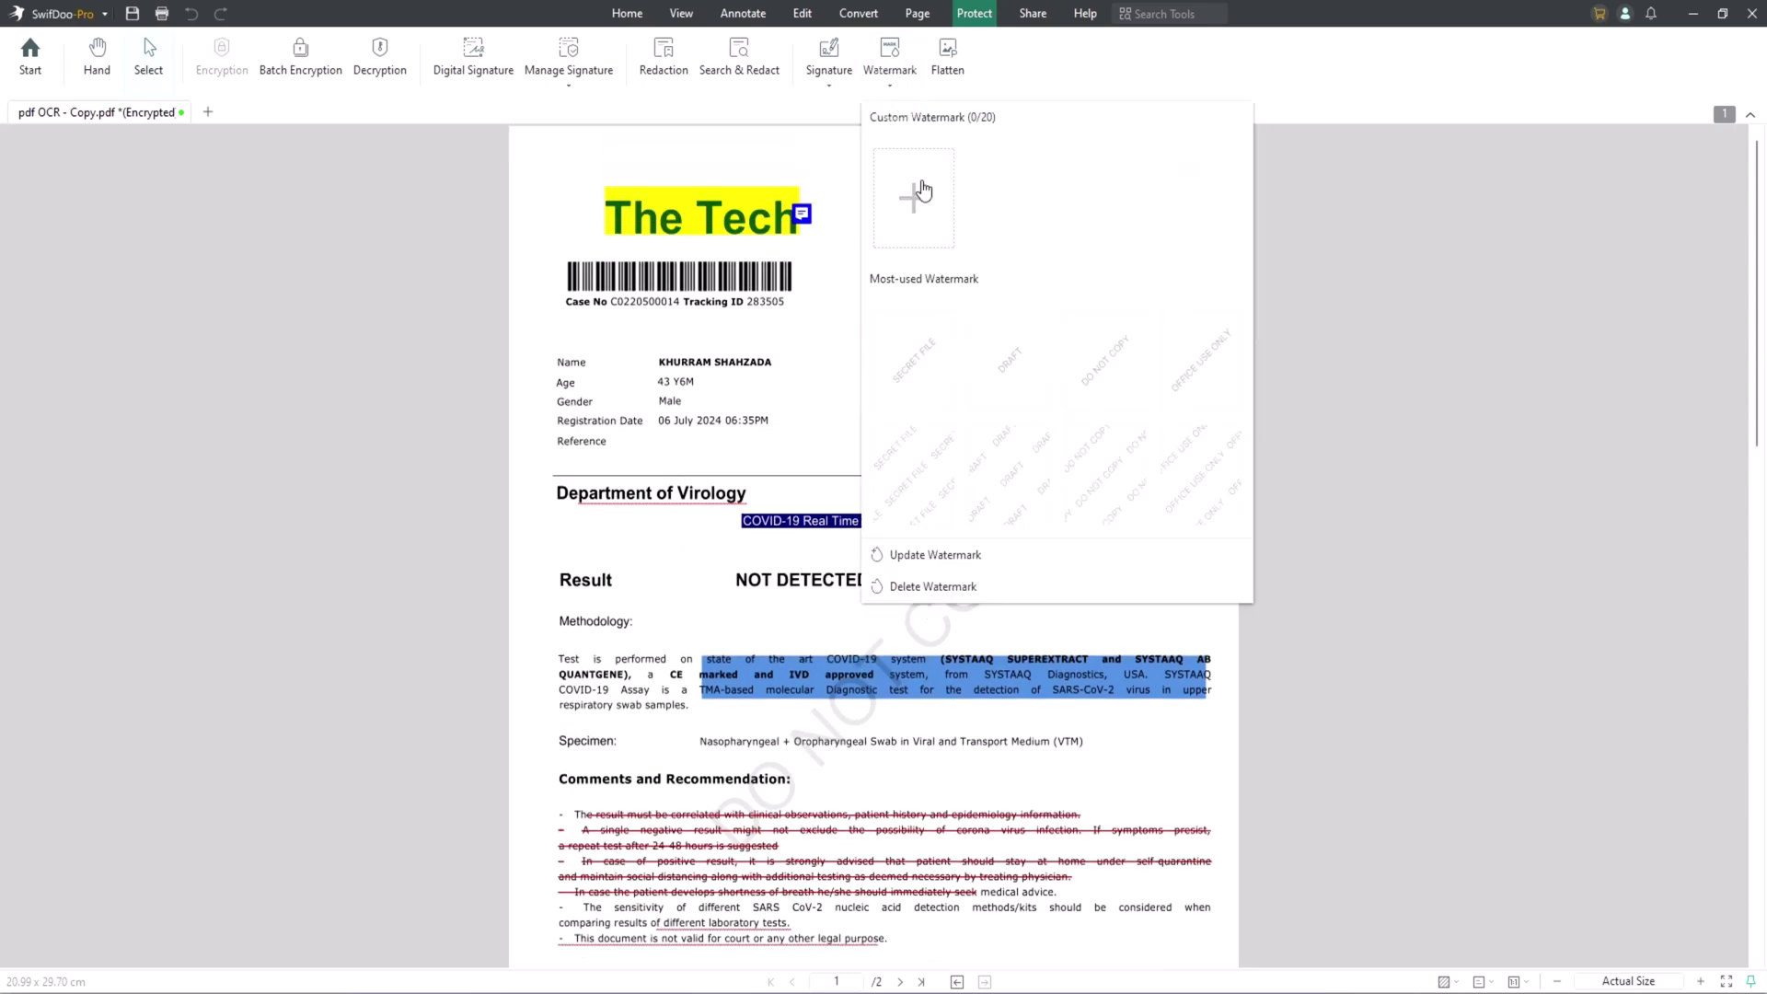
click(925, 197)
click(946, 552)
Use the black minimalist logo image as a 45° rotated watermark, positioned in front, instead of text.
click(748, 241)
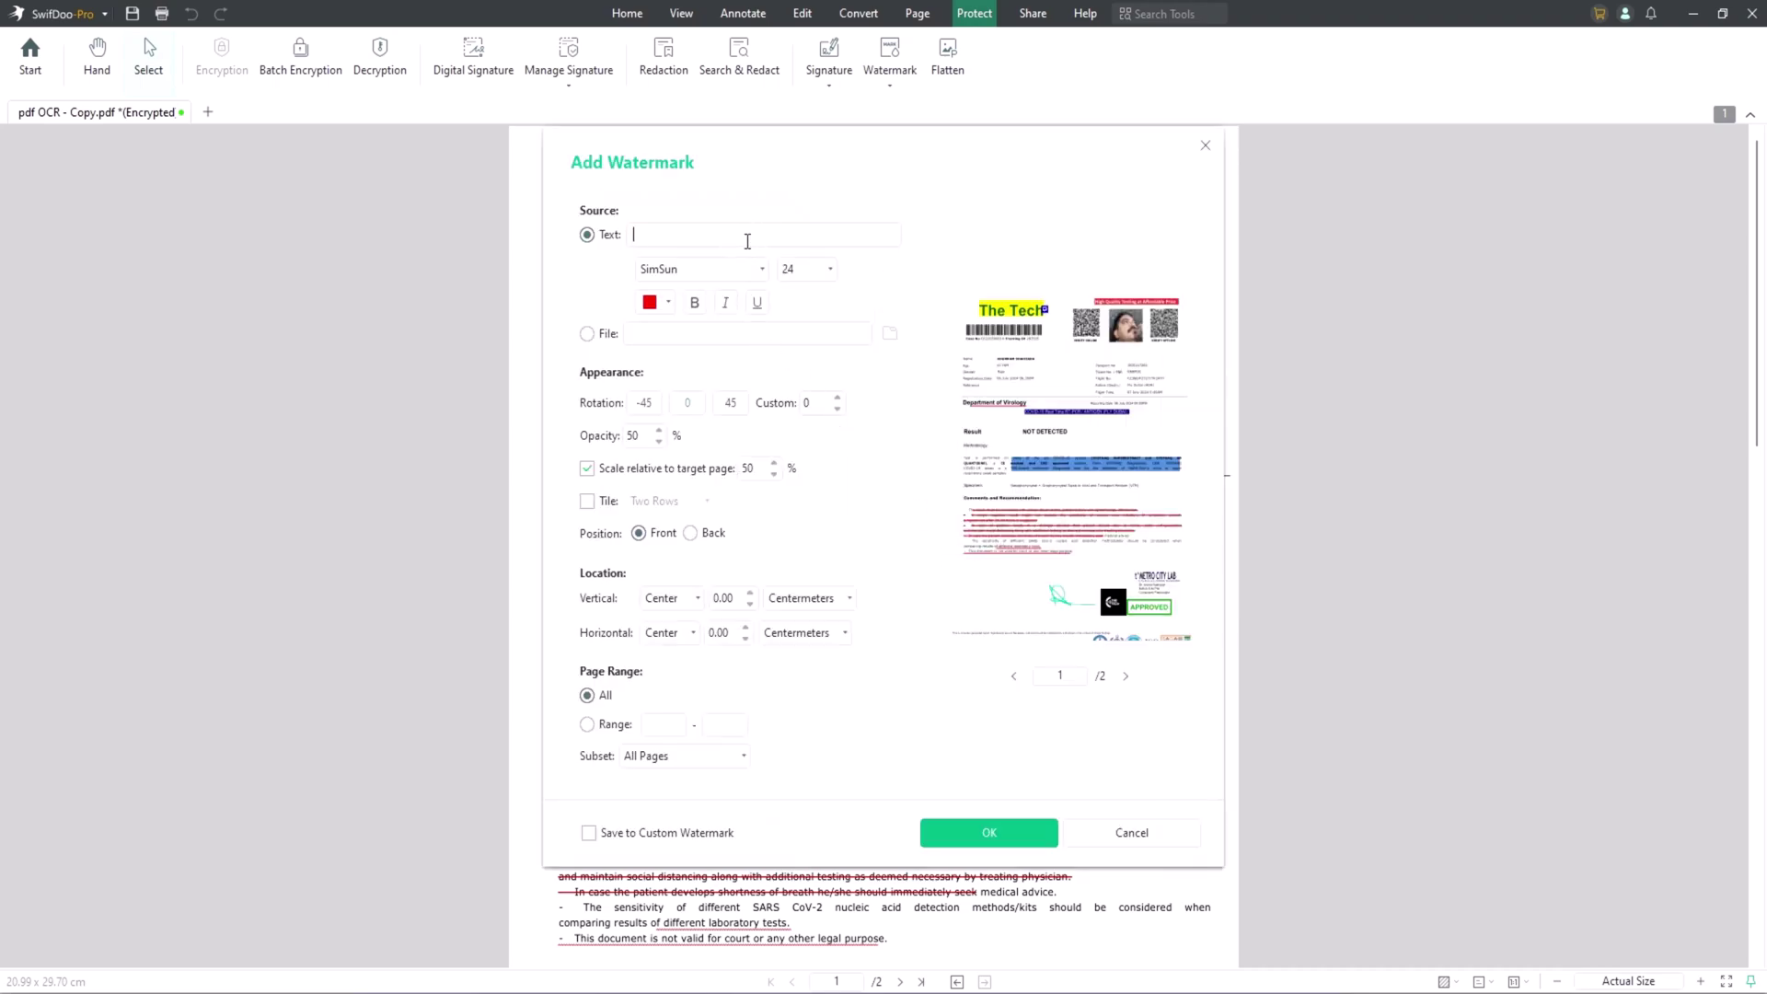
text(The tech)
click(586, 333)
click(889, 333)
click(787, 285)
click(1021, 484)
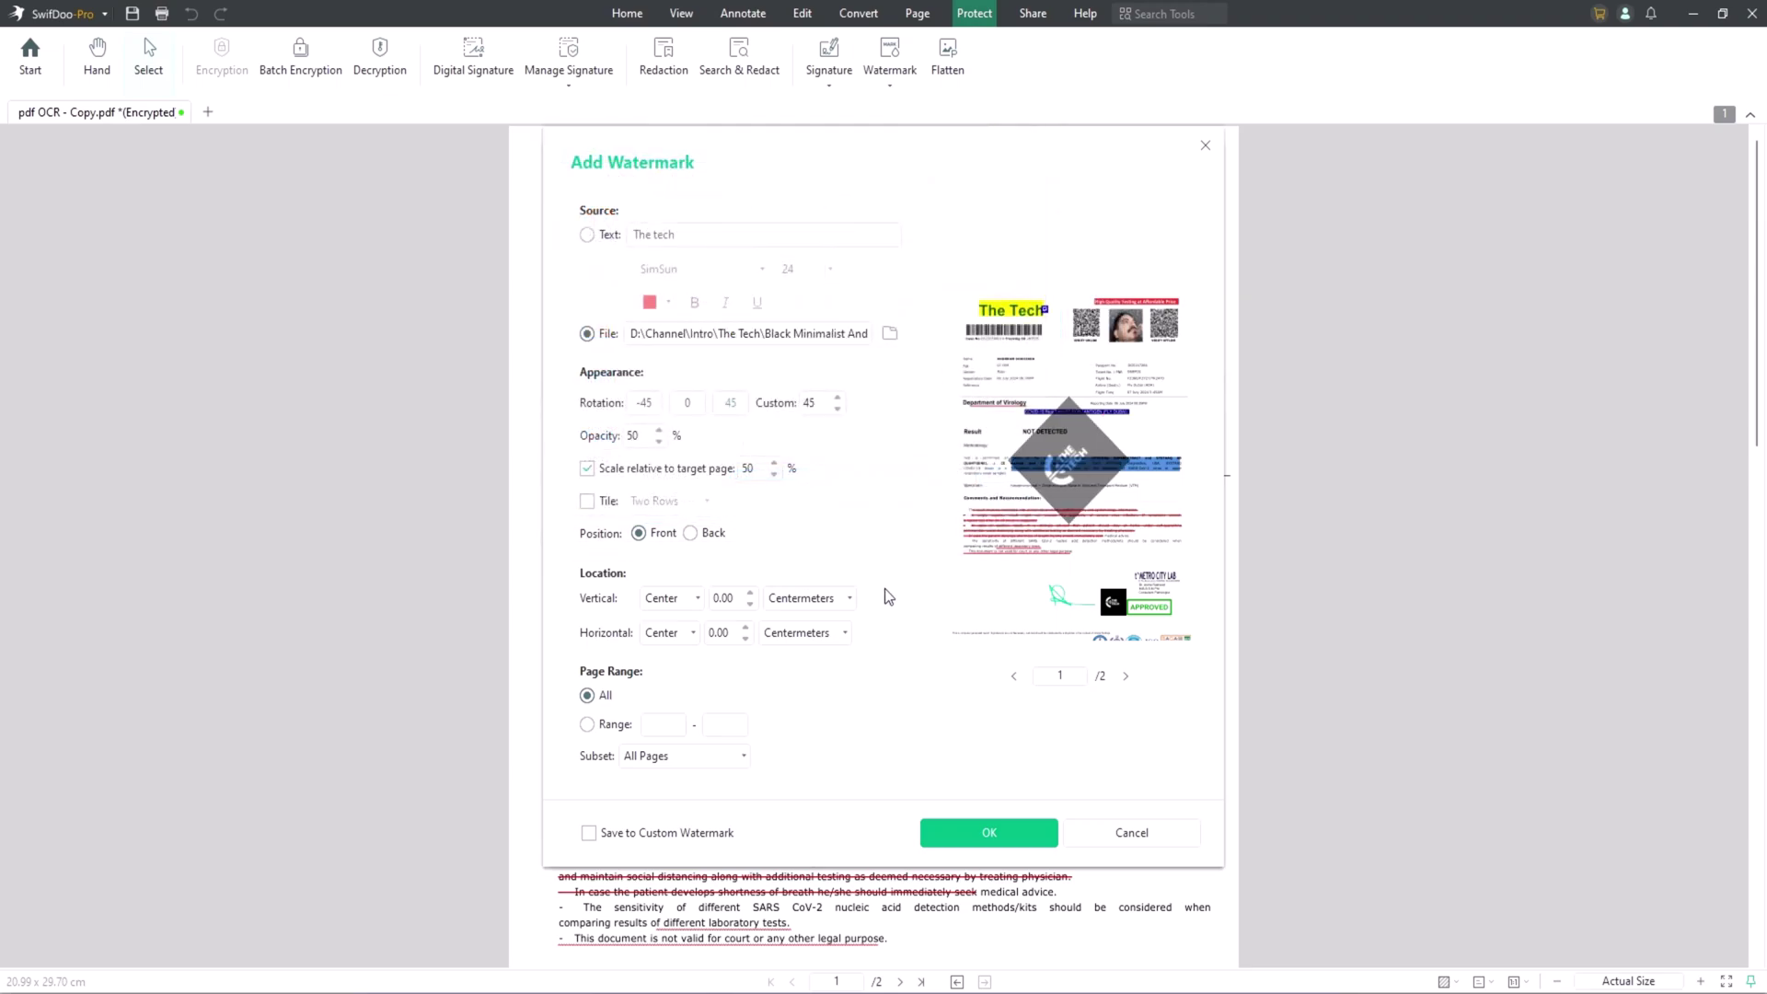
click(691, 533)
click(637, 533)
click(990, 832)
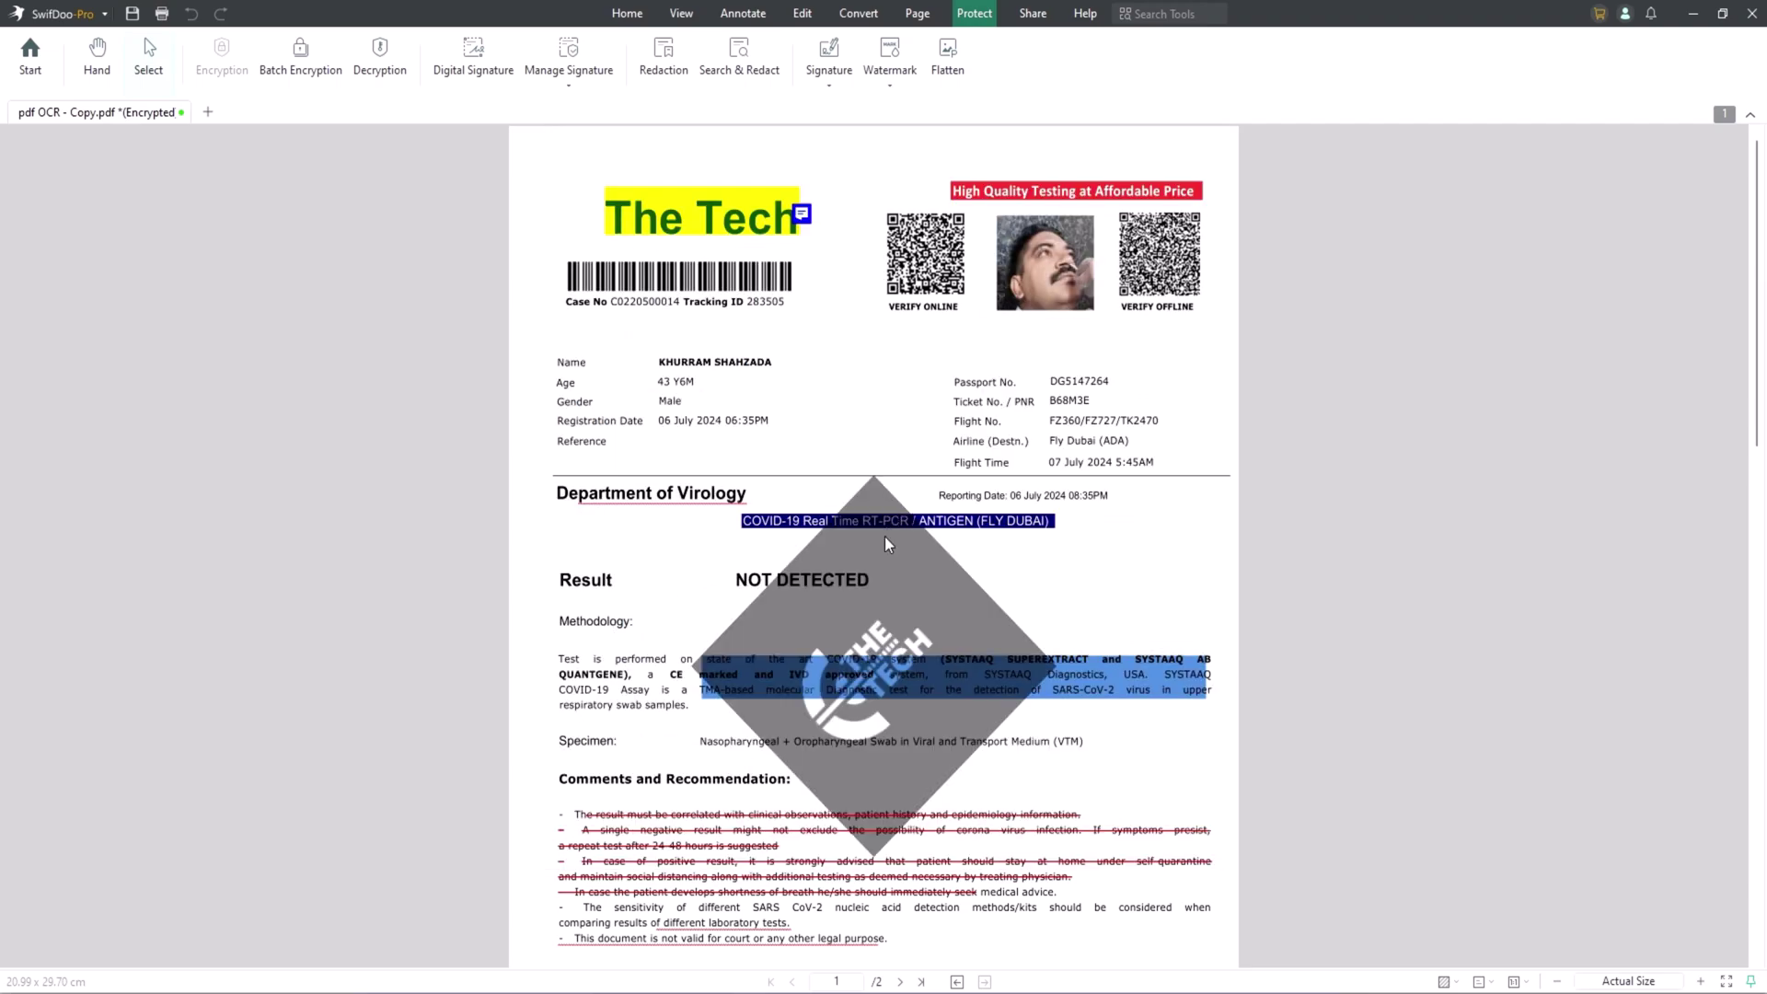
click(887, 563)
Select the logo watermark on the page and scroll down to page 2.
click(917, 553)
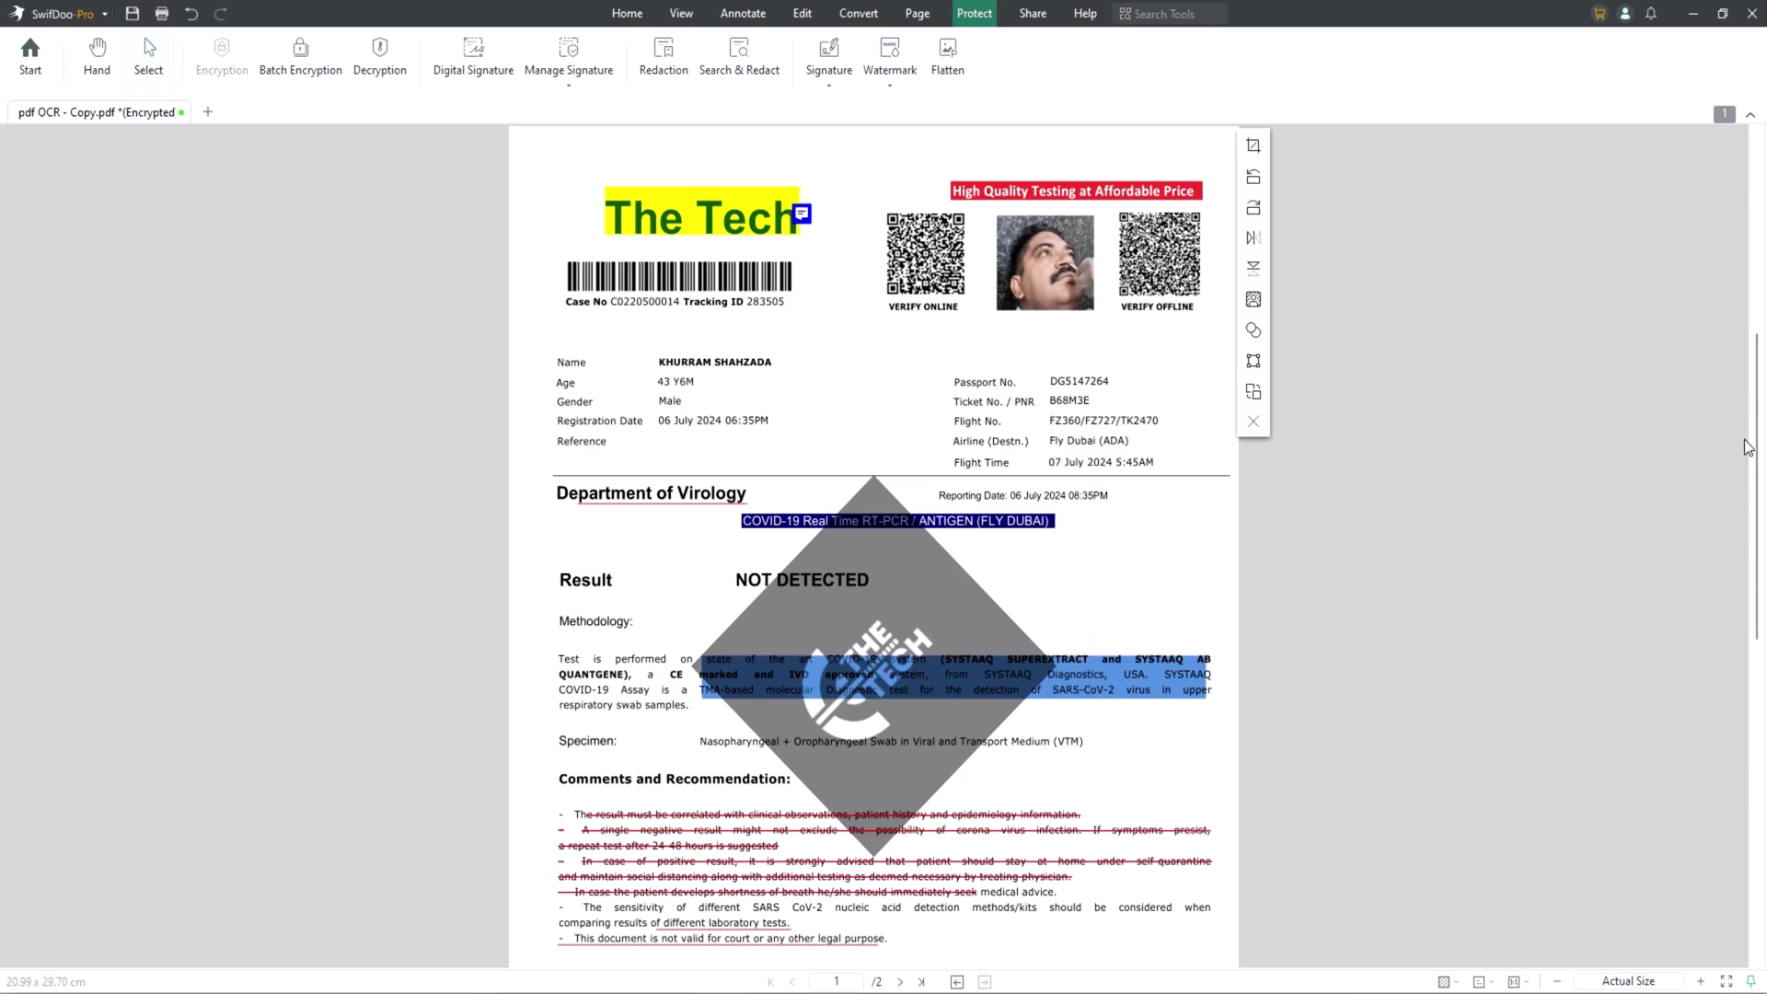
drag(1755, 447, 1754, 754)
click(952, 630)
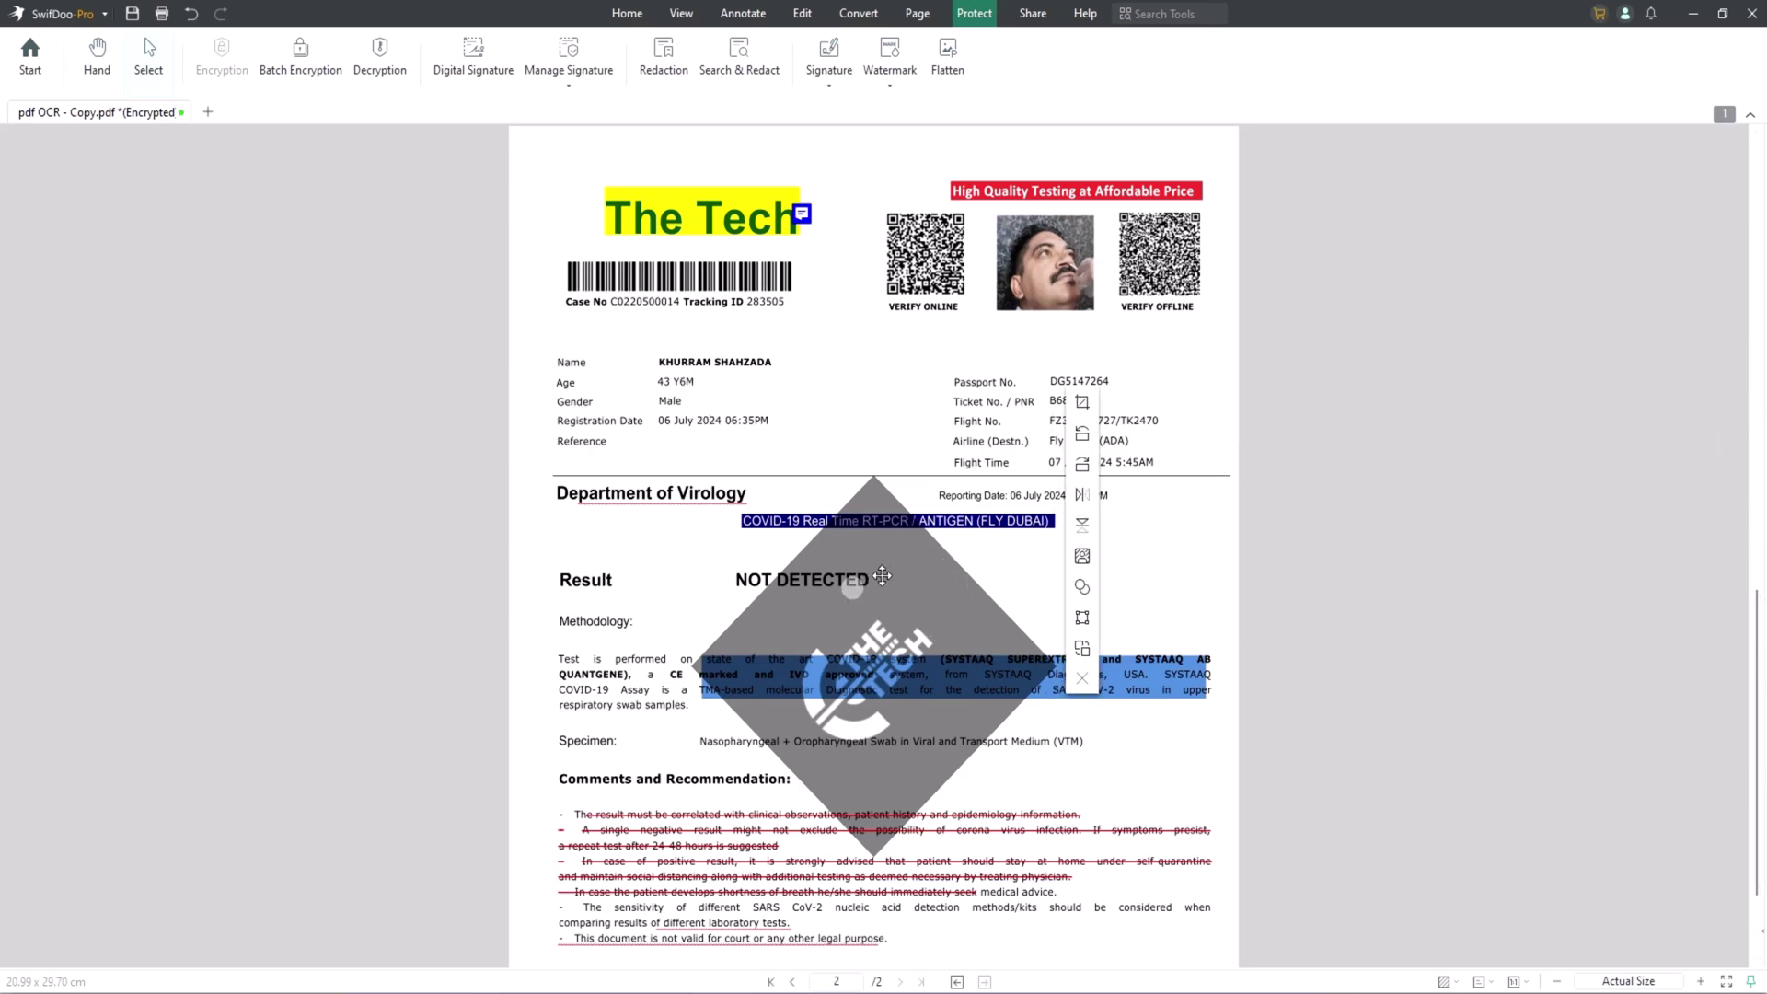
click(856, 588)
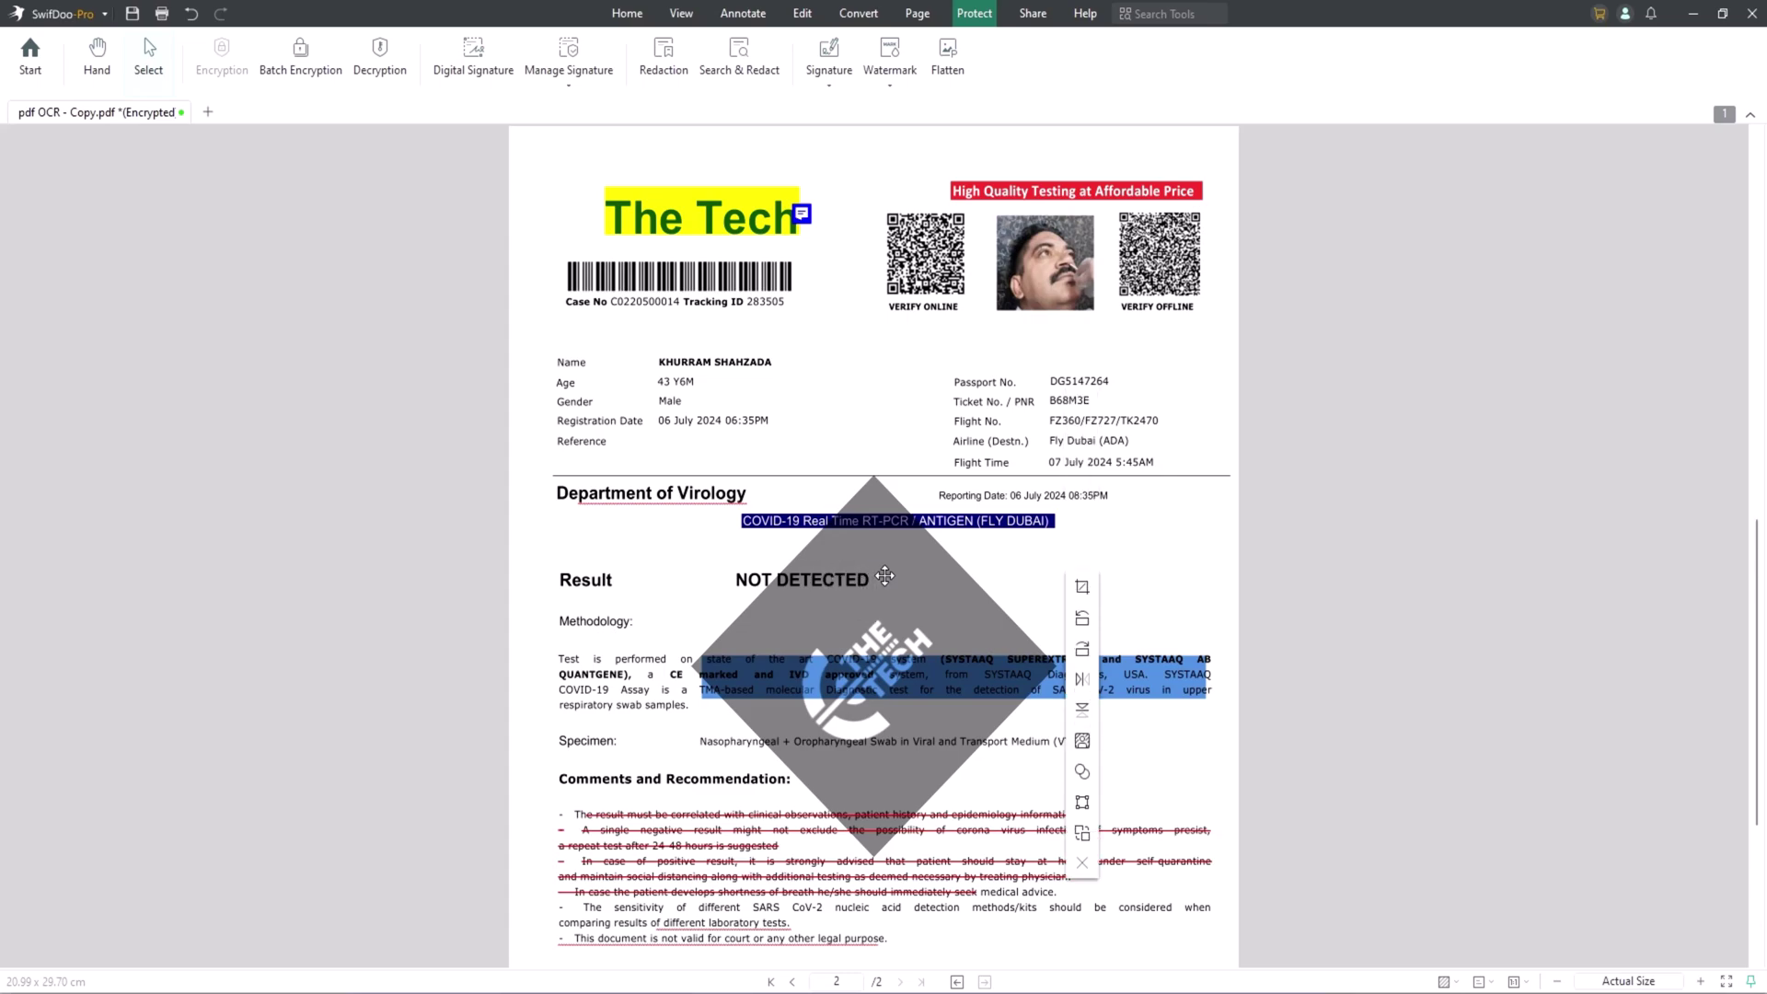
Go through the Share and Help tools to View and list the display themes (Default, Dark, Eye Protection).
click(1033, 13)
click(1086, 14)
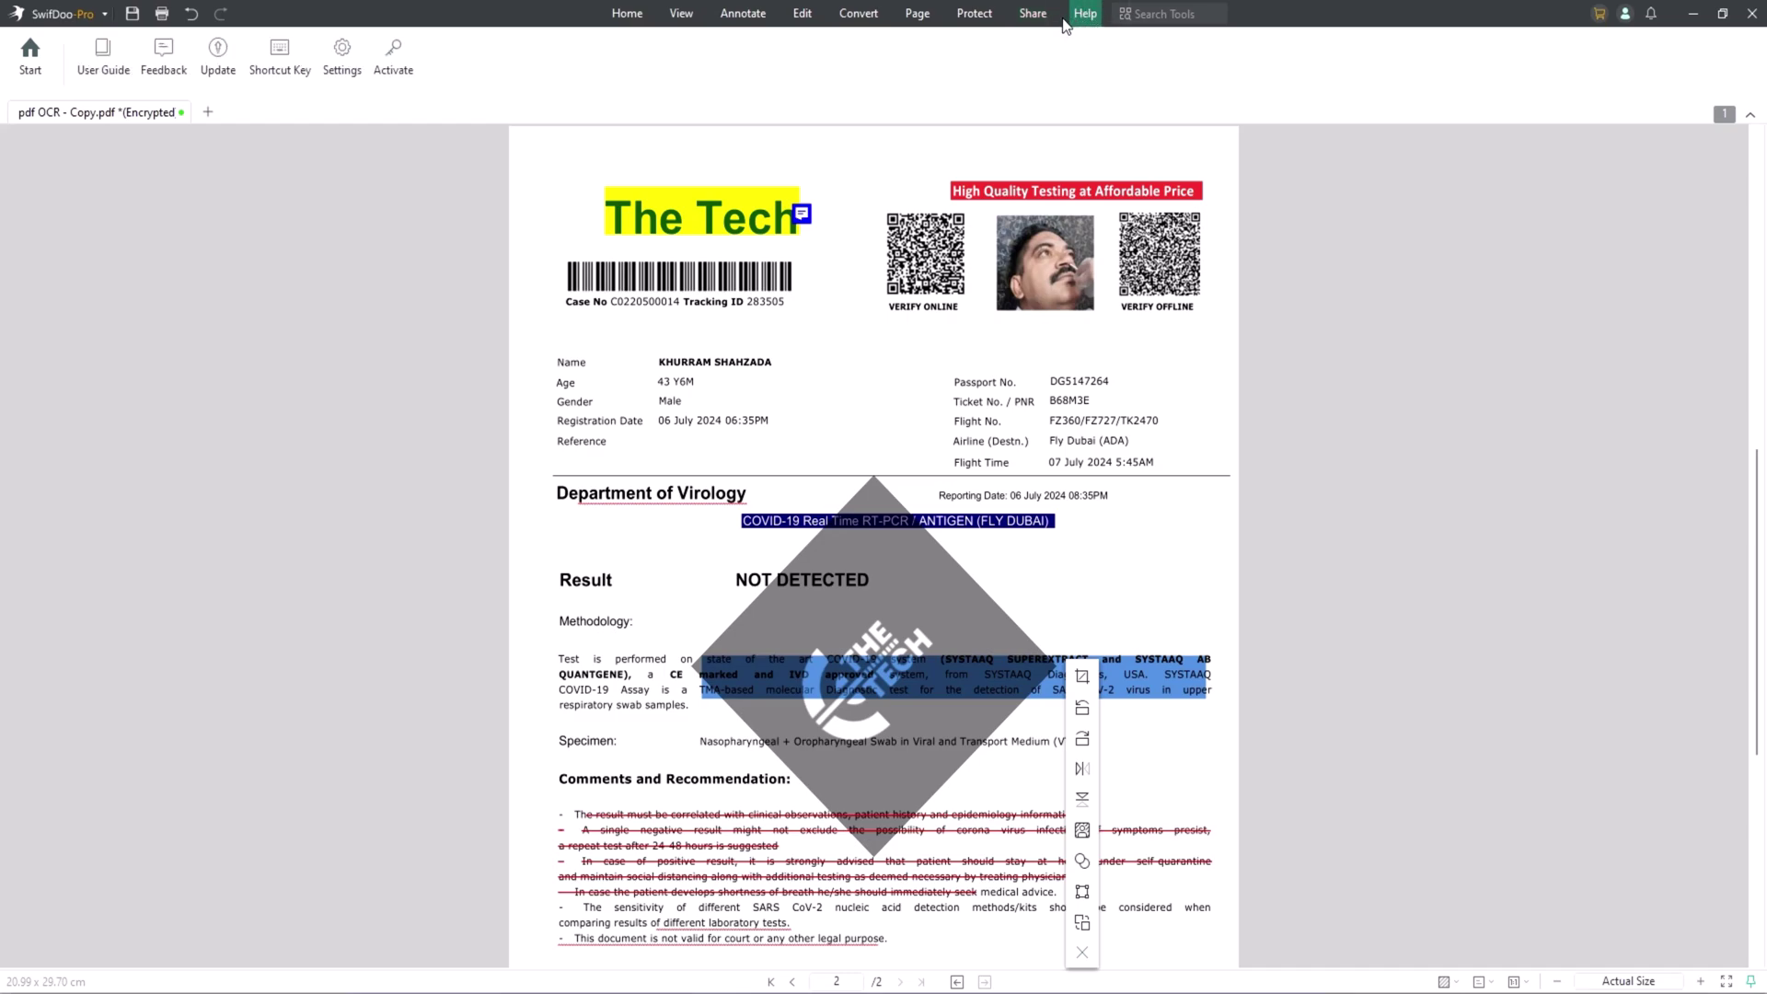
click(681, 13)
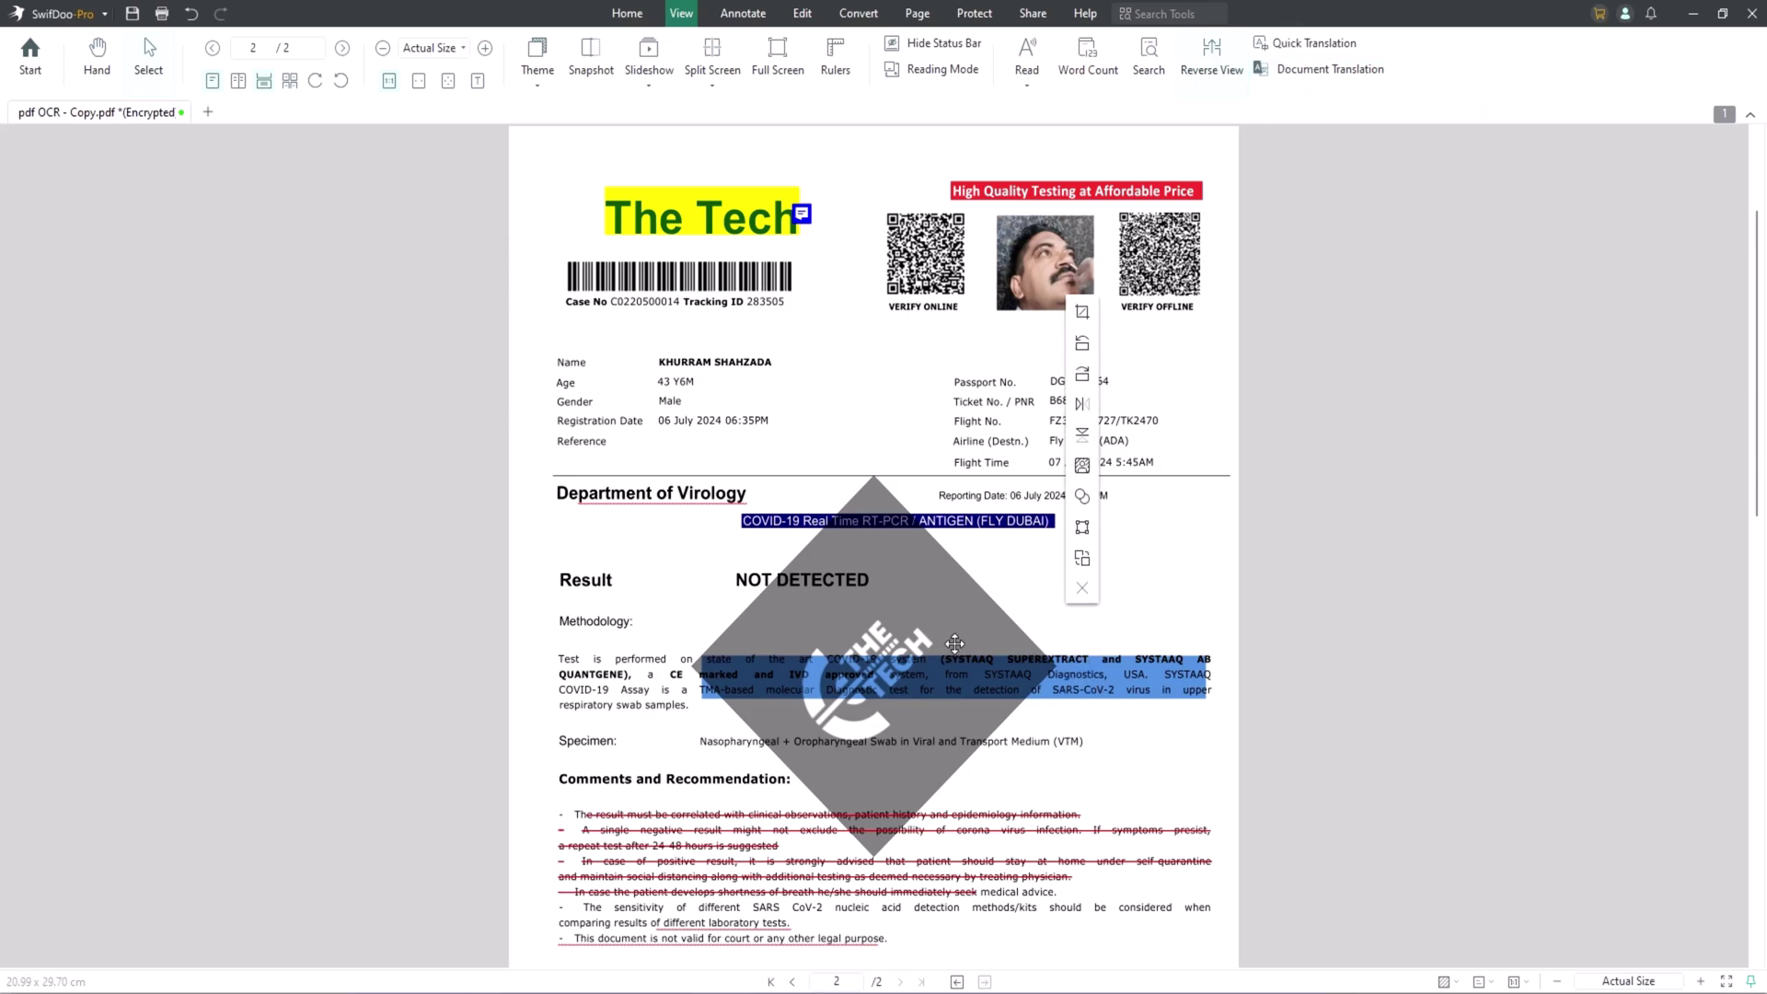
click(549, 85)
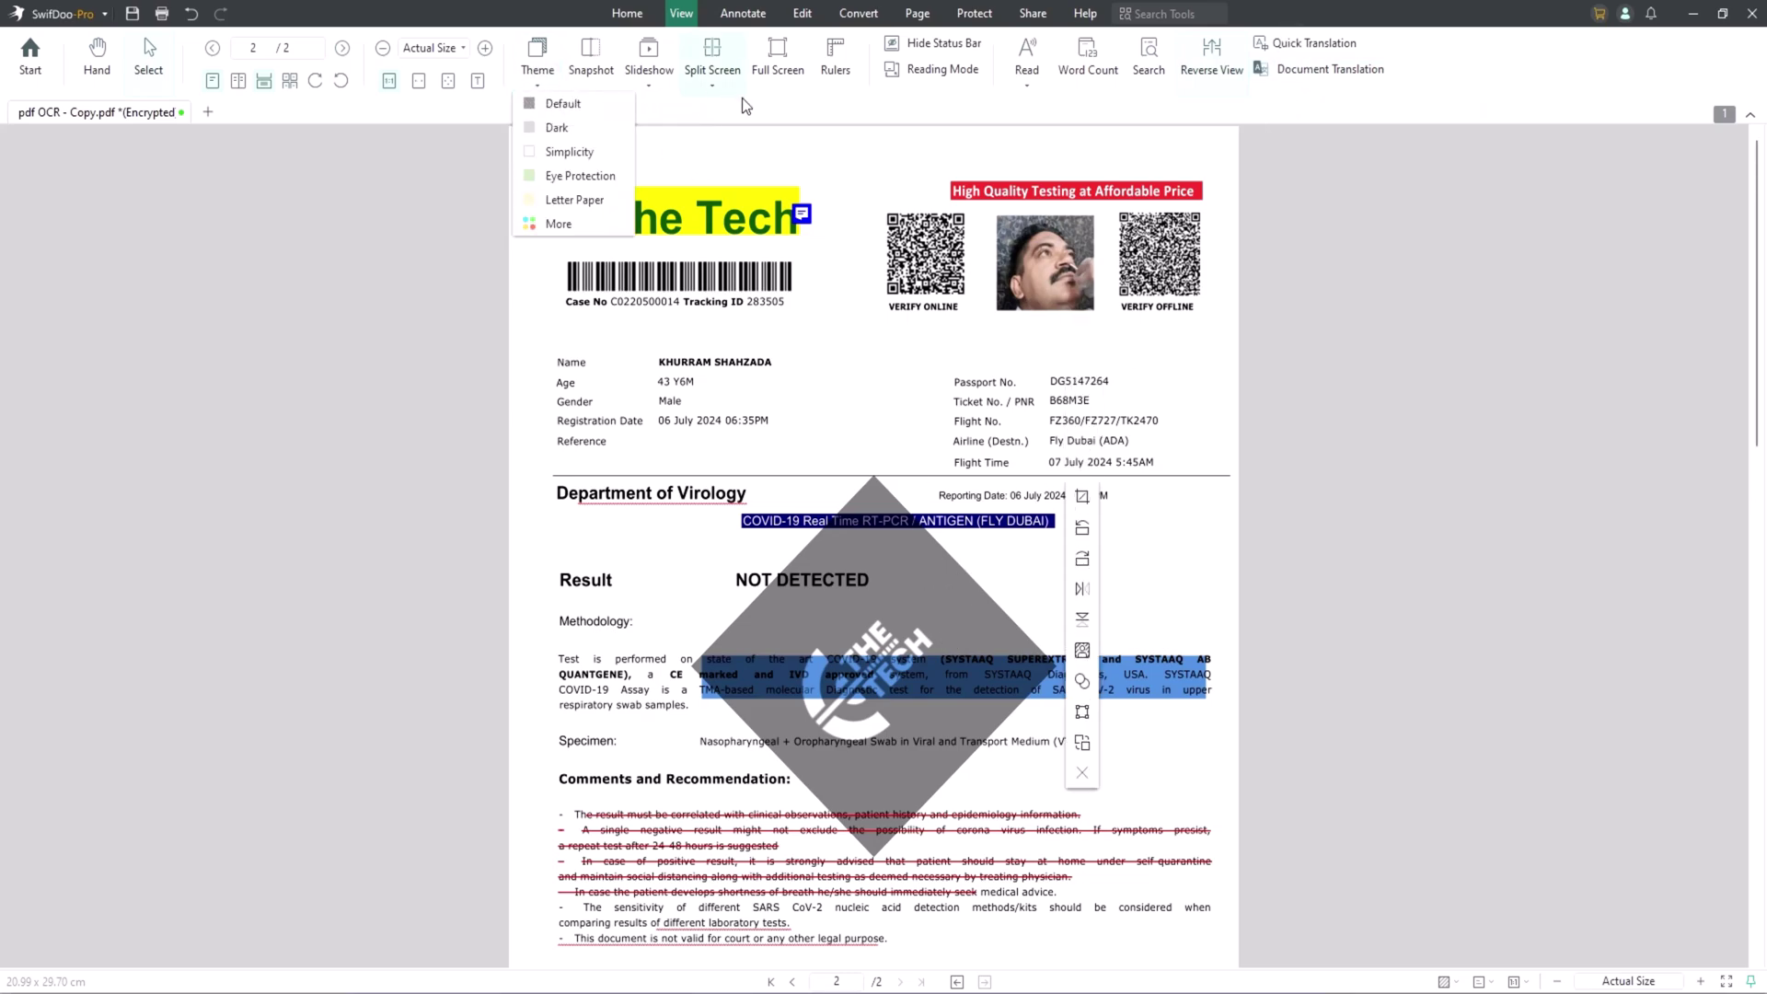